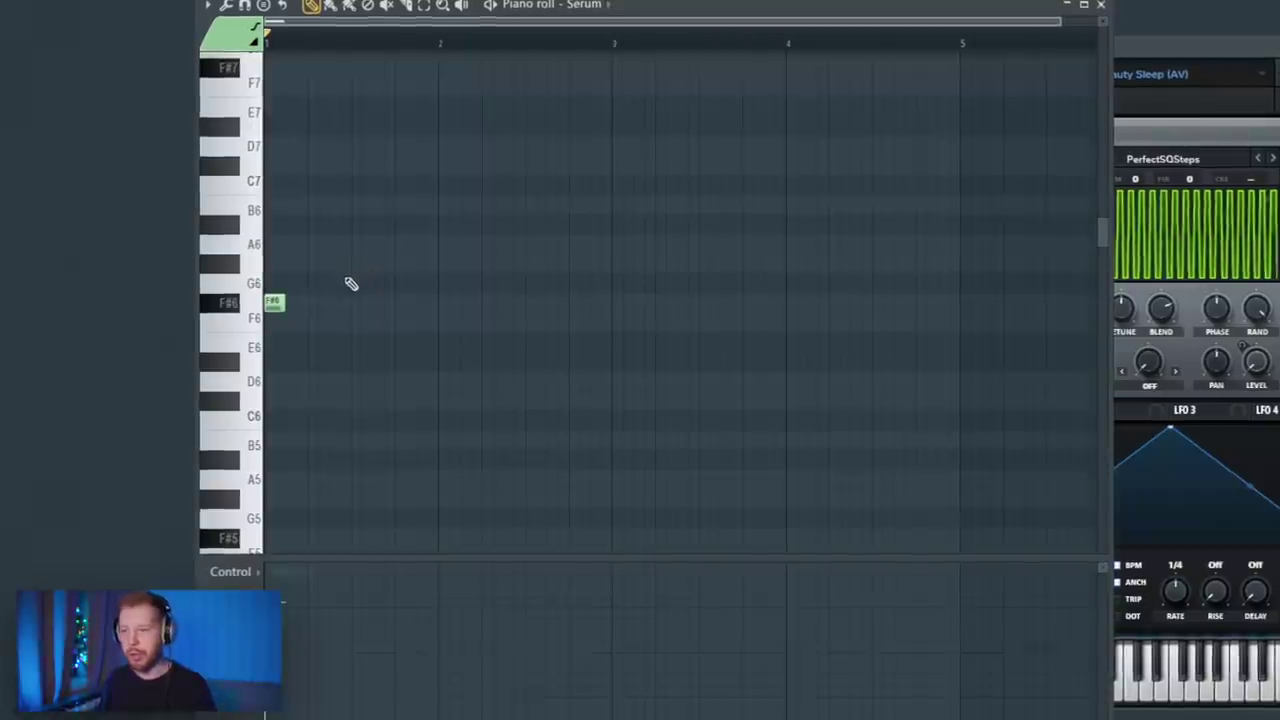
Draw a two-bar melody from F#5, A5, G#5 and C#6, ending on D6, lowering the opening notes by one octave.
click(383, 304)
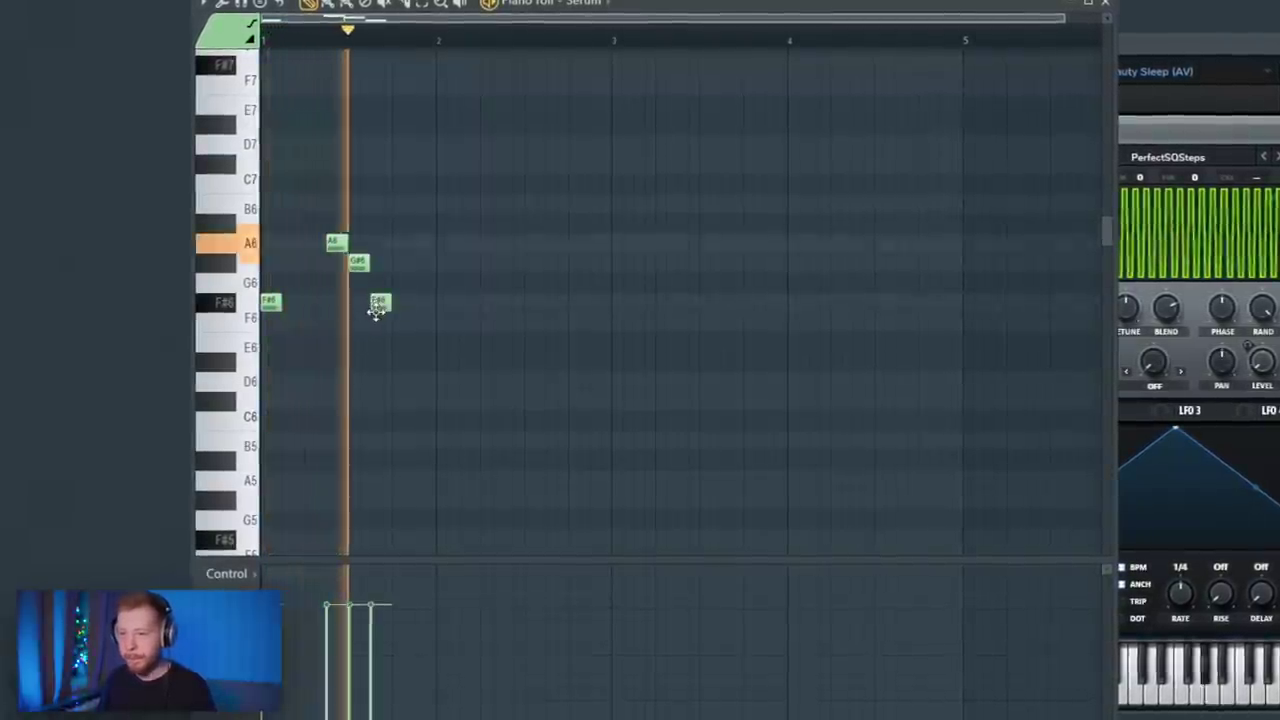
key(ctrl+a)
key(ctrl+Down)
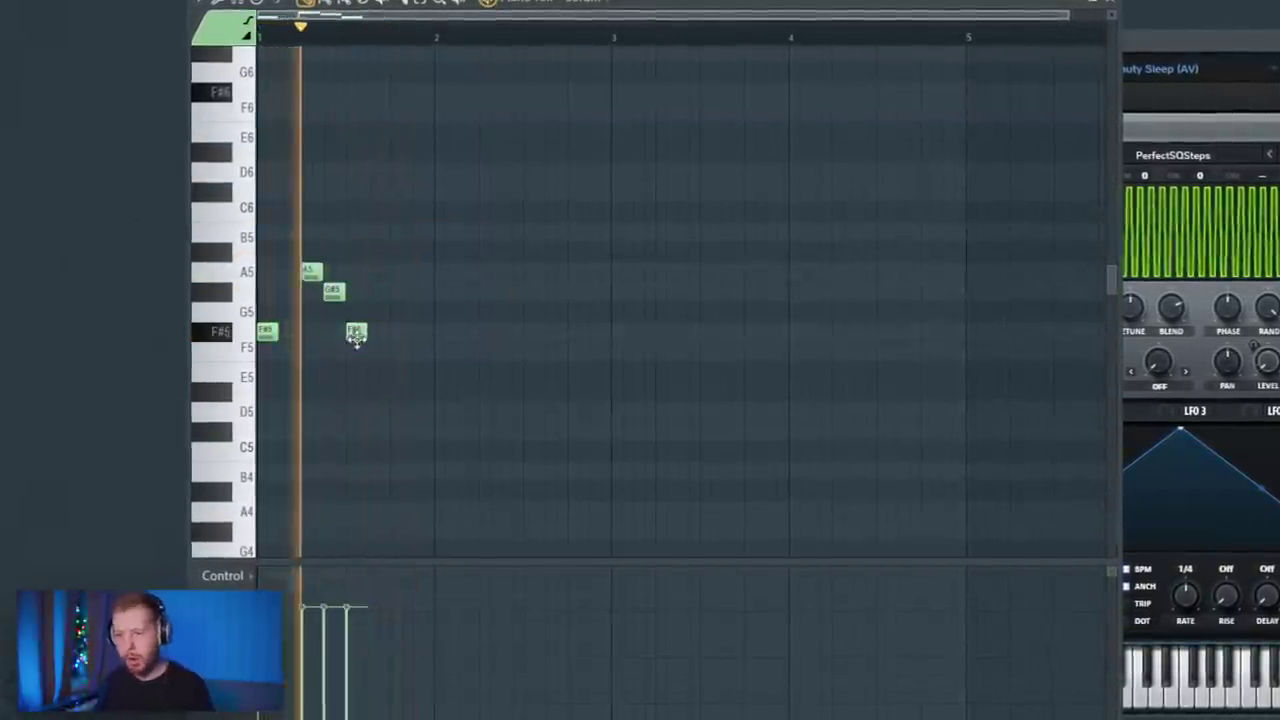
click(396, 272)
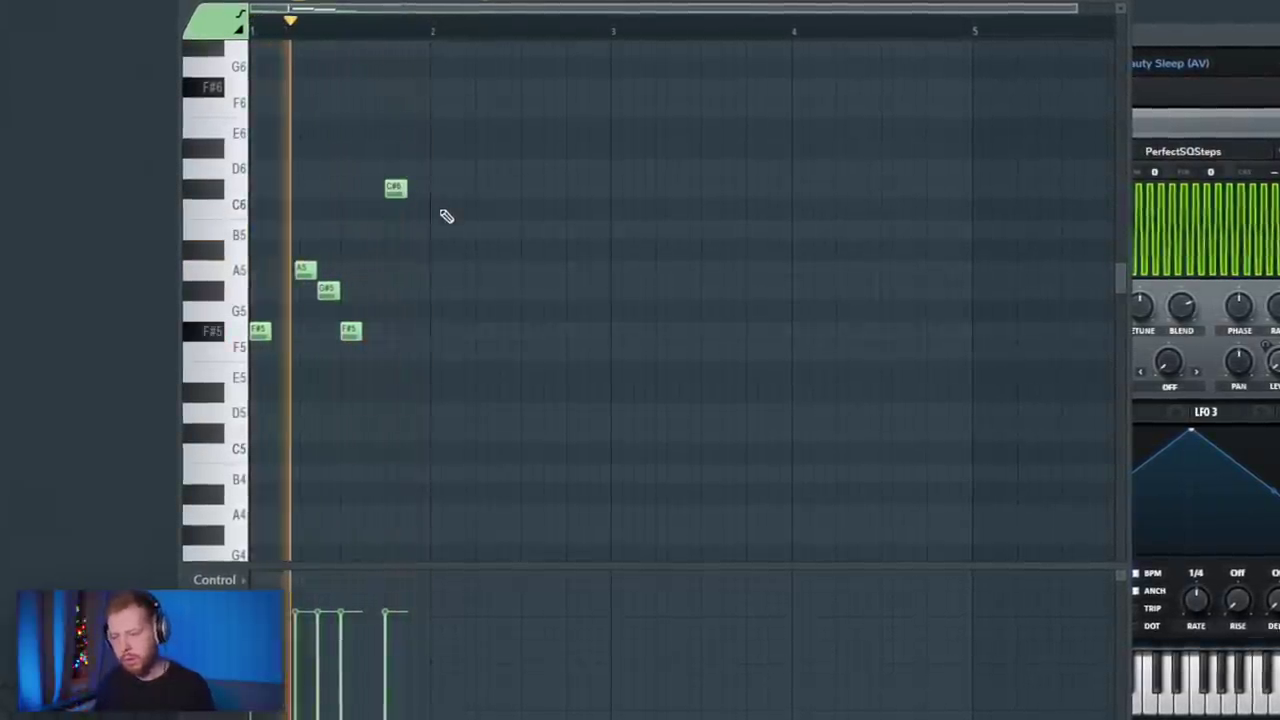
key(space)
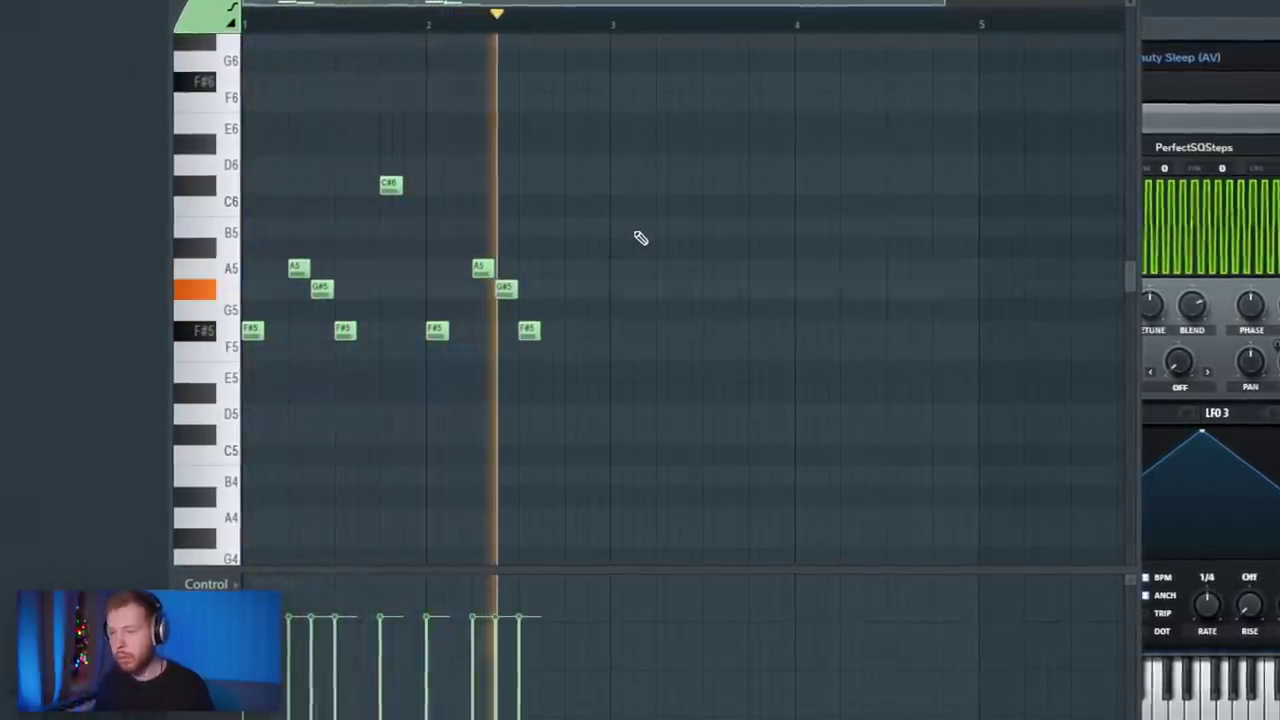
key(space)
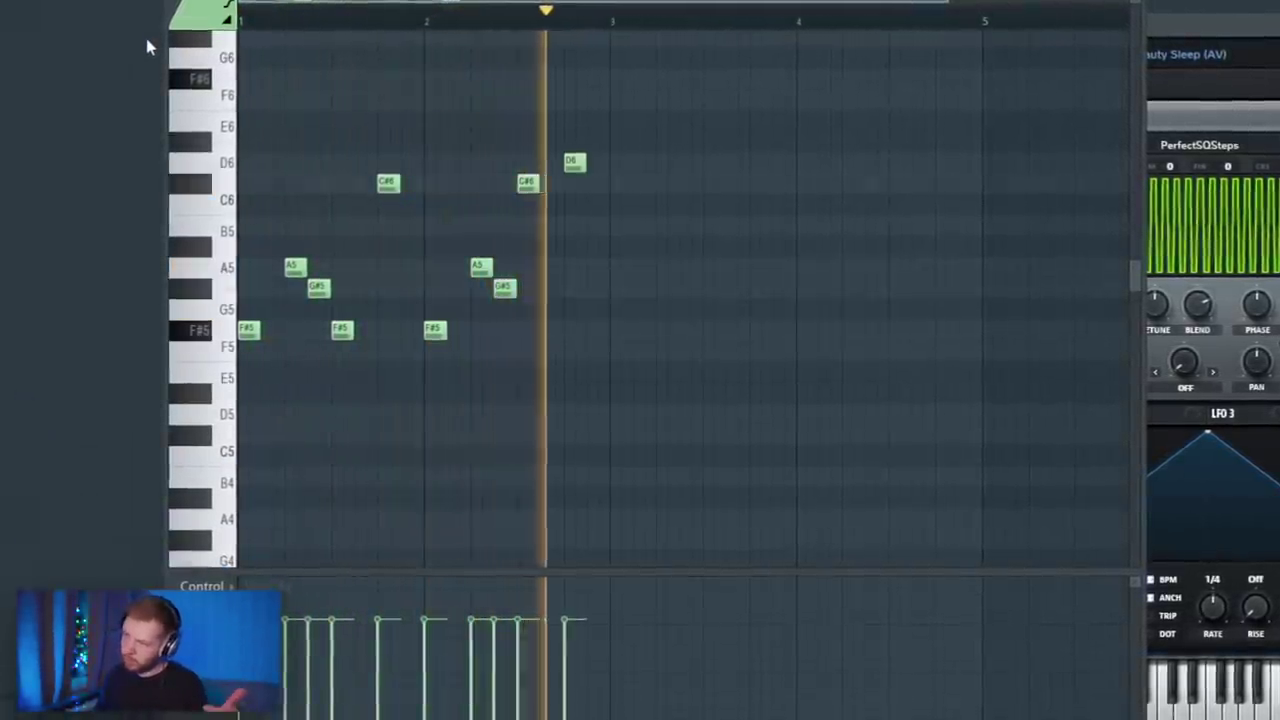
Repeat the two-bar phrase in bars 3 and 4 and lower the repeat's final note to F5.
key(ctrl+a)
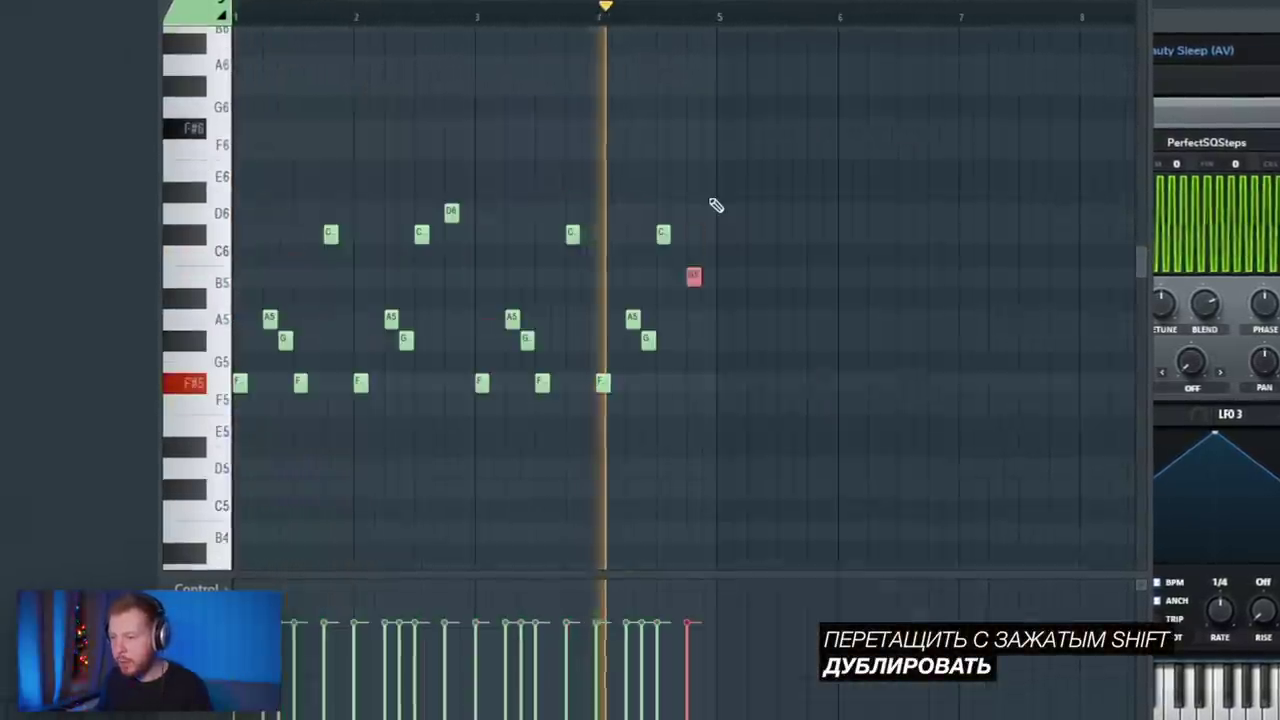
key(shift+Down)
key(shift+Down)
key(shift+Down)
key(shift+Down)
key(shift+Down)
key(shift+Down)
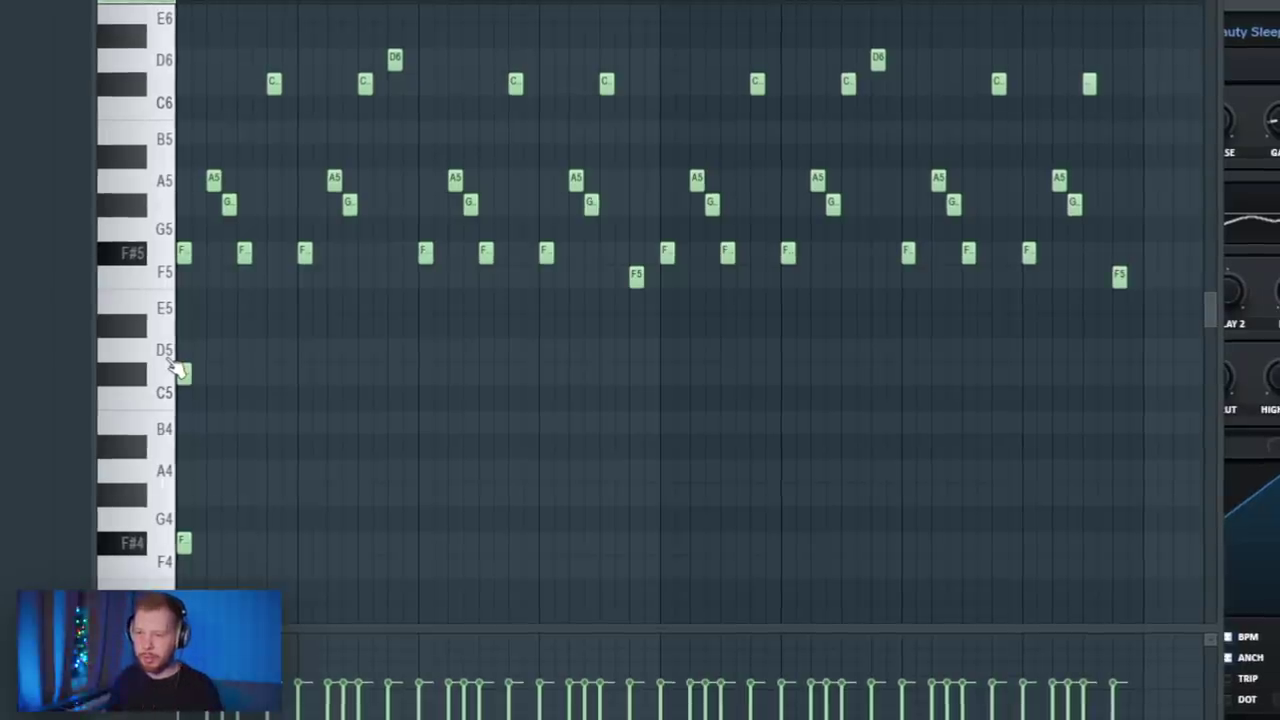
Raise the whole melody one octave and draw a lower arpeggio of F#4, A4, C#5, F#5 and A5 in bars 1 and 2.
drag(1186, 366, 90, 30)
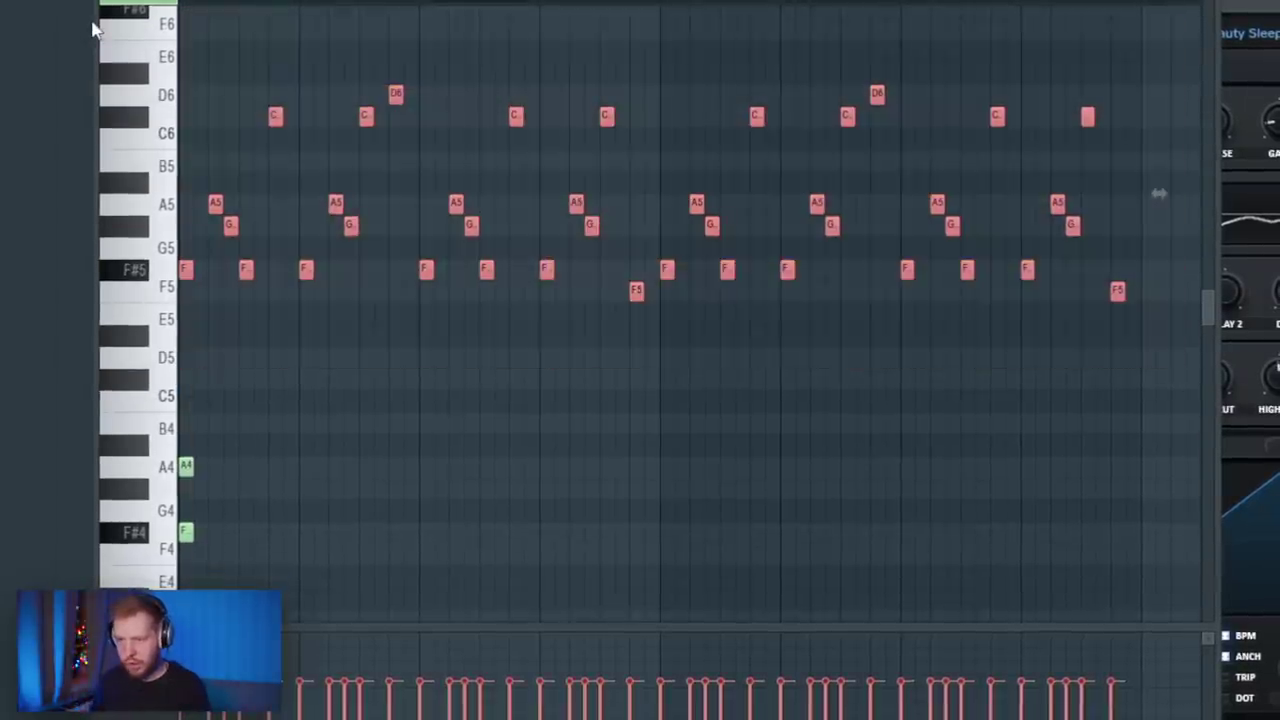
key(ctrl+Up)
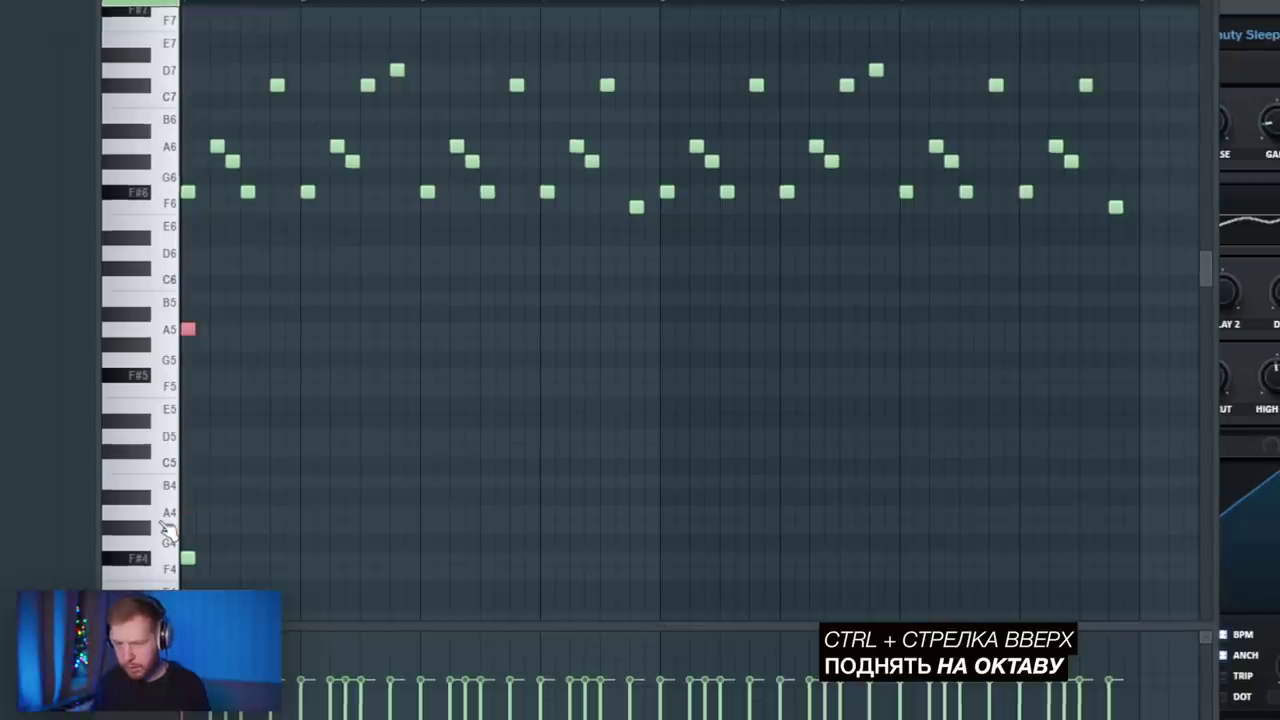
click(283, 377)
click(371, 511)
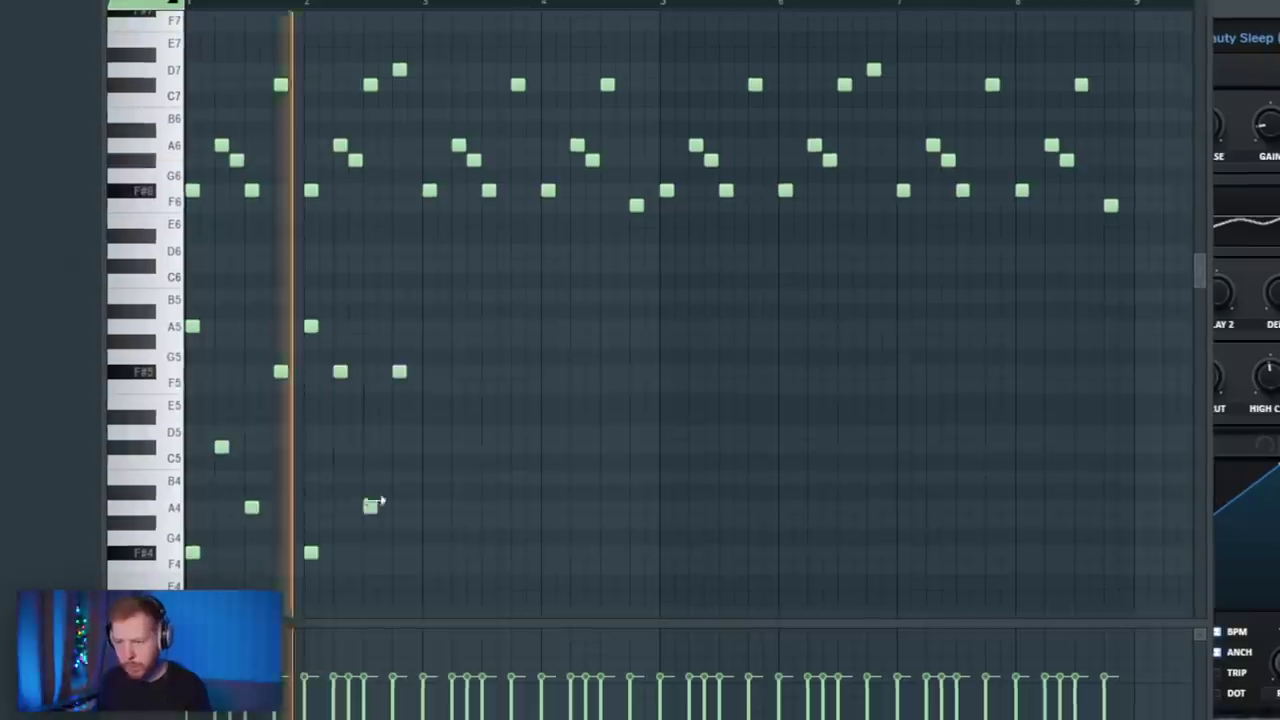
drag(371, 511, 396, 507)
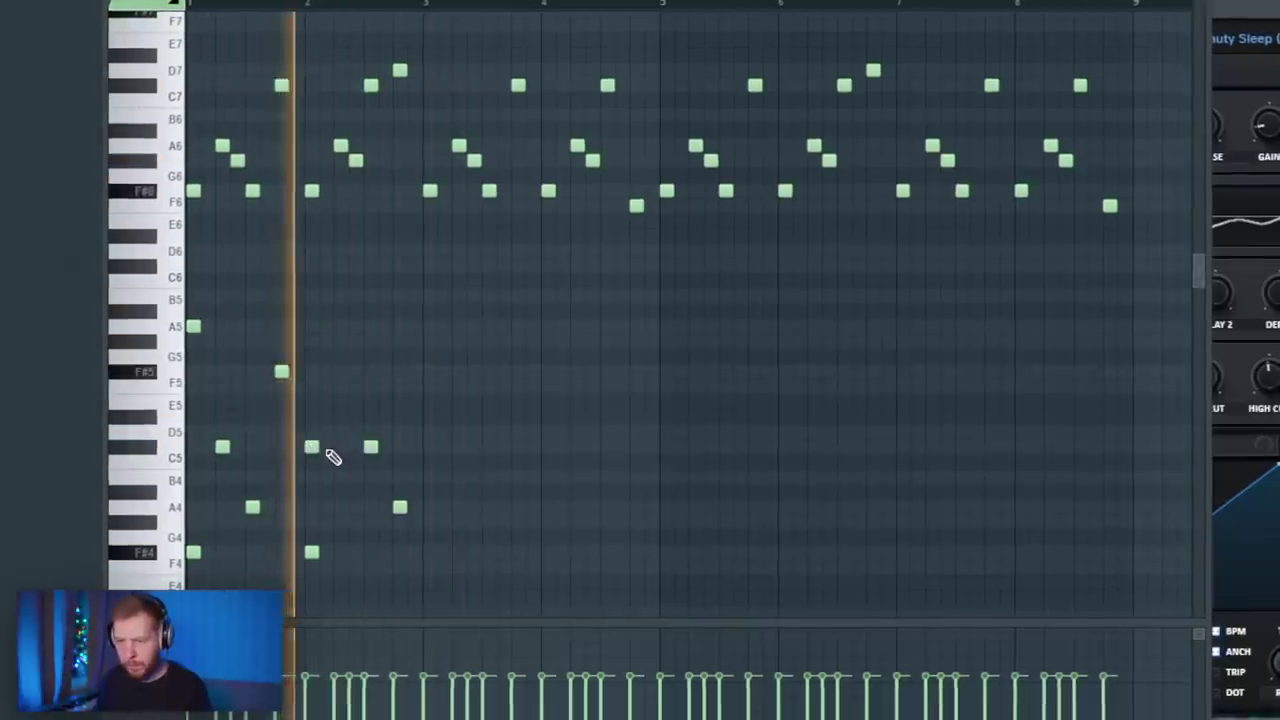
click(341, 326)
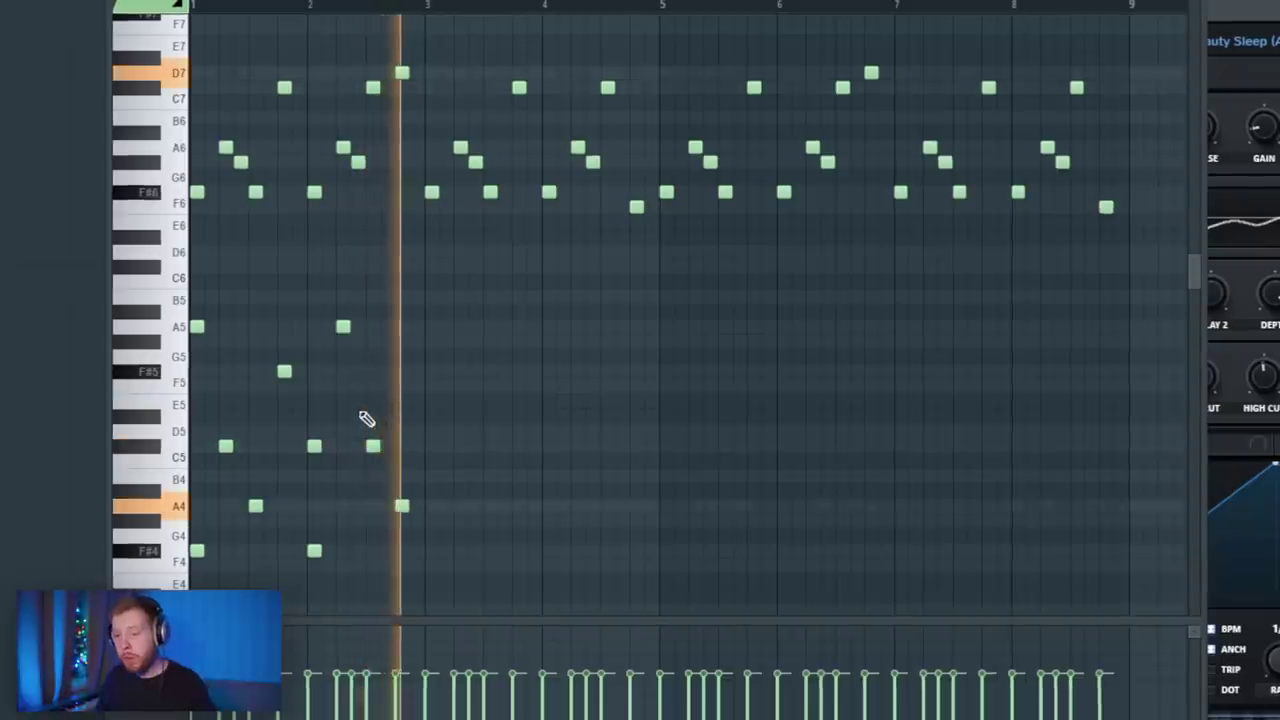
key(space)
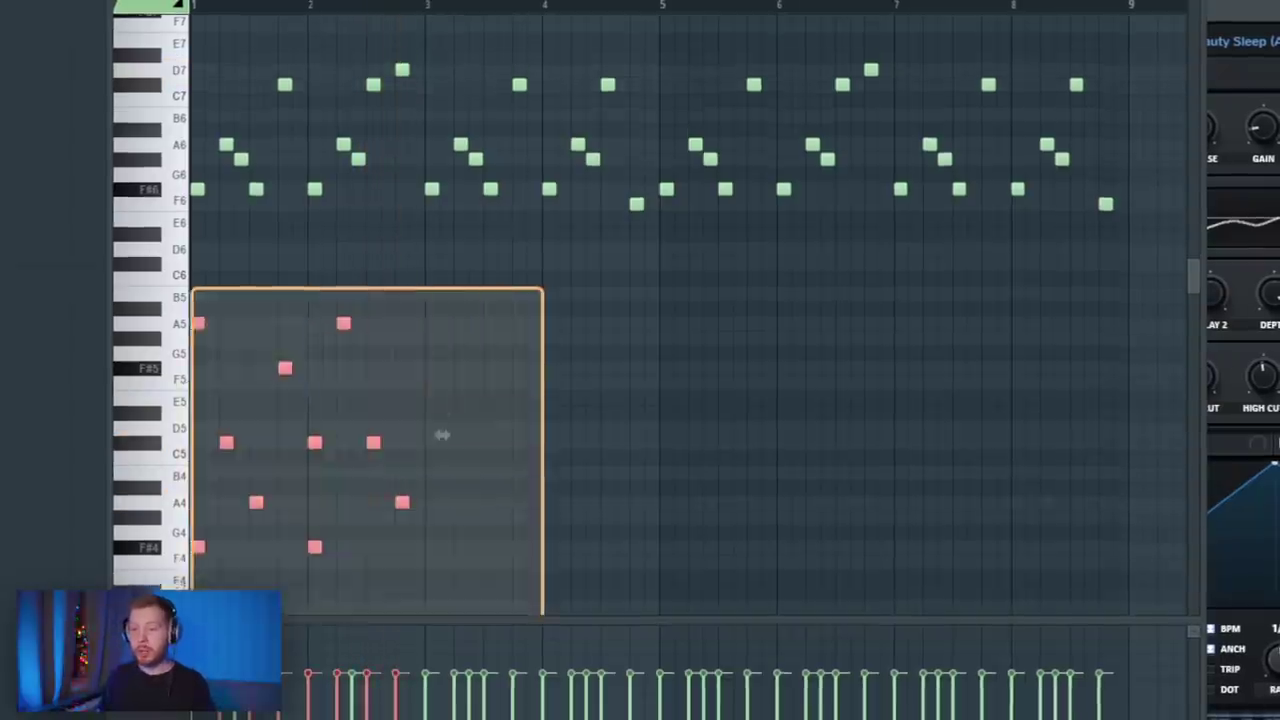
Try stacking F#4, A4 and C#5 as a short chord in bar 3 beside the lower arpeggio.
drag(205, 630, 205, 640)
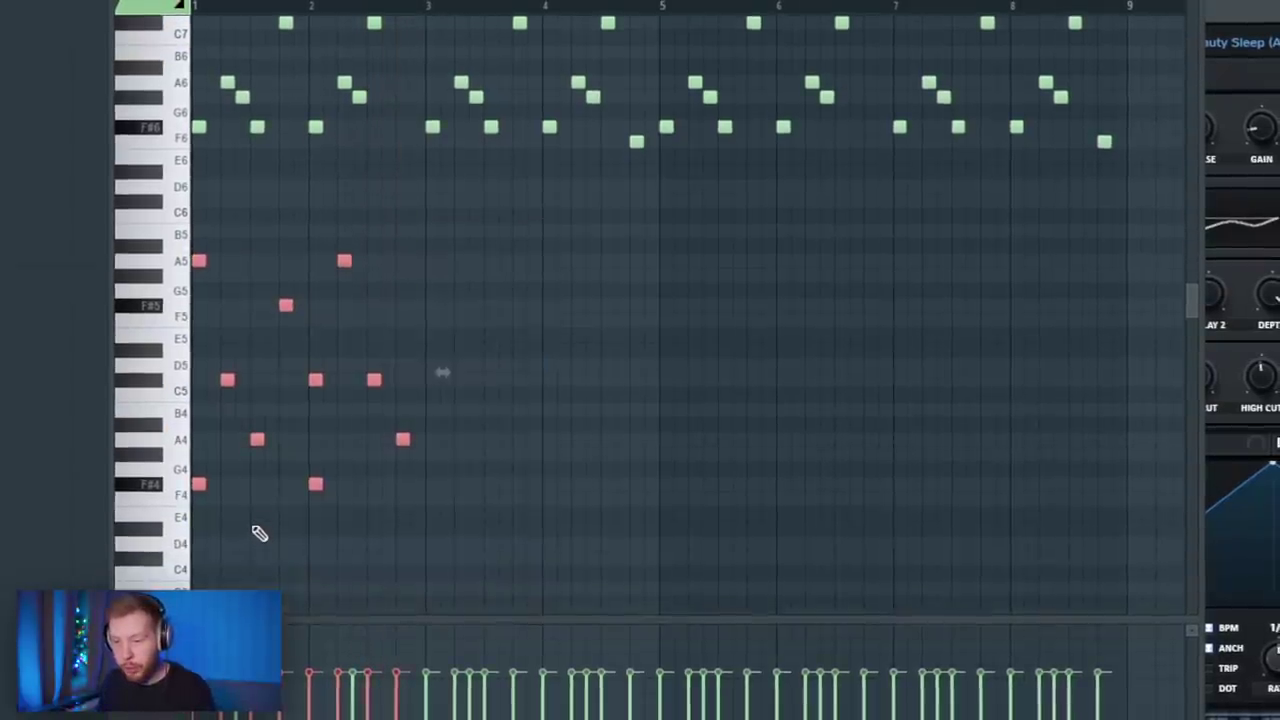
scroll(261, 539, up, 2)
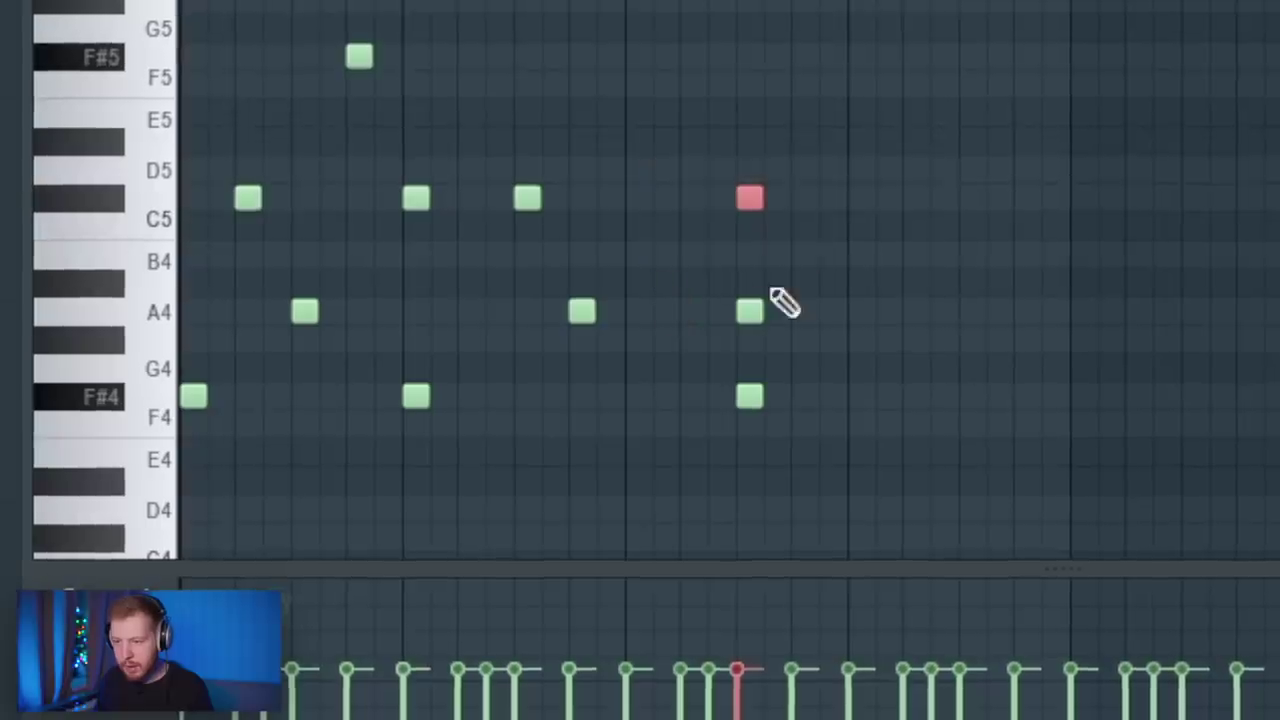
drag(546, 449, 467, 490)
drag(546, 508, 469, 546)
drag(712, 424, 713, 430)
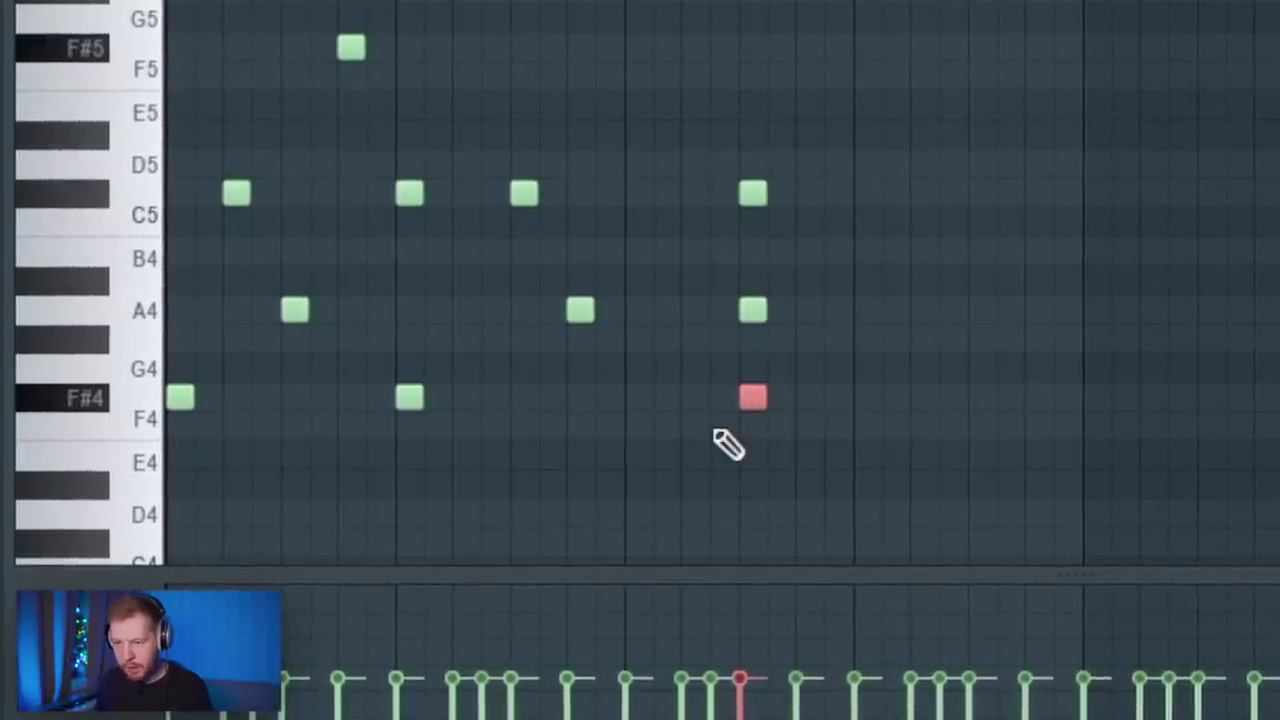
drag(948, 64, 631, 489)
drag(631, 489, 631, 491)
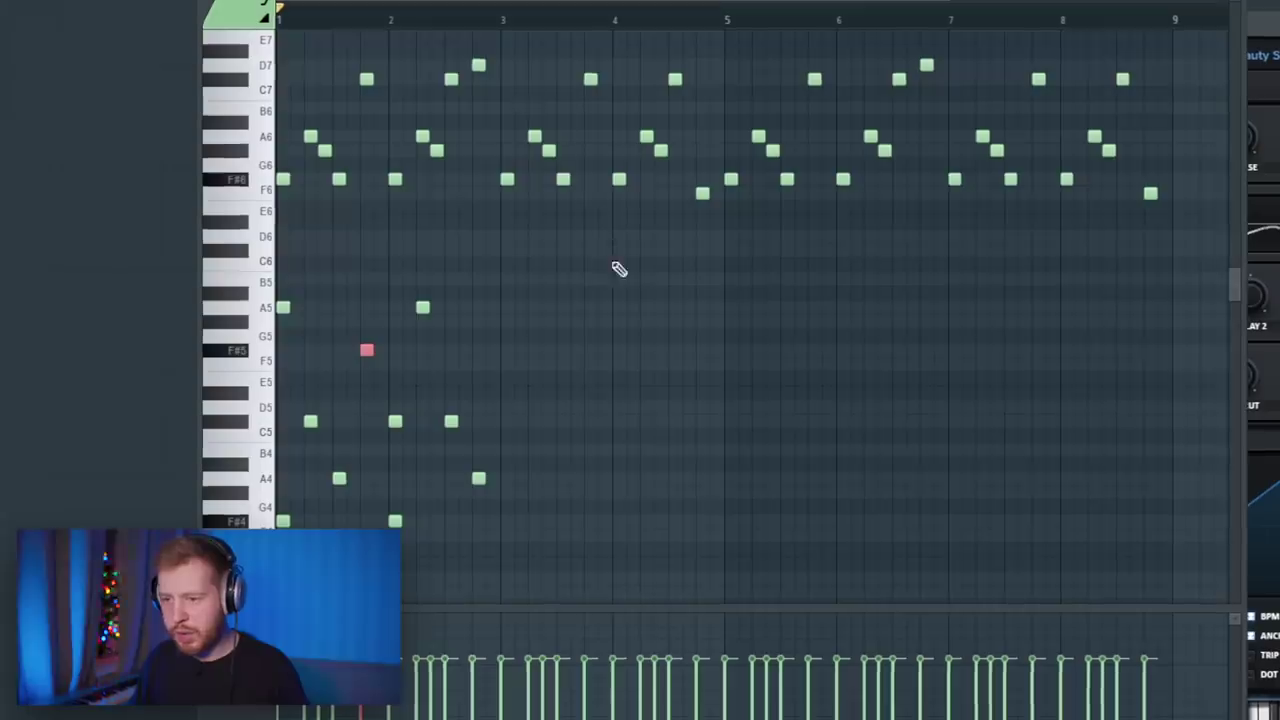
Extend the two-bar lower arpeggio beneath the eight-bar melody, using D4 and C#4 as the bass notes of bars 3 and 4.
drag(619, 268, 322, 526)
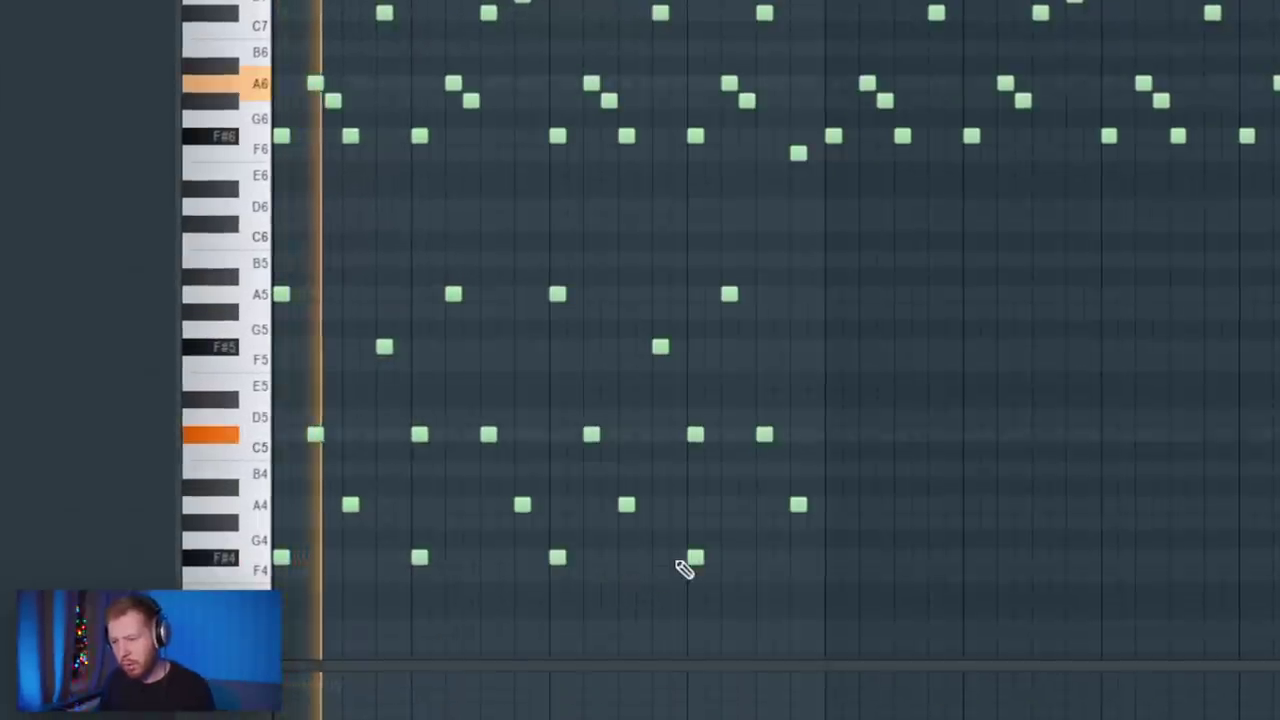
scroll(654, 608, down, 2)
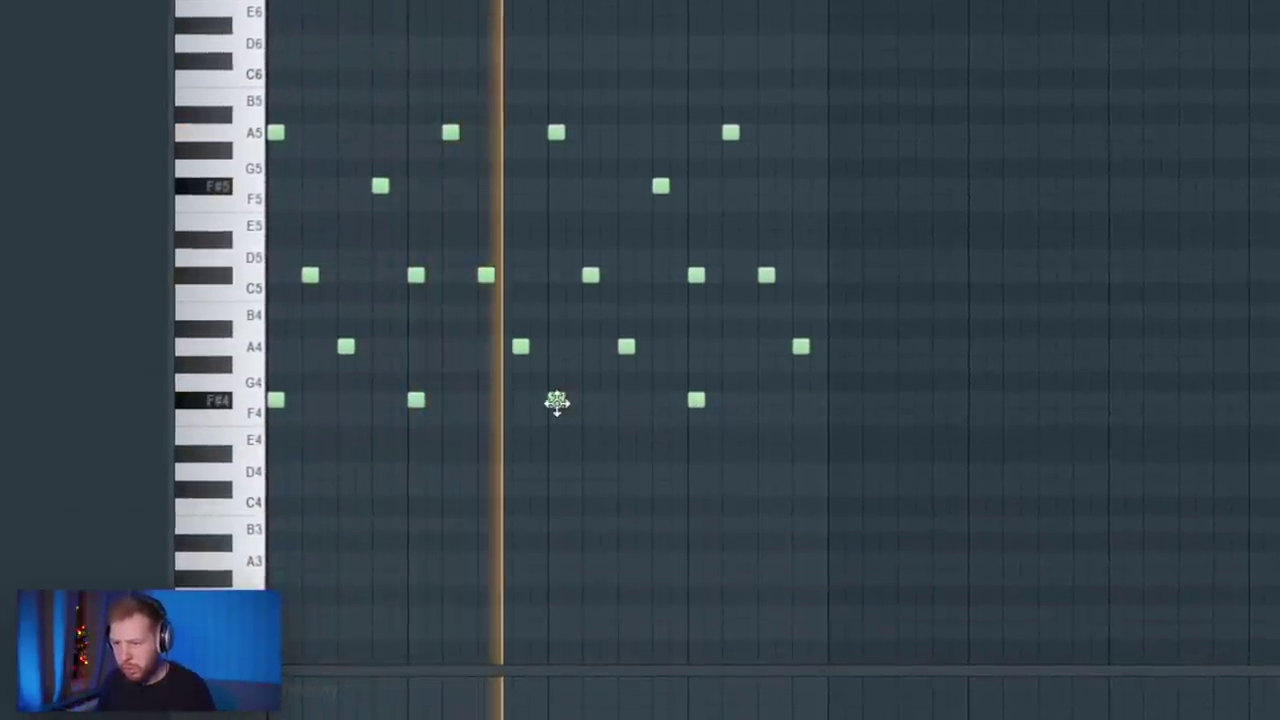
drag(556, 400, 556, 472)
drag(697, 403, 698, 496)
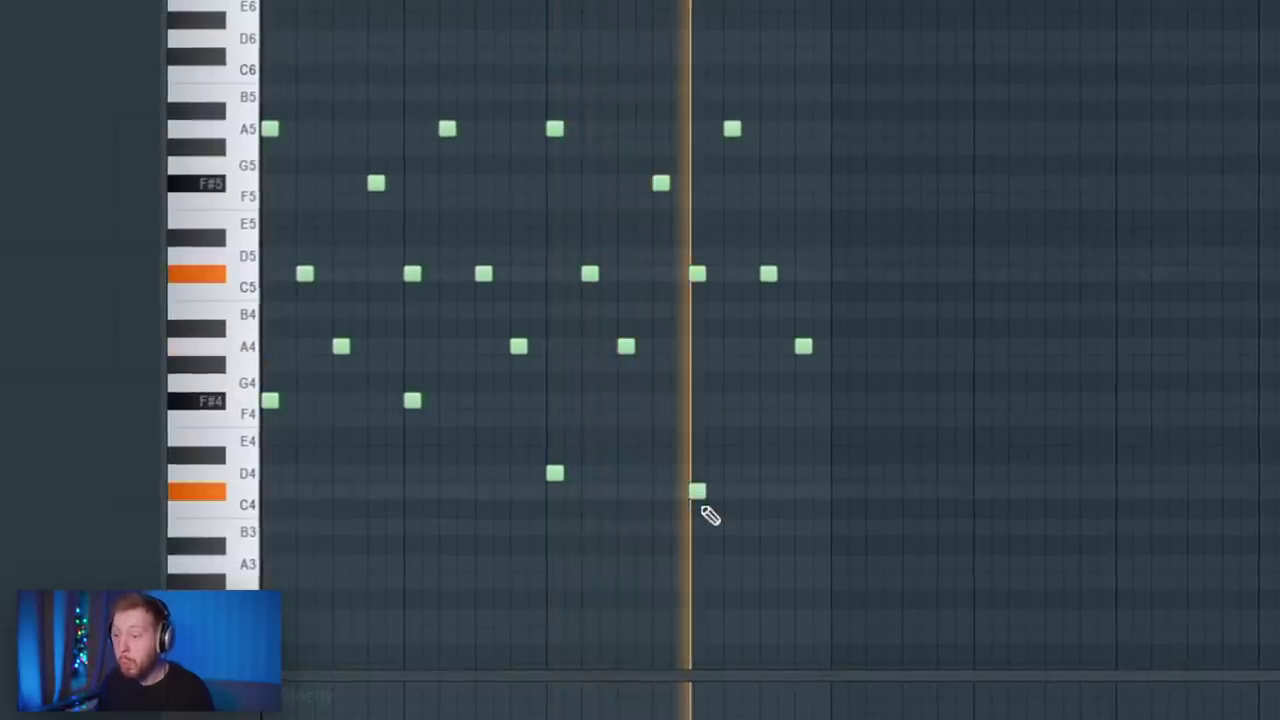
scroll(750, 515, up, 2)
key(space)
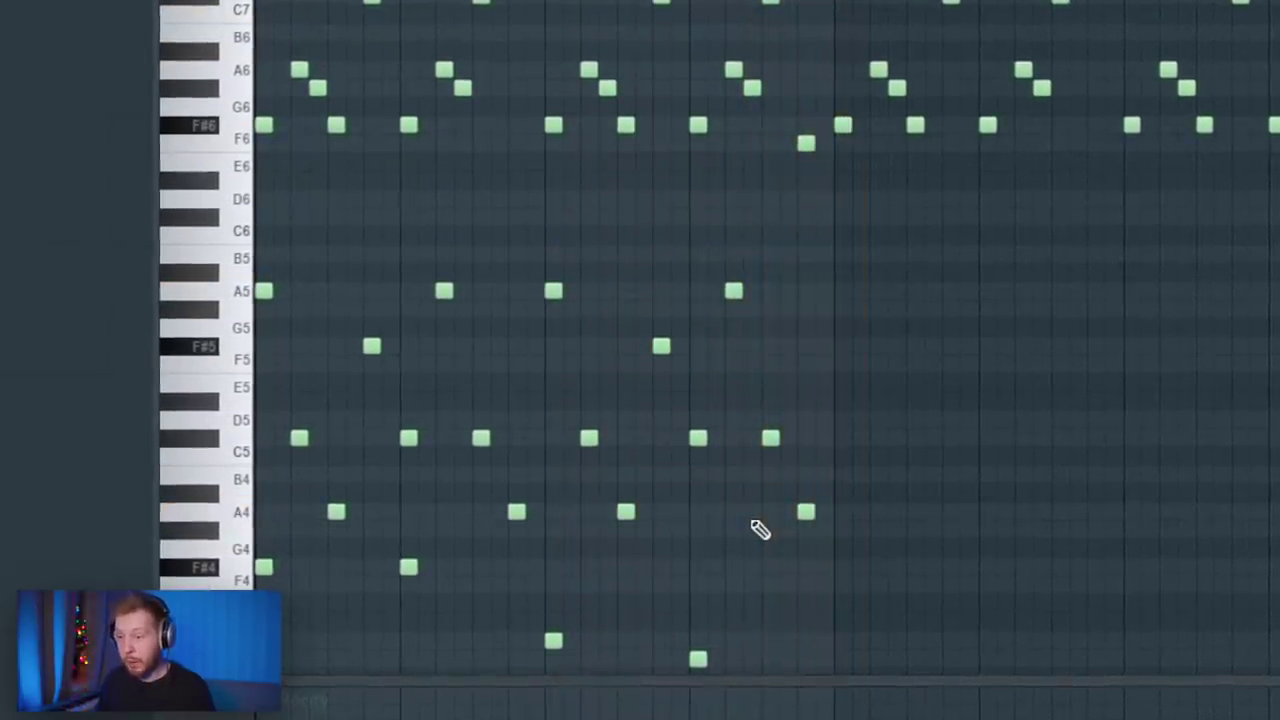
scroll(750, 514, down, 2)
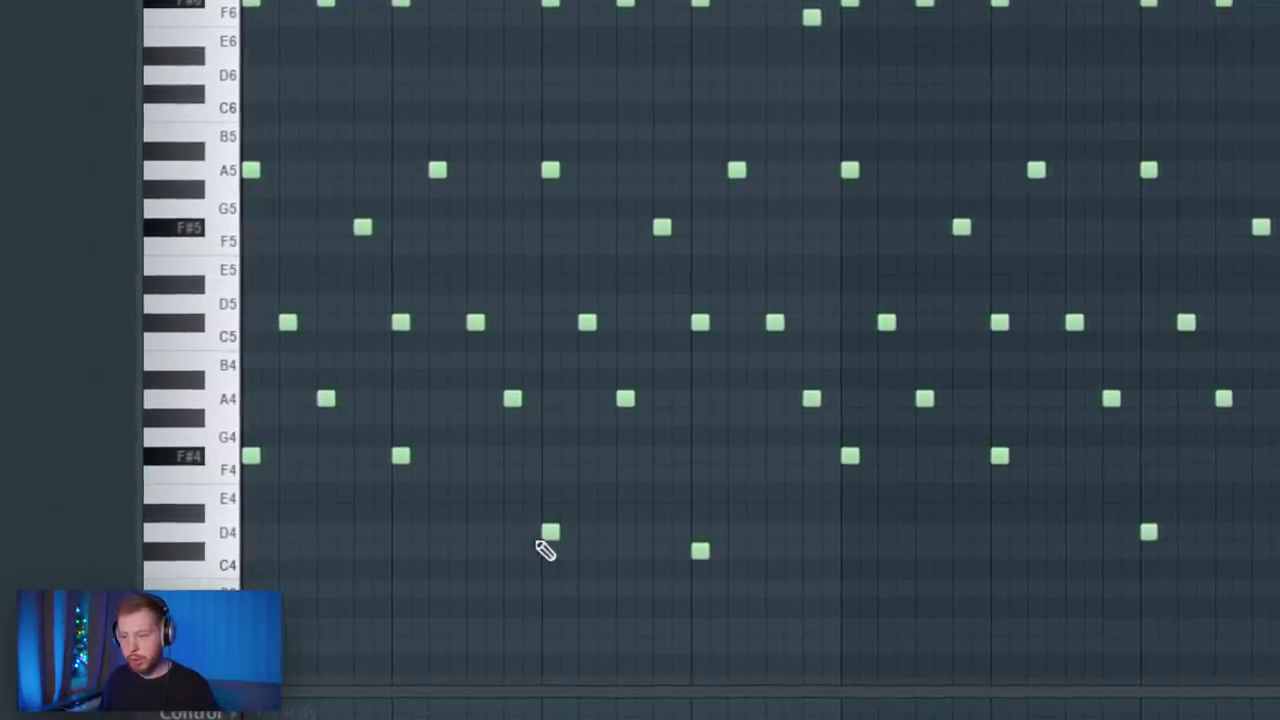
drag(529, 488, 578, 576)
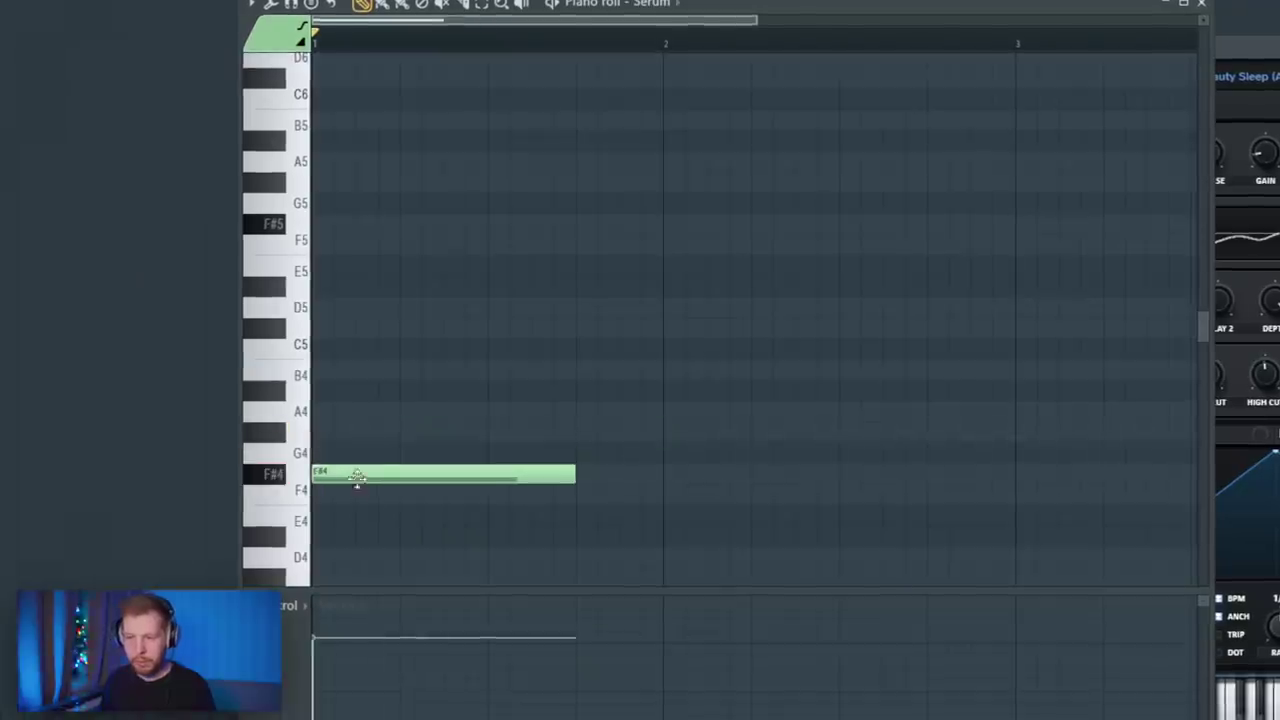
Build bar 1 from held C#5, two A5, F#5 and D5 notes over an F#4 lengthened to the full bar.
mouse_move(364, 364)
mouse_down()
mouse_move(360, 289)
mouse_move(366, 346)
mouse_up()
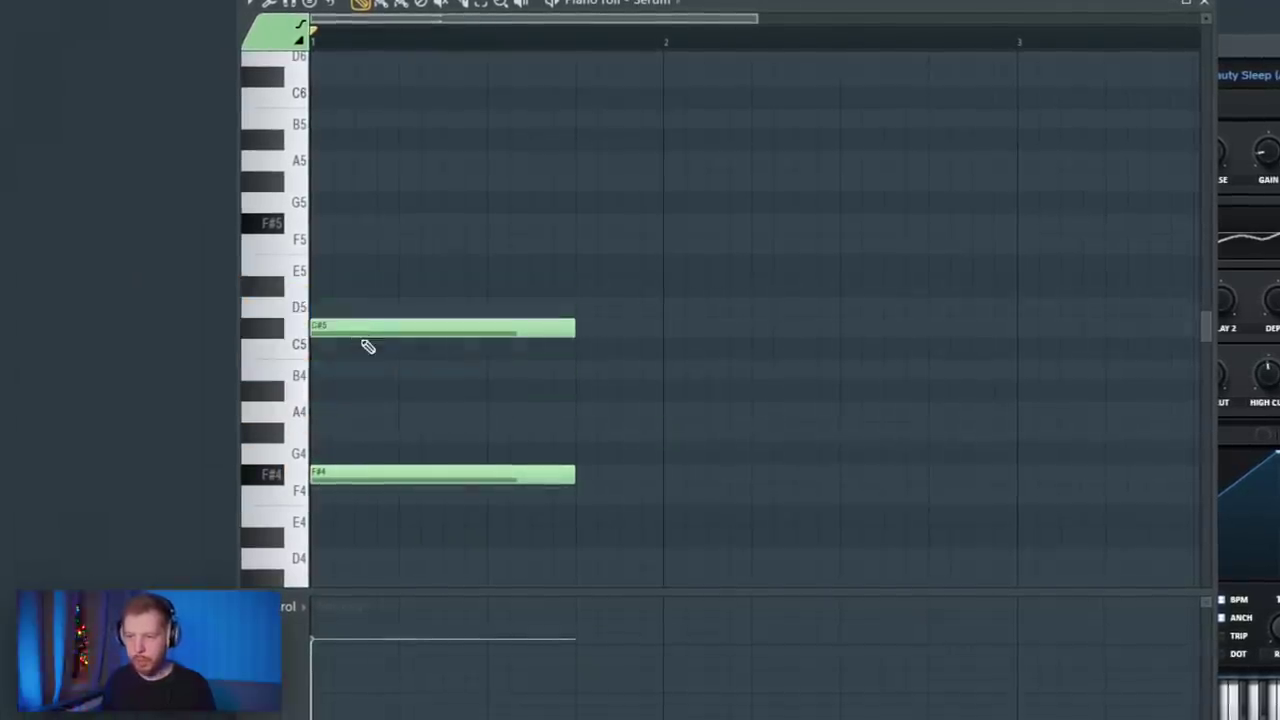
drag(354, 222, 355, 162)
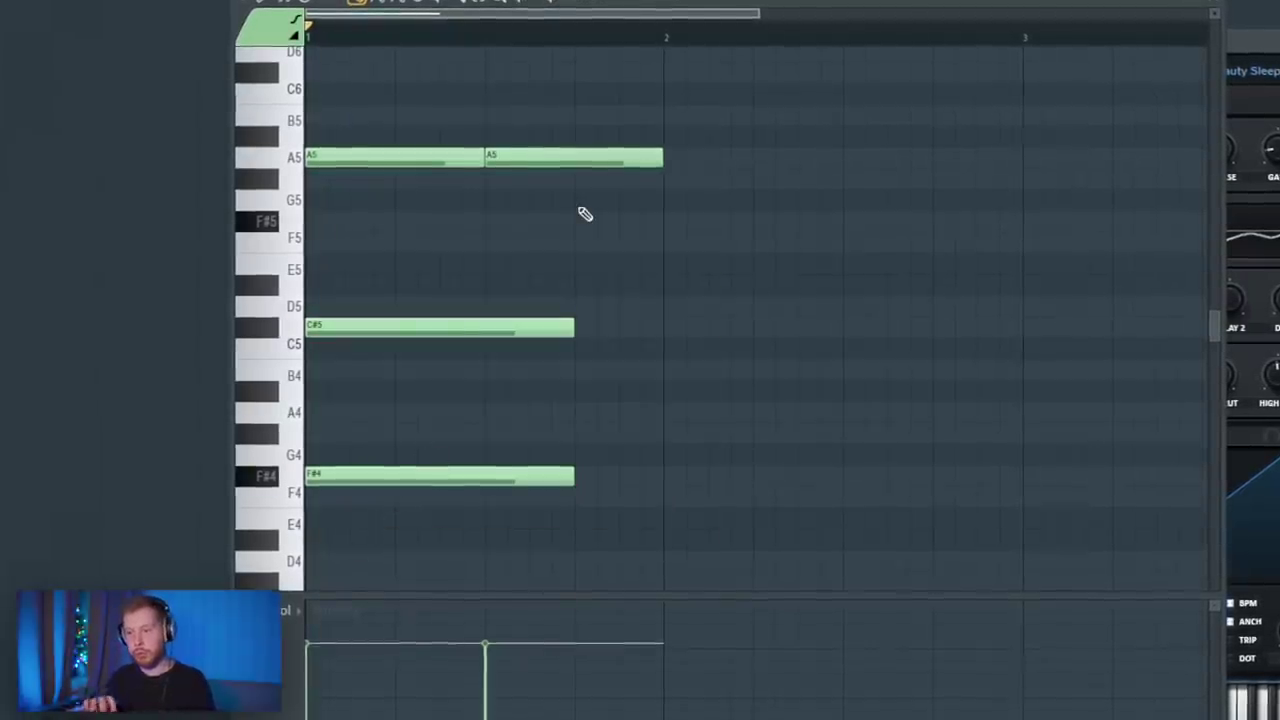
drag(765, 325, 671, 331)
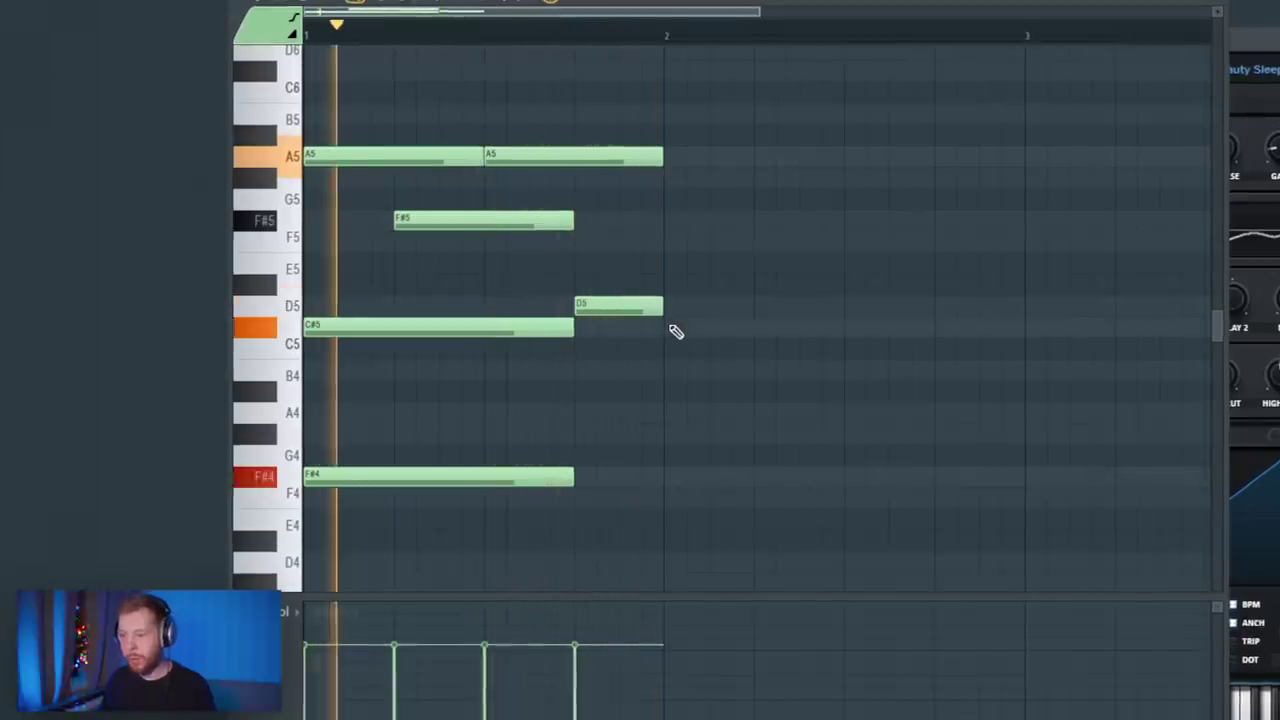
drag(574, 479, 663, 478)
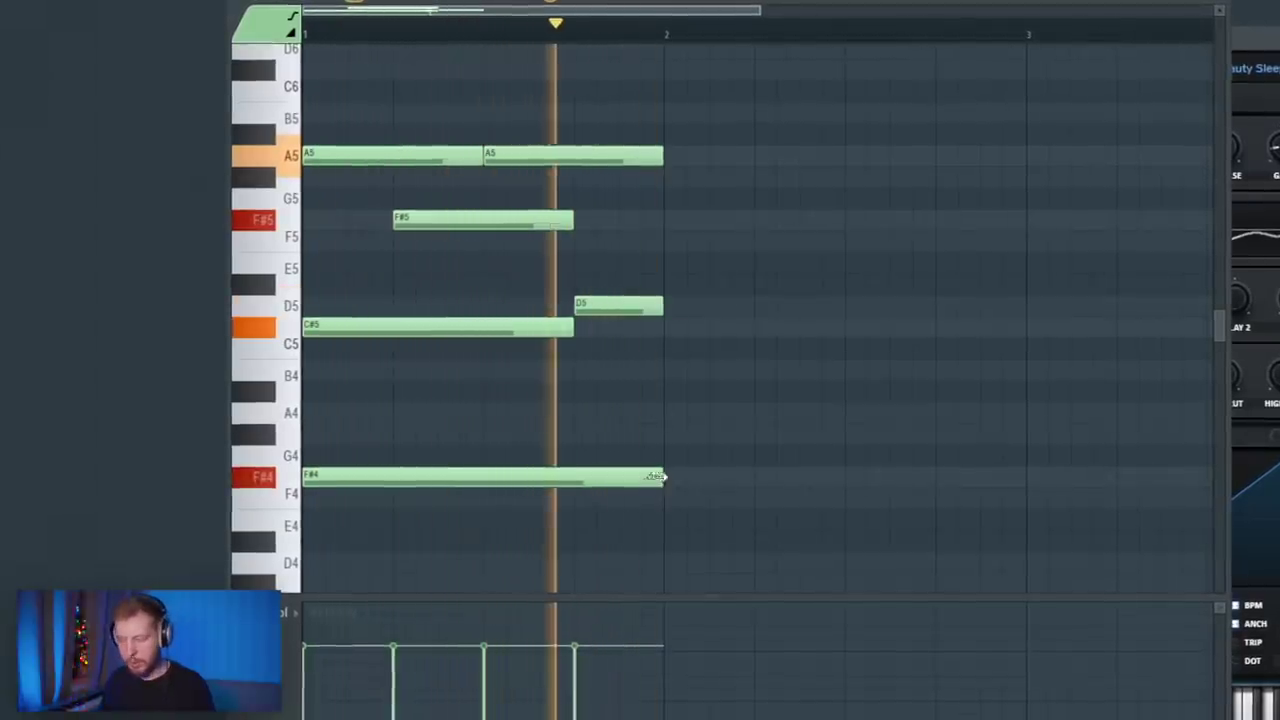
Duplicate the first bar into bars 2 and 3, lower their bass notes to D4 and C#4, and play the result.
key(ctrl+b)
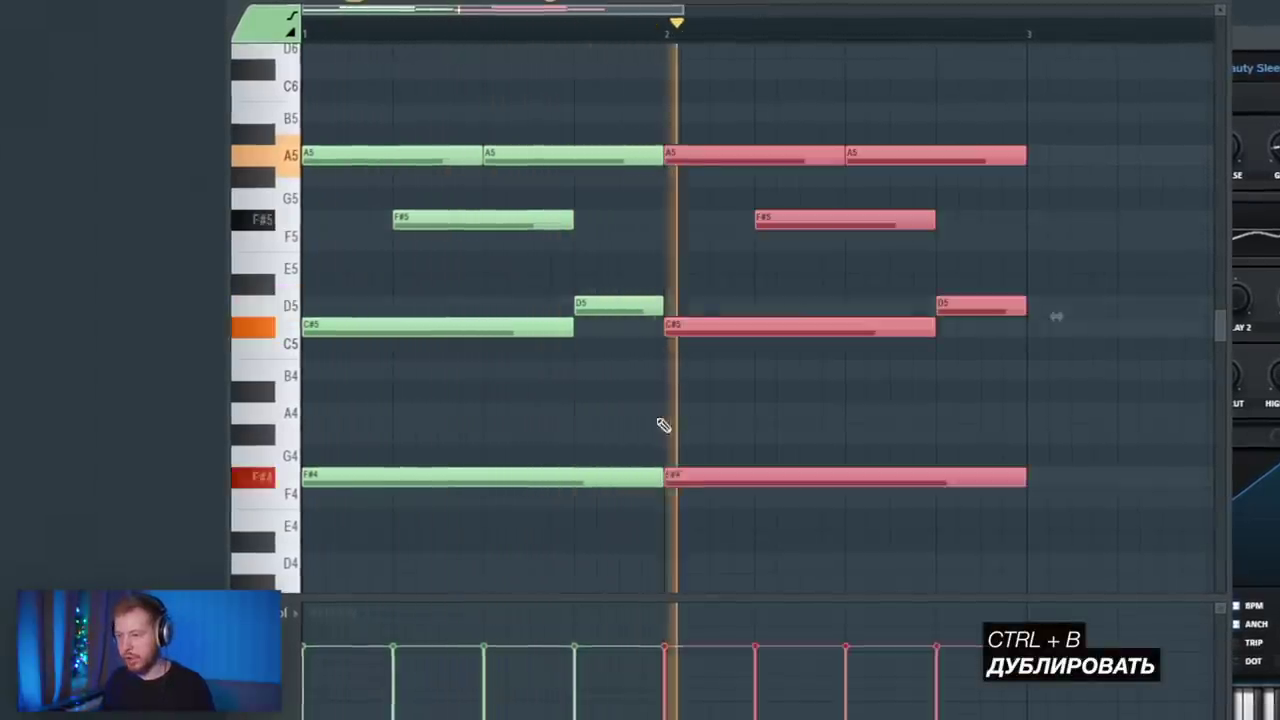
scroll(663, 426, down, 1)
drag(631, 480, 631, 573)
scroll(631, 480, down, 3)
drag(583, 388, 643, 389)
key(space)
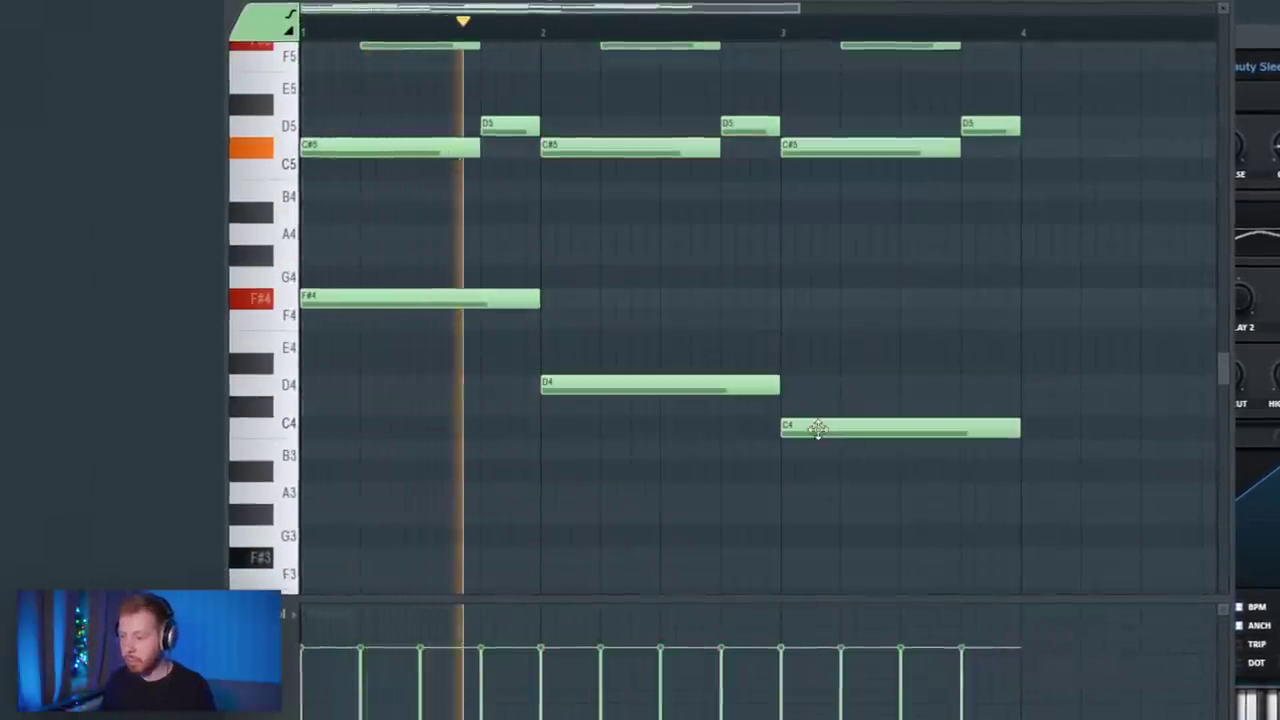
drag(817, 430, 817, 408)
scroll(655, 493, up, 2)
scroll(620, 482, down, 3)
scroll(655, 445, up, 3)
scroll(700, 400, down, 2)
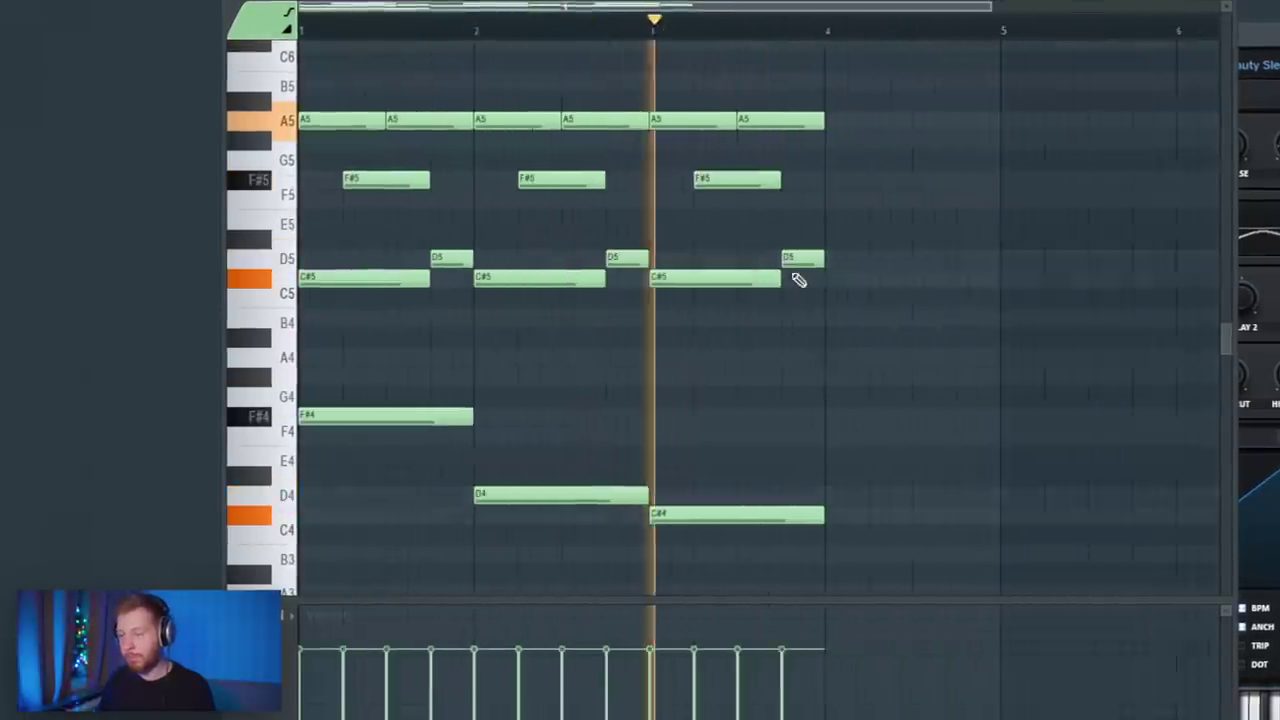
key(space)
Duplicate all the notes of bar 3 into bar 4.
drag(974, 92, 658, 550)
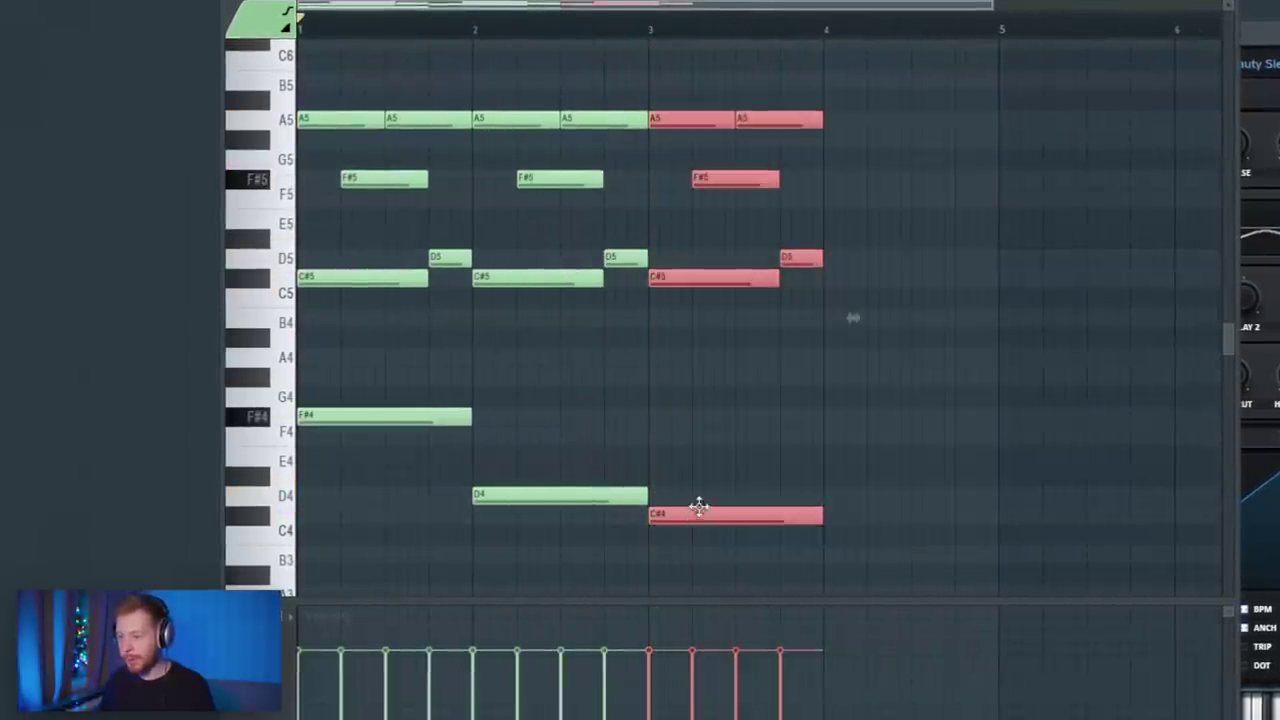
click(705, 497)
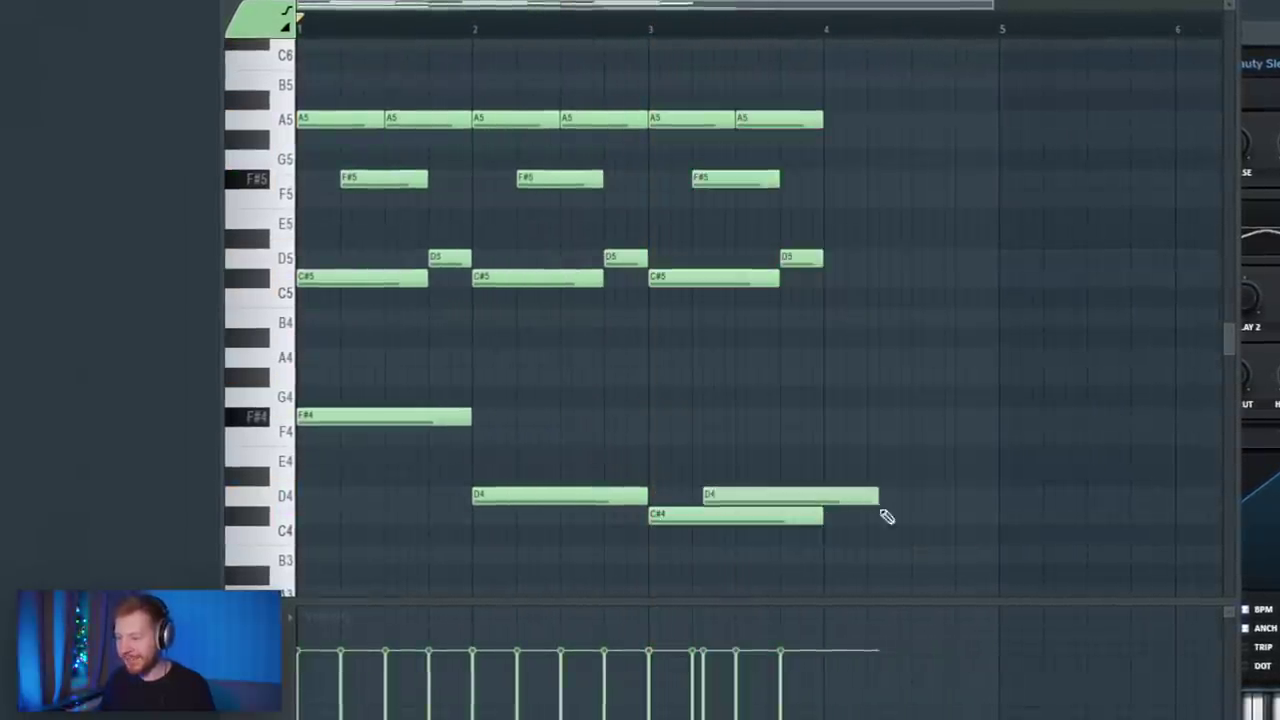
drag(840, 525, 694, 120)
key(ctrl+b)
click(948, 395)
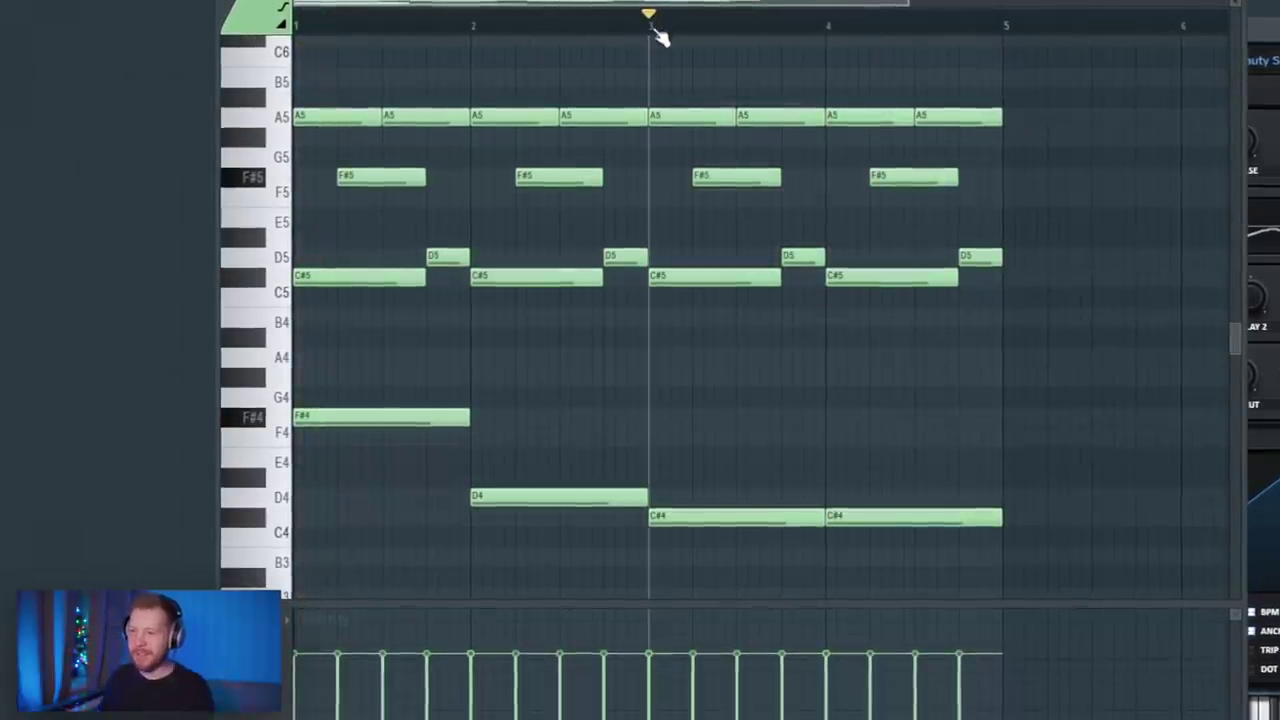
Rework bar 4 above the C#4 bass with G#4, B4, D5 and a closing C#5, keeping only the first A5.
drag(1063, 86, 949, 246)
click(1003, 355)
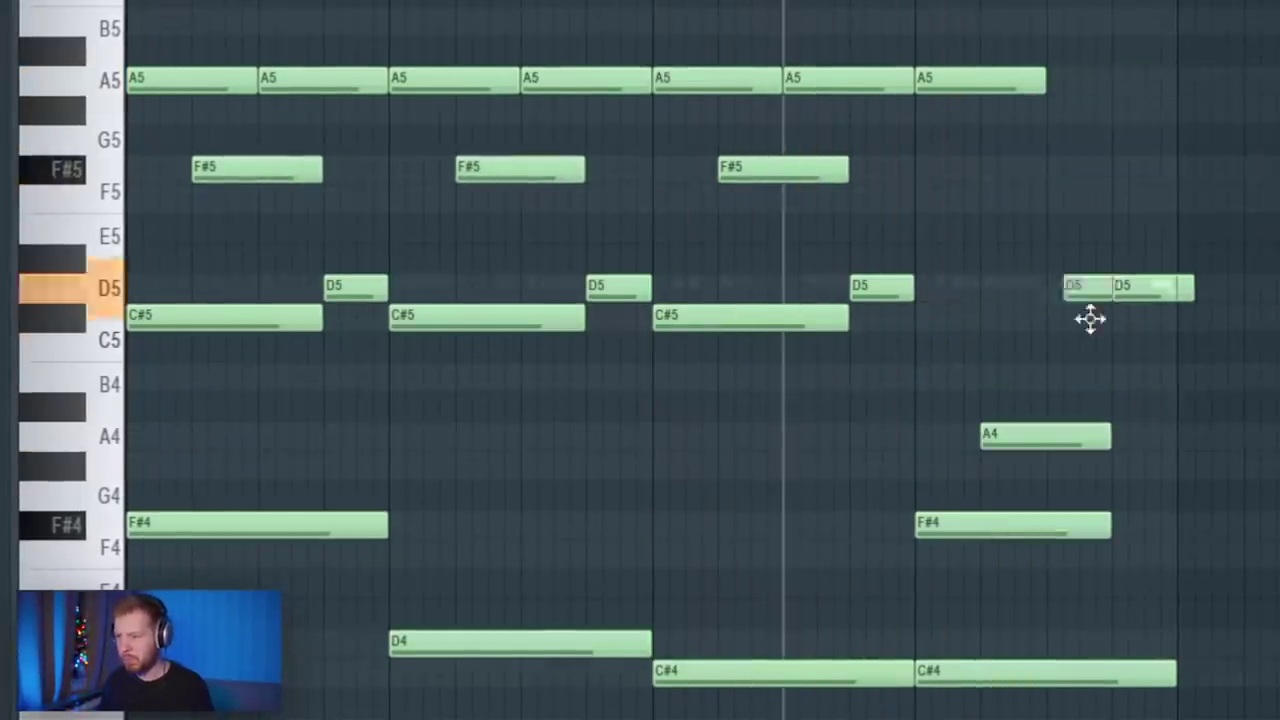
drag(912, 415, 912, 375)
drag(1049, 437, 1049, 377)
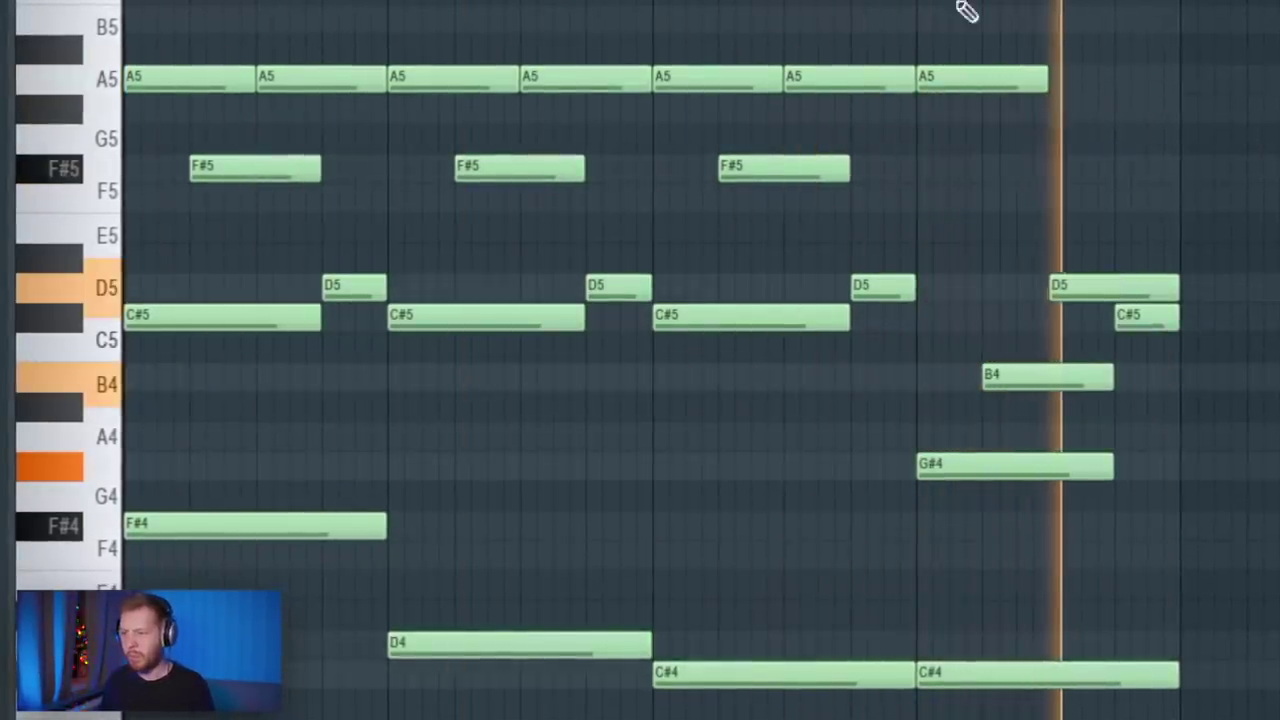
Rework the upper notes of bar 4 to A4, C#5, D5 and a closing A5 above the C#4 bass.
drag(1231, 186, 978, 499)
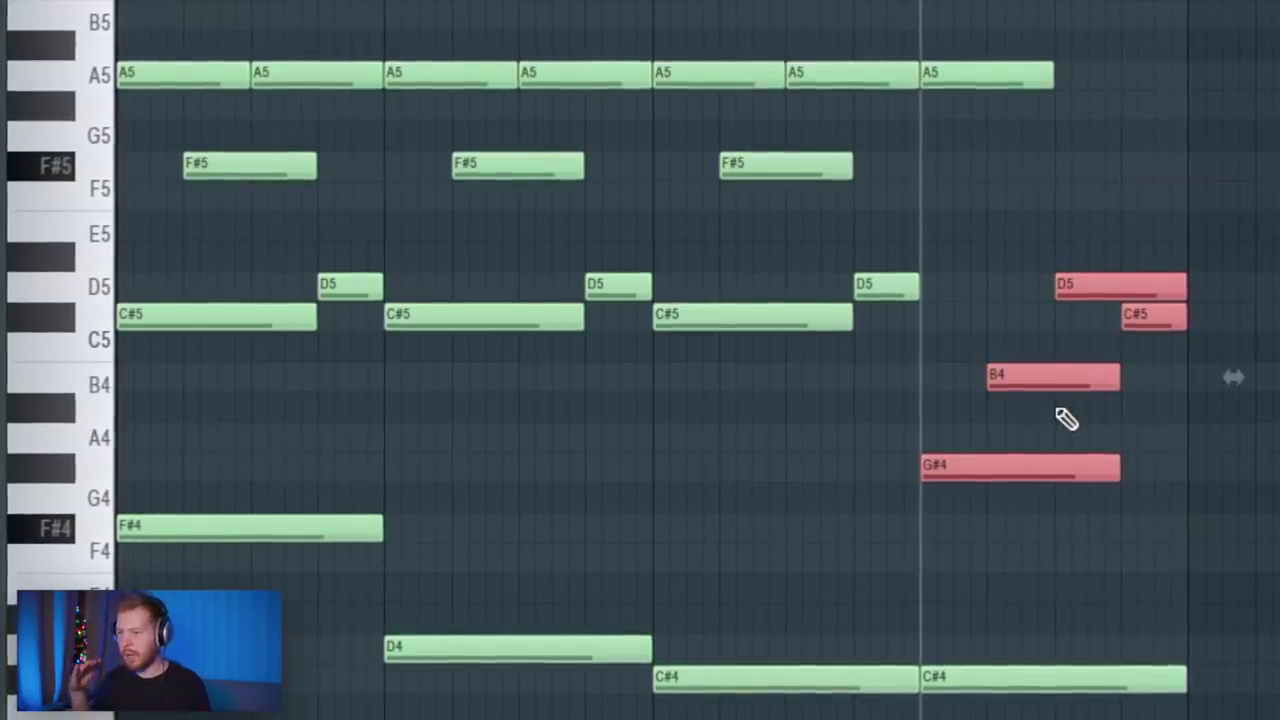
click(1229, 514)
drag(1025, 468, 1020, 434)
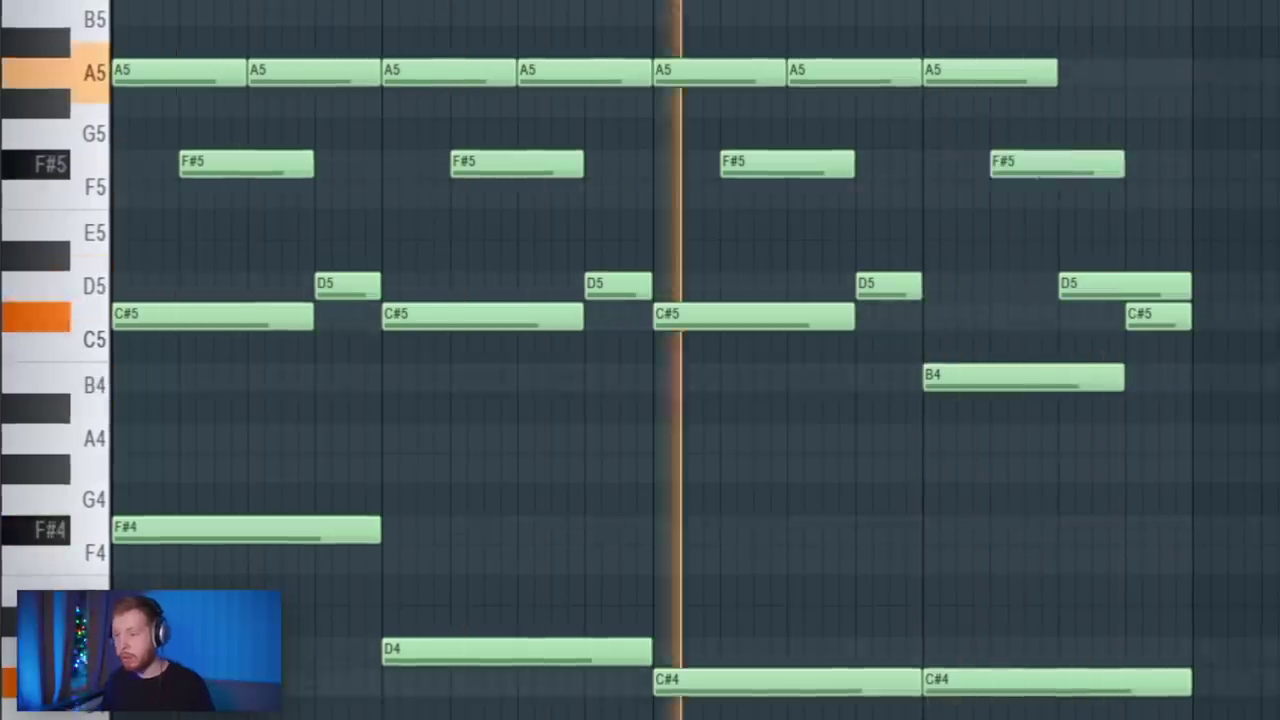
drag(1029, 377, 1029, 306)
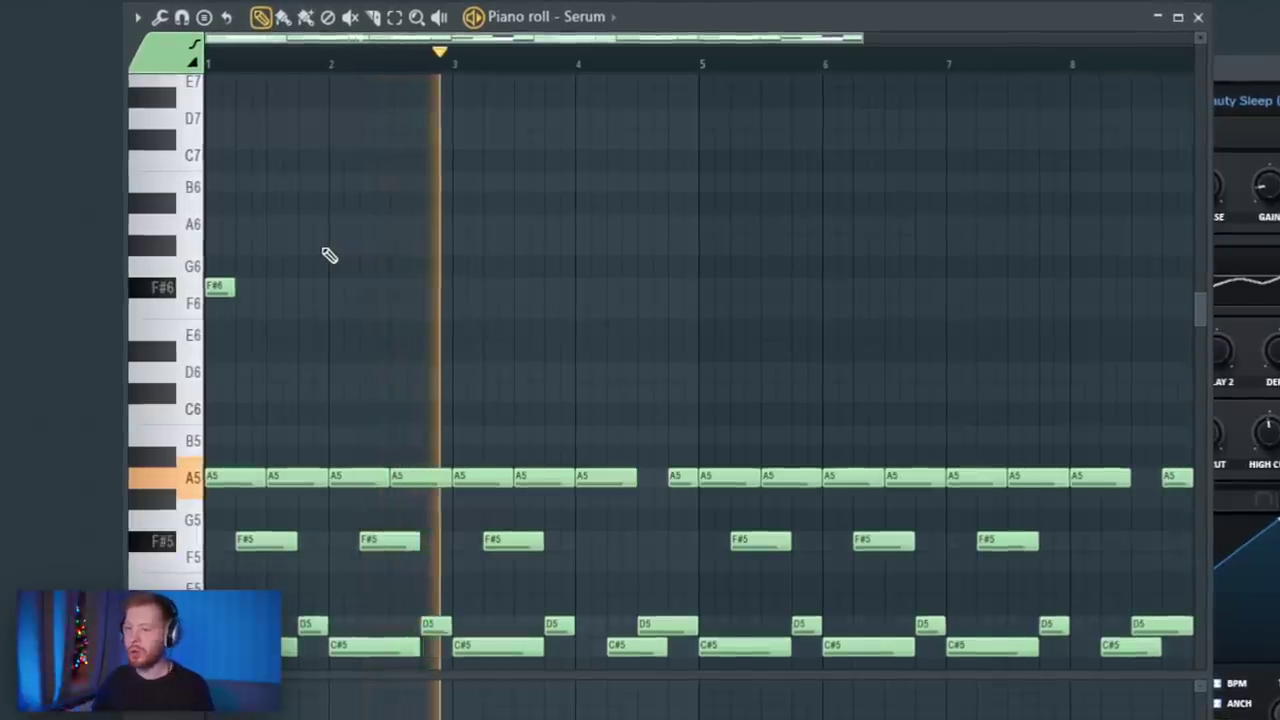
Add a descending run of short D7, C#7, B6 and A6 notes at the end of bar 2 and audition it.
scroll(366, 262, down, 4)
scroll(366, 261, up, 4)
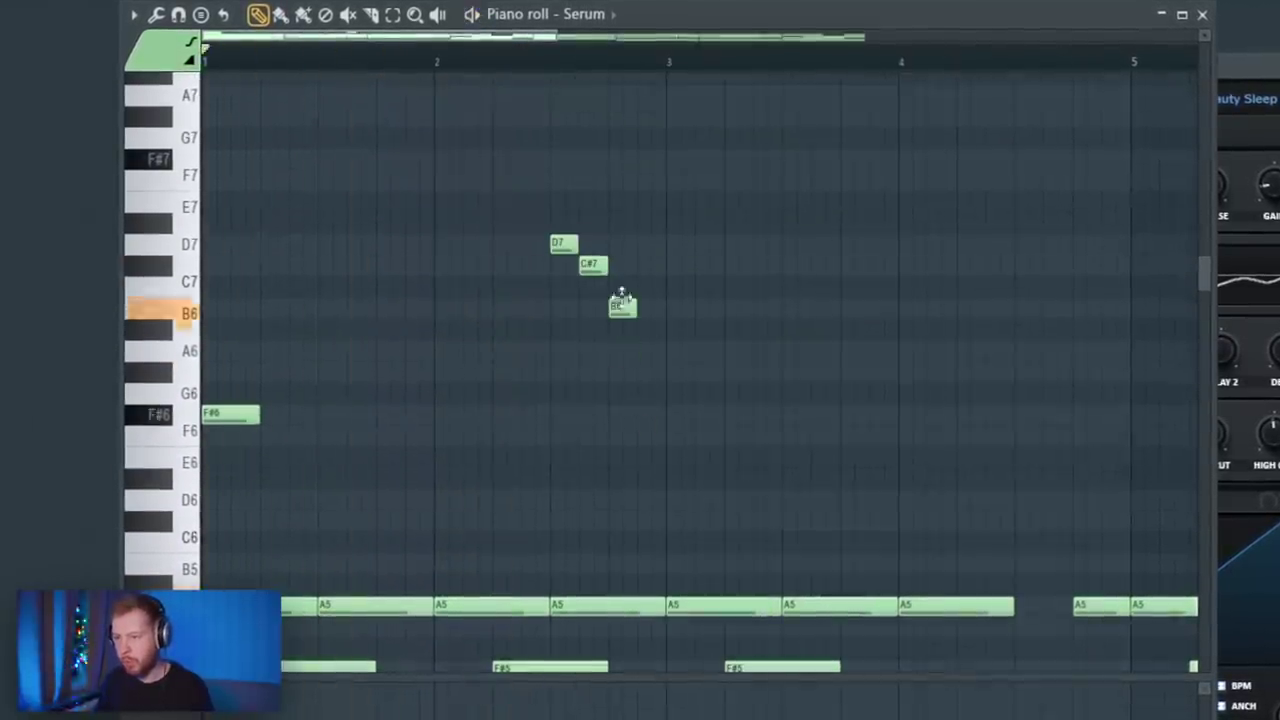
click(651, 349)
key(space)
key(space)
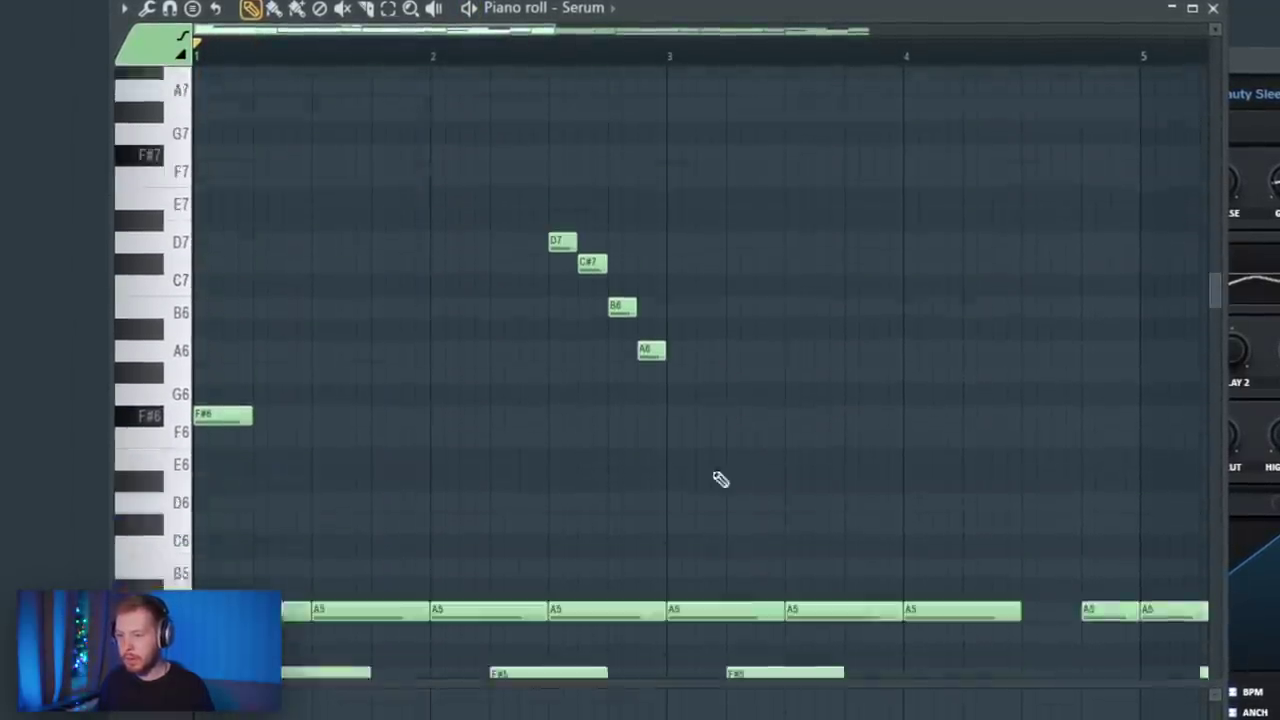
Place a half-bar C#6 at the start of bar 3 and check it during playback.
scroll(715, 470, down, 2)
click(682, 440)
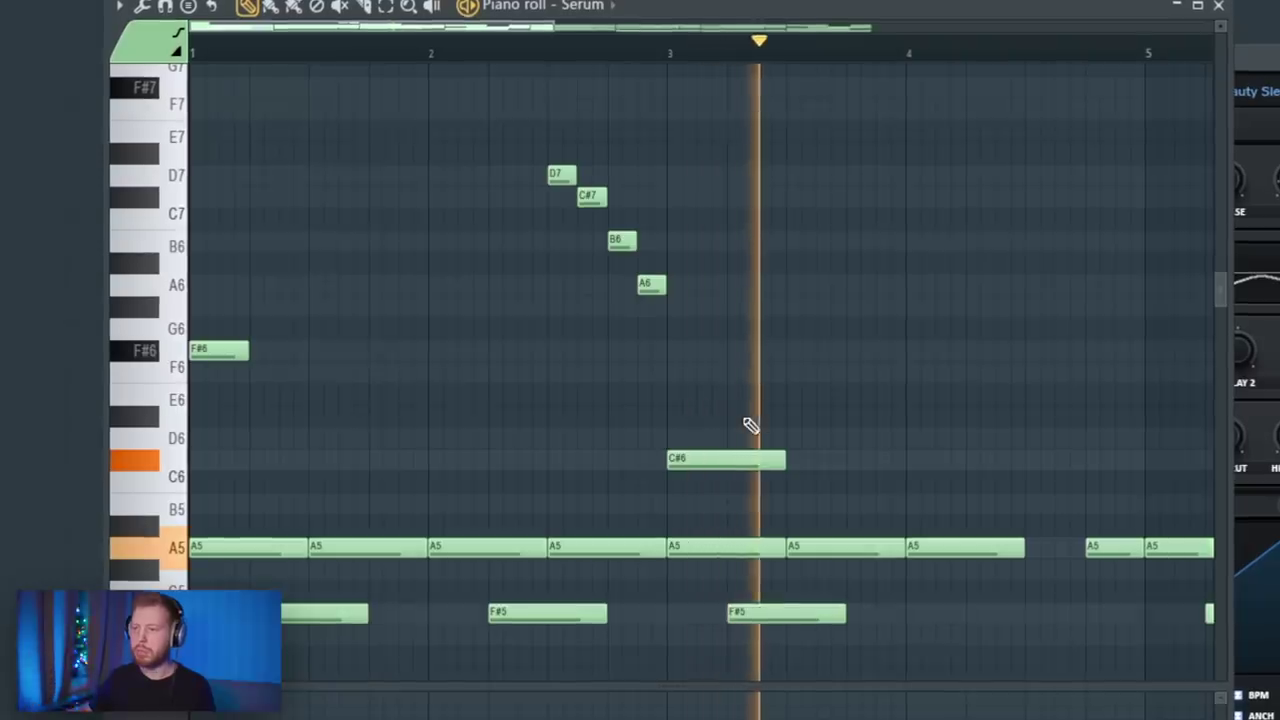
scroll(810, 436, down, 4)
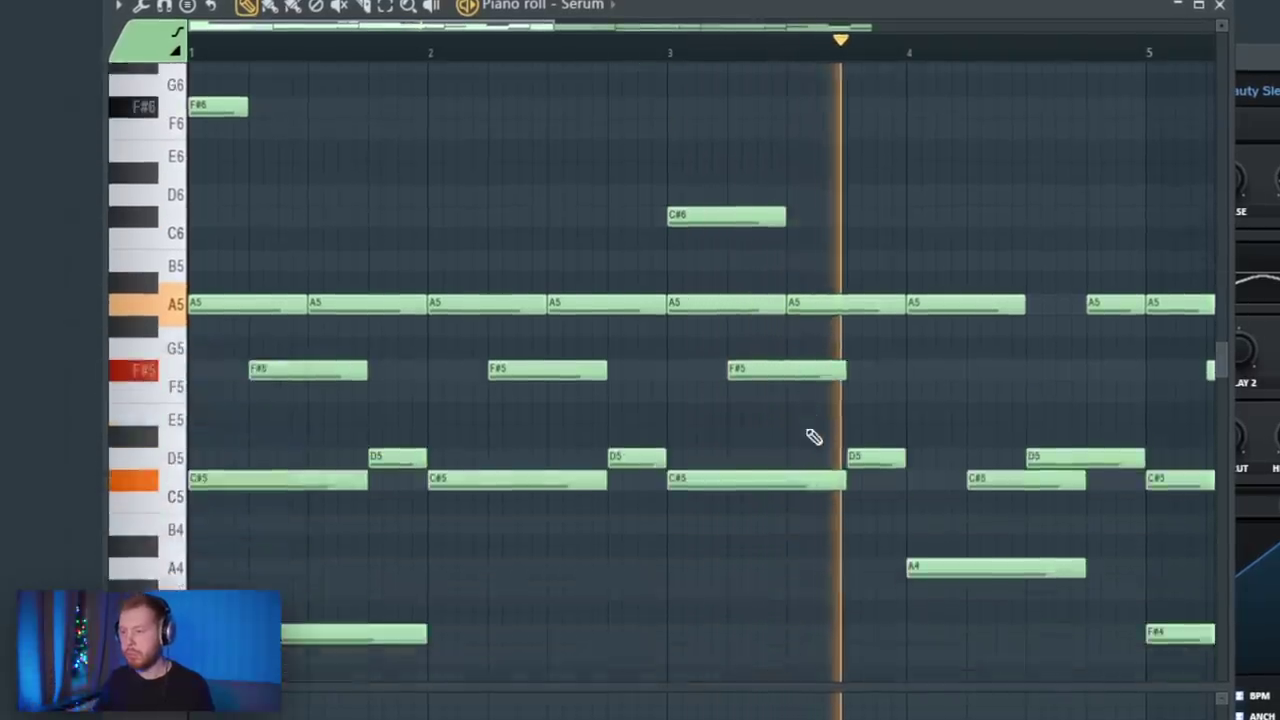
scroll(813, 436, up, 4)
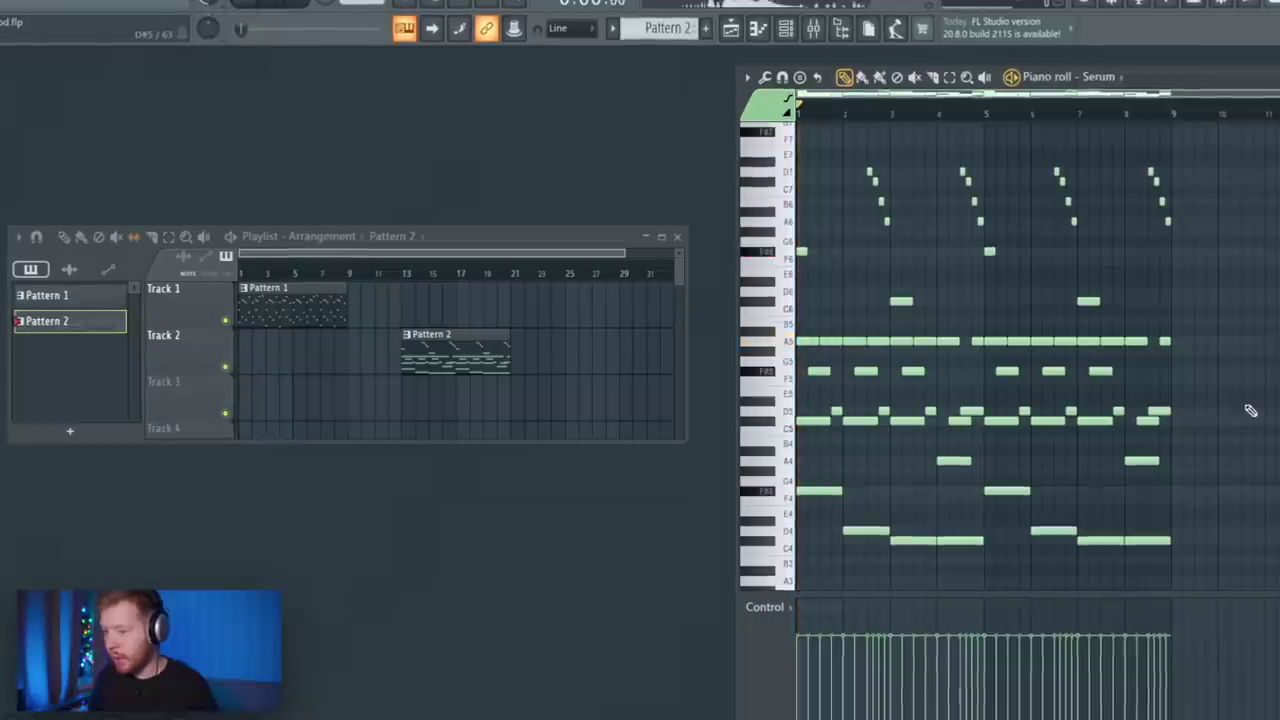
Remove the Pattern 1 clip from the playlist and strum the melody's notes using the strumizer with a reduced start time strength.
right_click(322, 309)
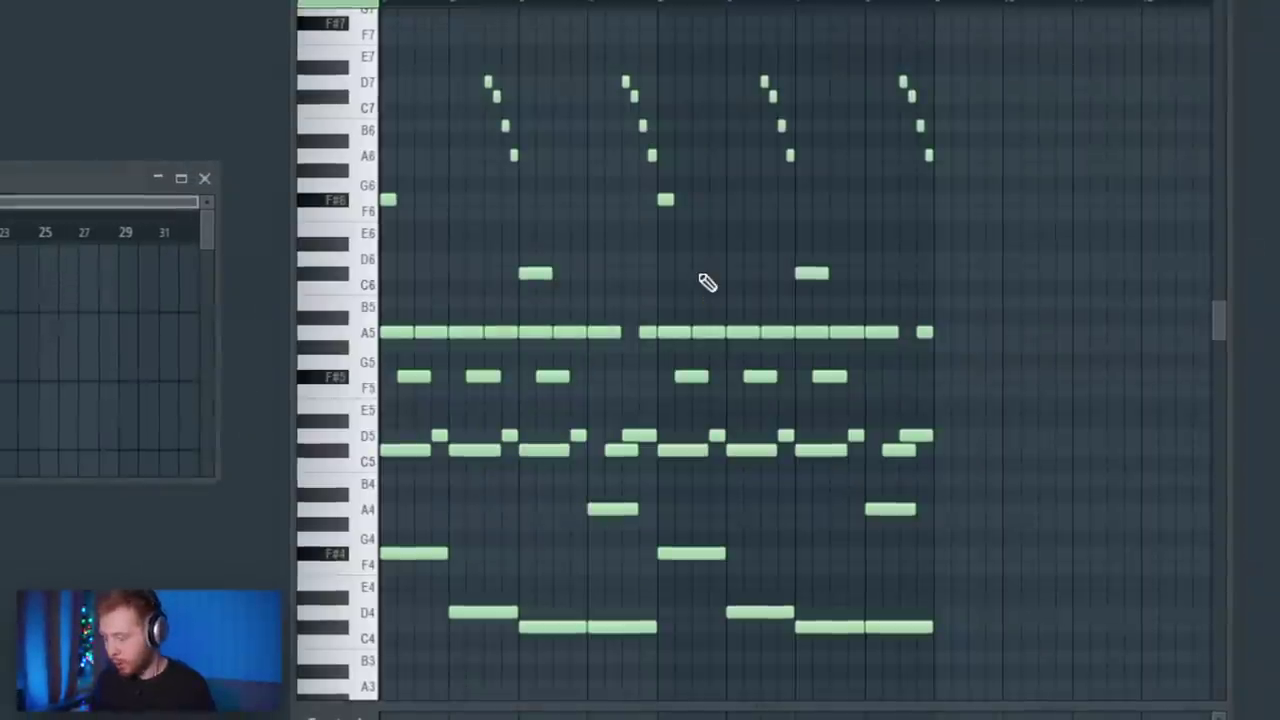
key(alt+s)
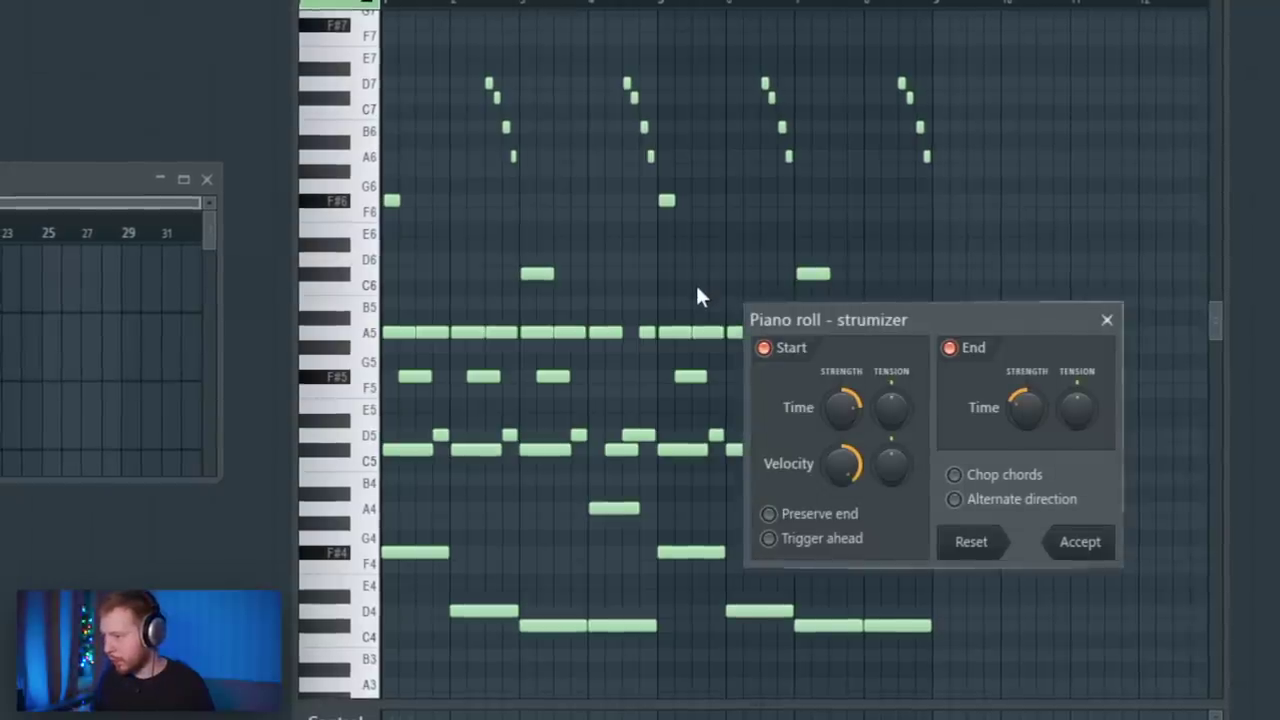
key(space)
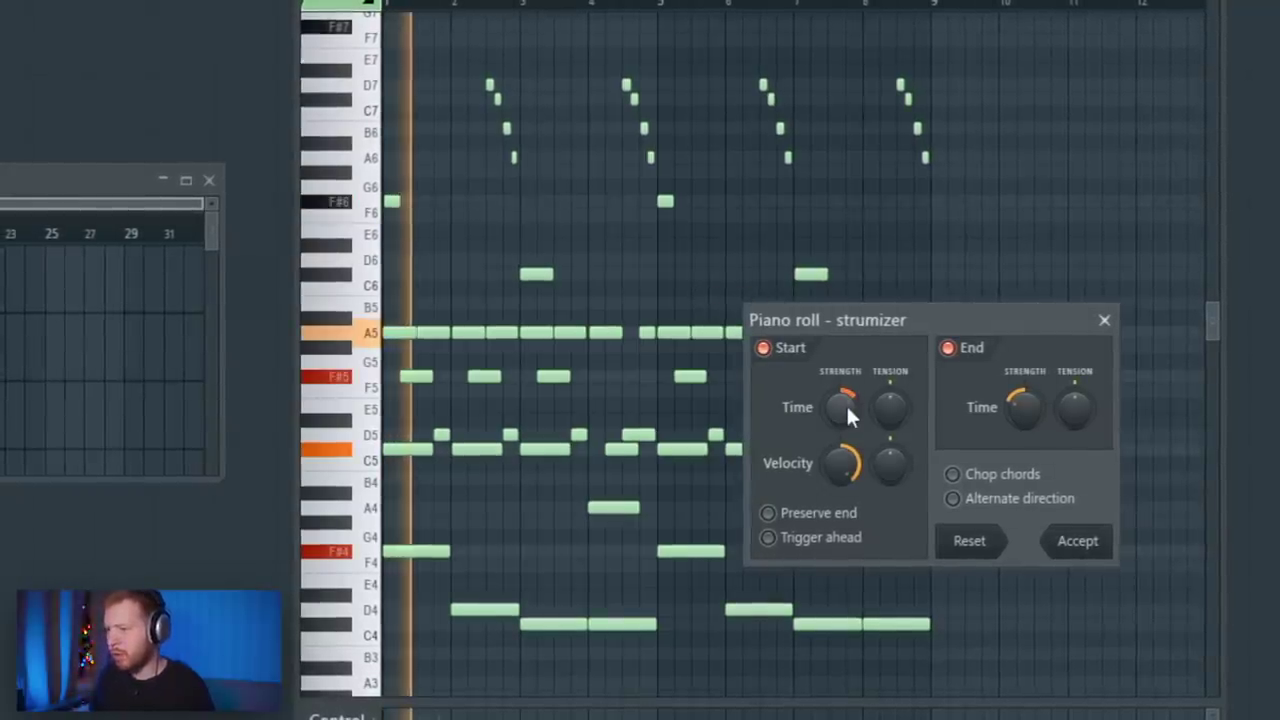
click(1075, 538)
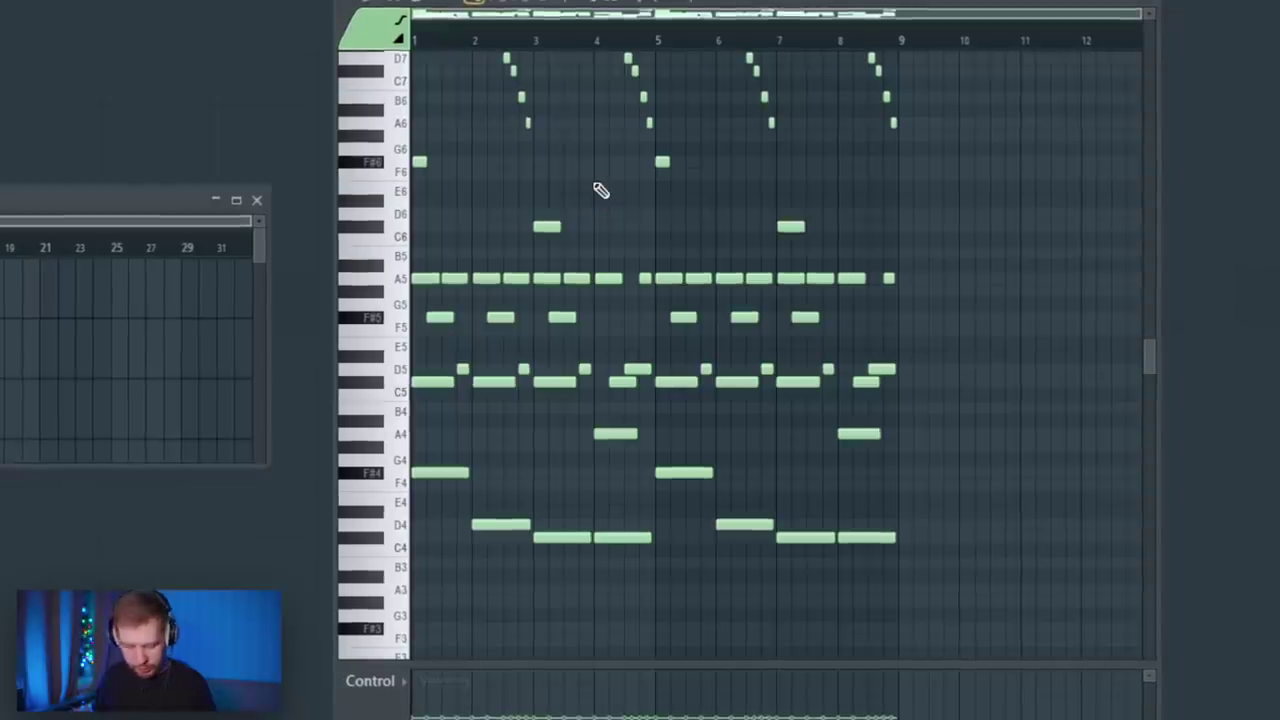
Transpose all notes of the melody up four semitones and clear the selection.
key(ctrl+a)
key(shift+Up)
key(shift+Up)
key(shift+Up)
key(shift+Up)
key(ctrl+d)
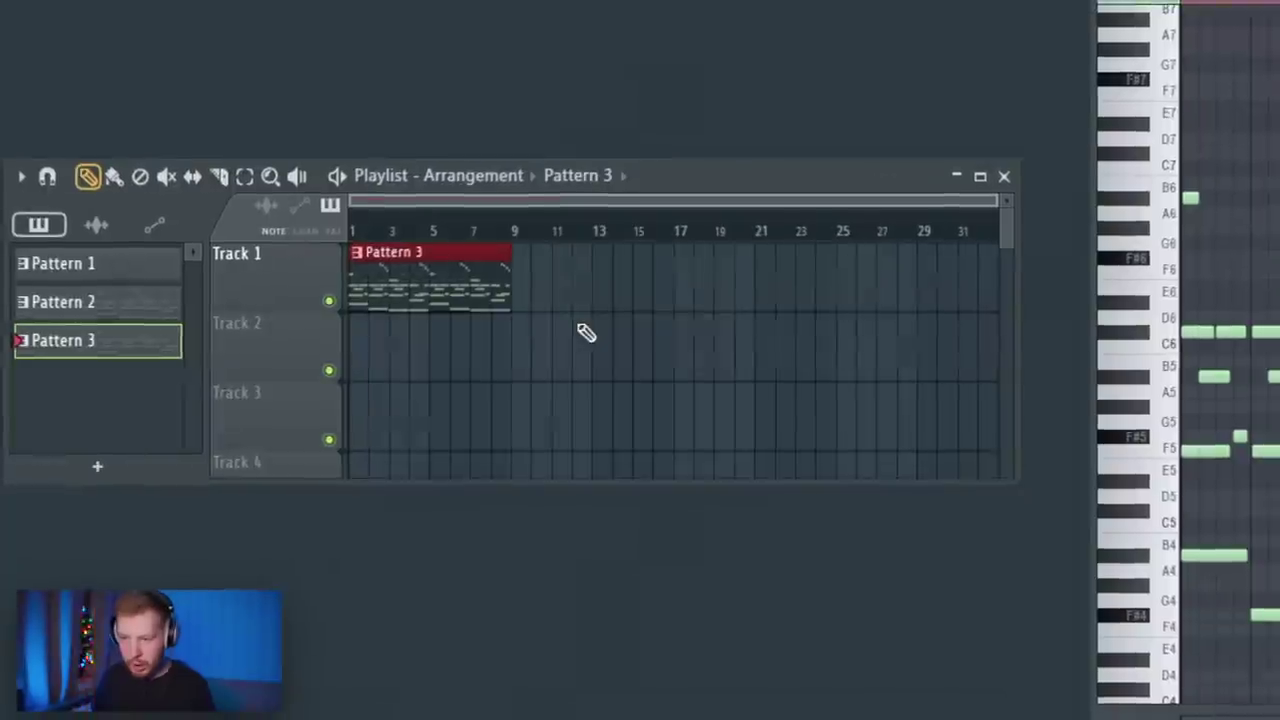
Select the eight bars of Pattern 3 in the playlist, consolidate them to audio and lower the resulting sample's pitch.
drag(523, 229, 200, 234)
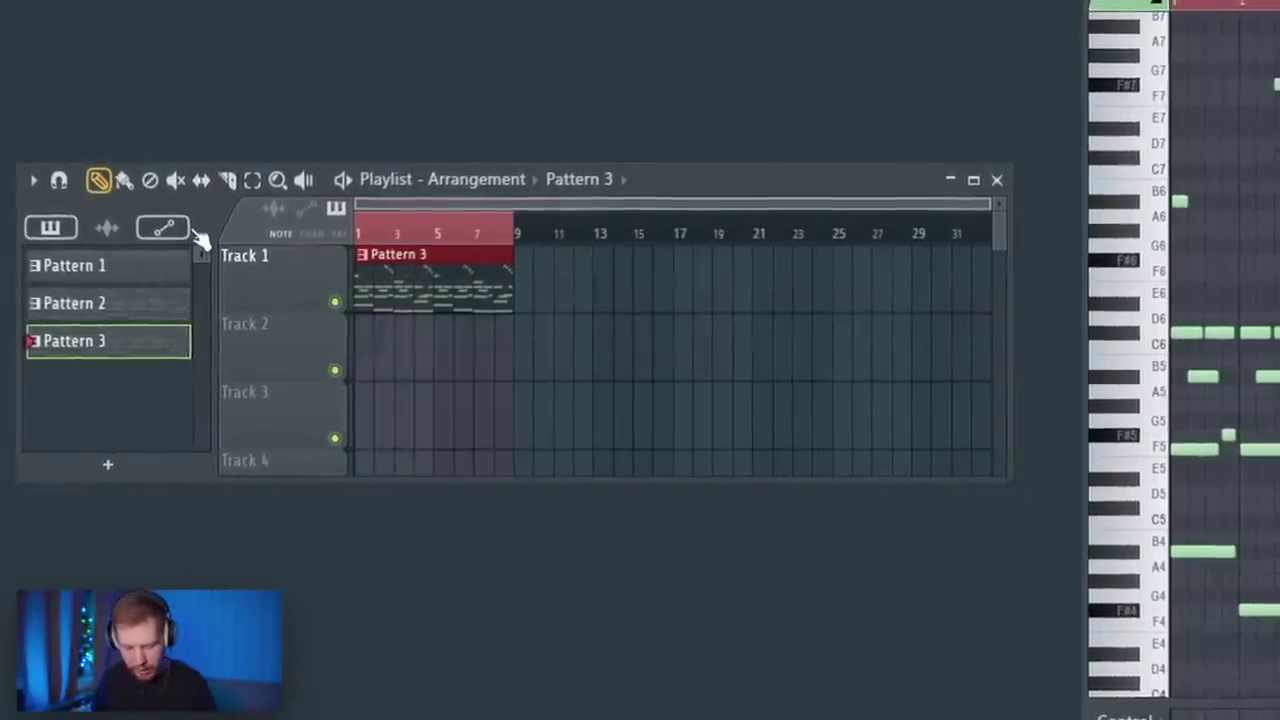
key(ctrl+alt+c)
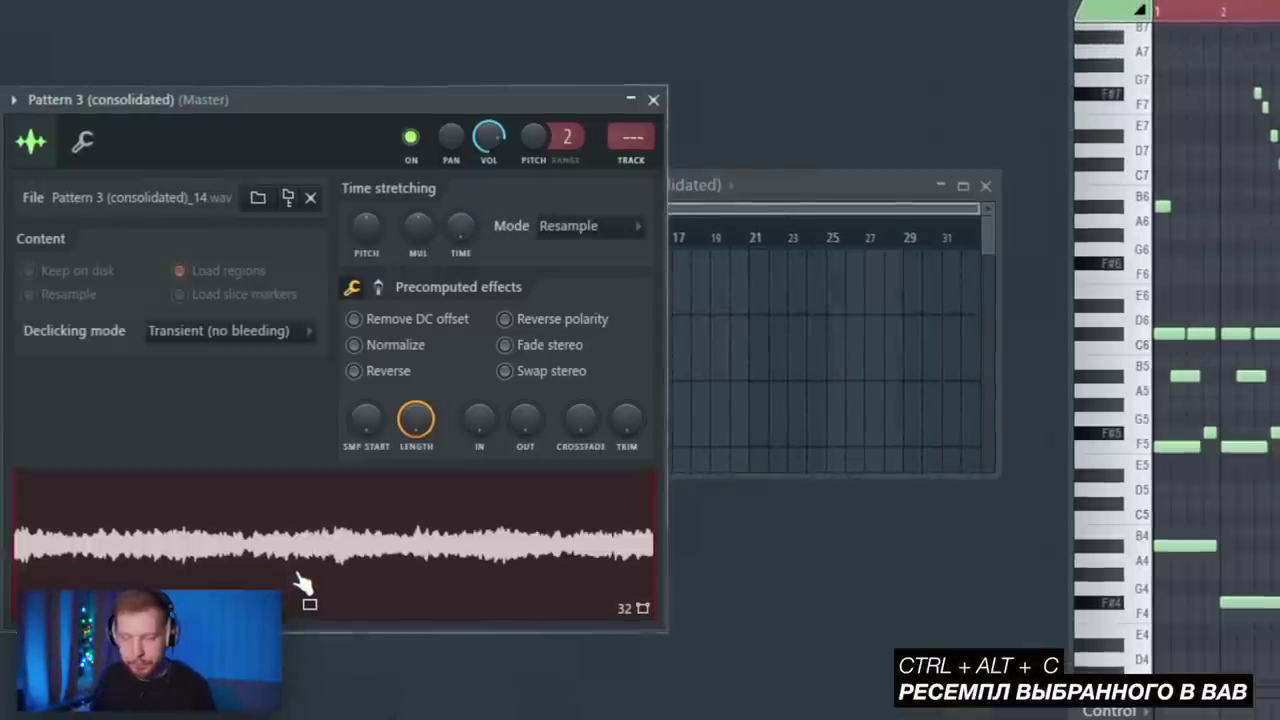
drag(366, 226, 366, 247)
Delete the muted Pattern 3 clip from Track 2 and consolidate the audio clip on Track 1 again.
right_click(776, 352)
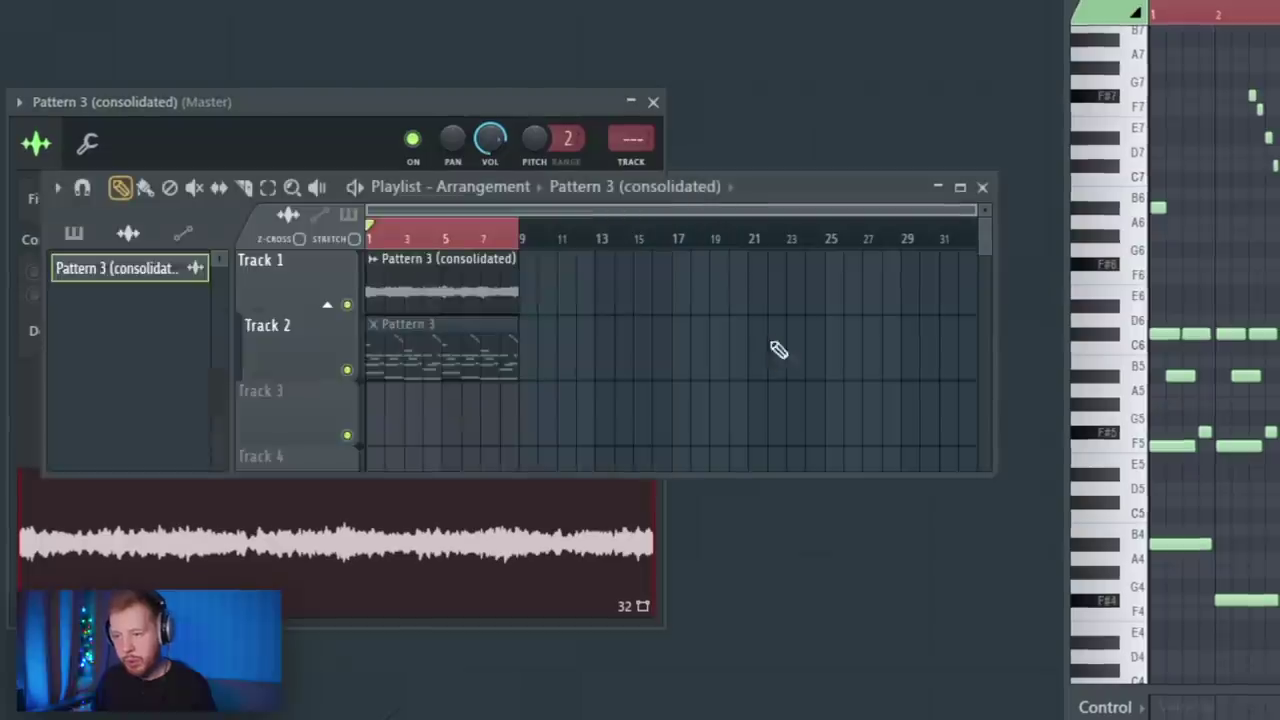
key(space)
right_click(403, 372)
scroll(374, 340, up, 3)
scroll(374, 330, down, 2)
key(space)
click(378, 261)
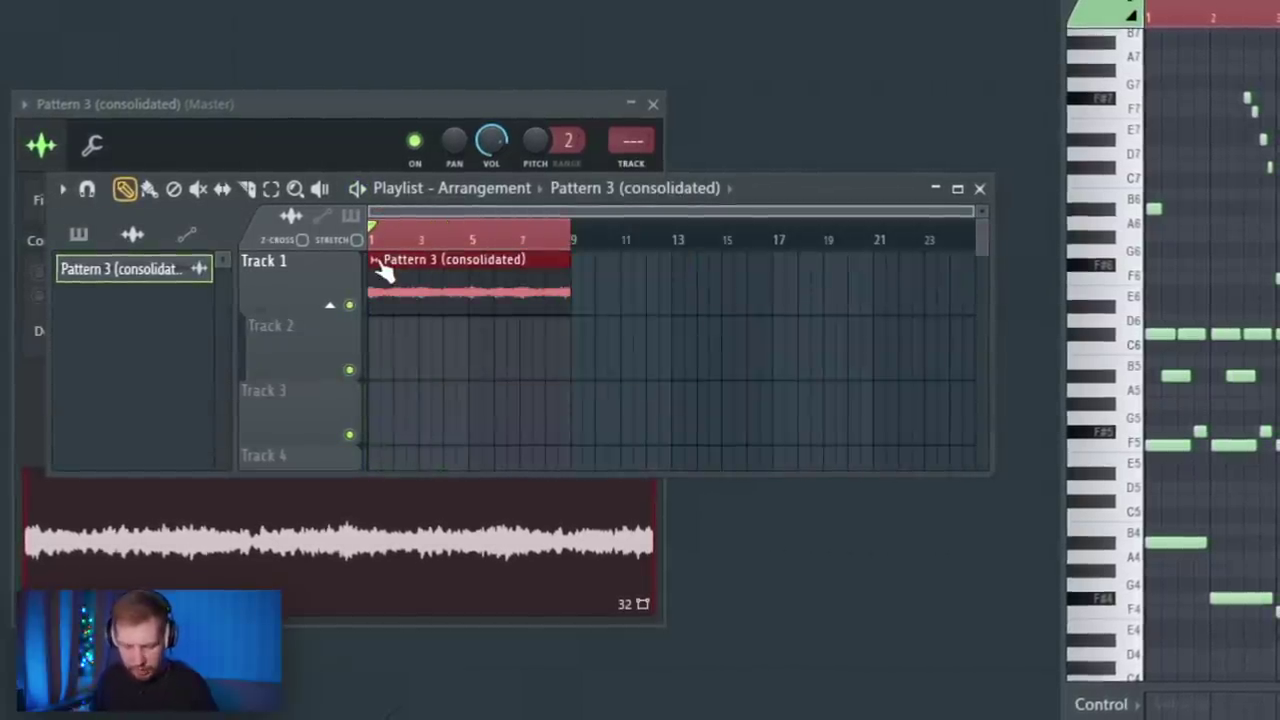
key(ctrl+alt+c)
Open the newly consolidated audio in a Fruity Slicer channel and slice it by beat.
right_click(332, 552)
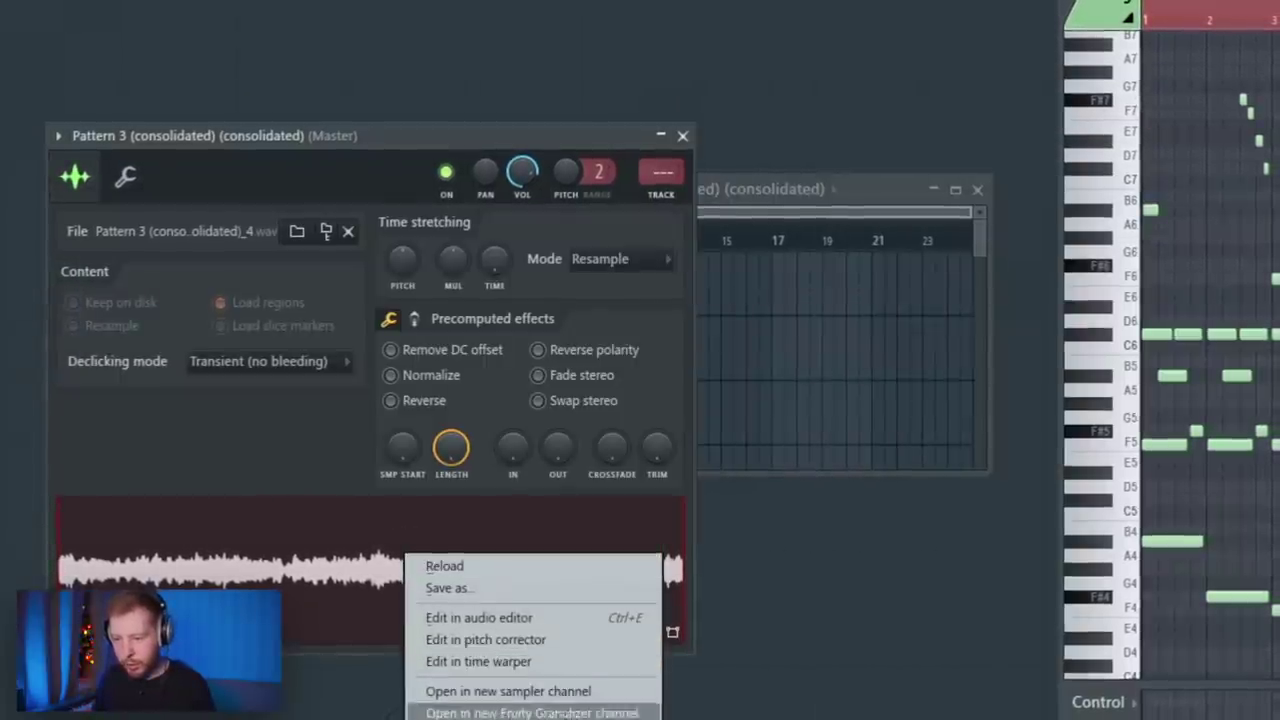
key(Escape)
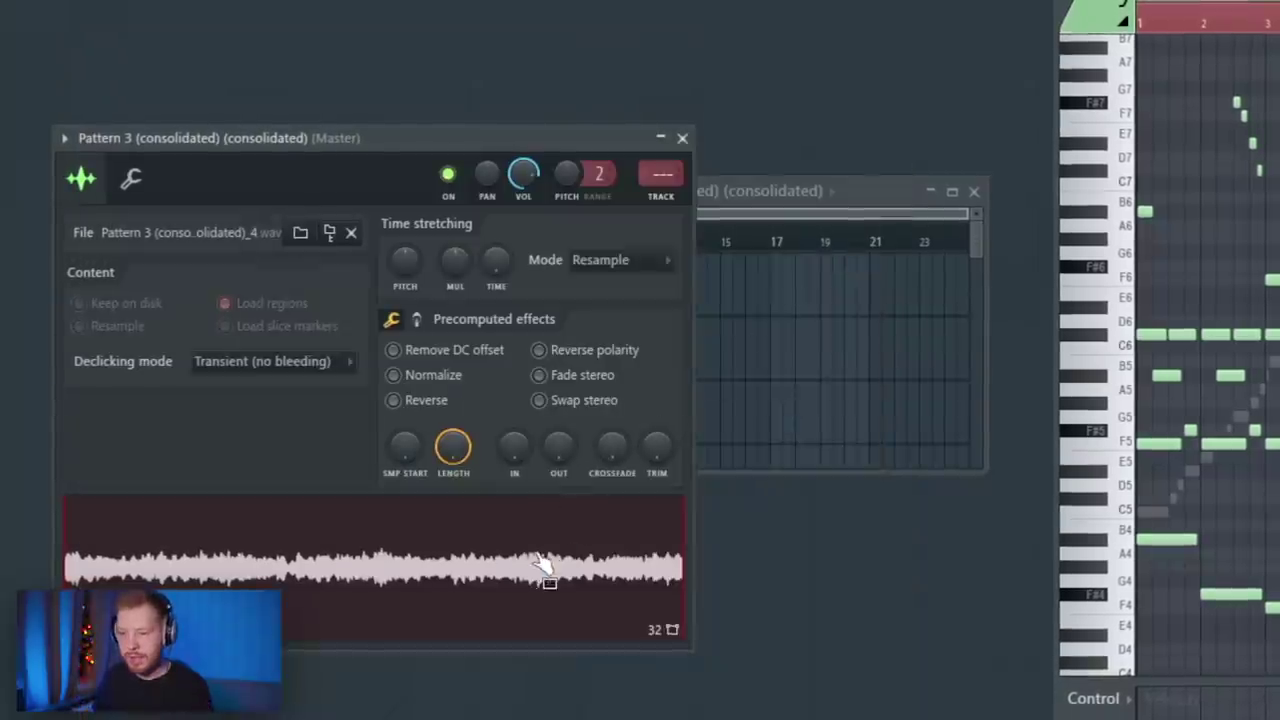
right_click(543, 563)
click(484, 239)
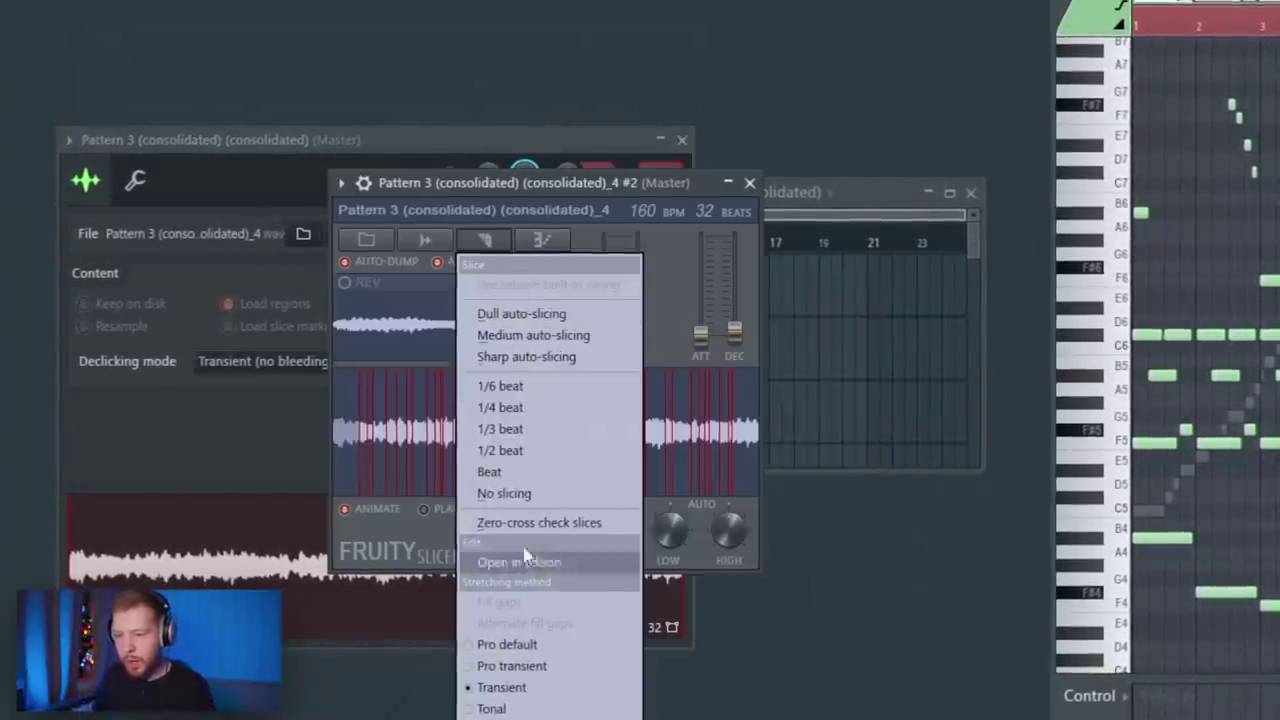
click(522, 473)
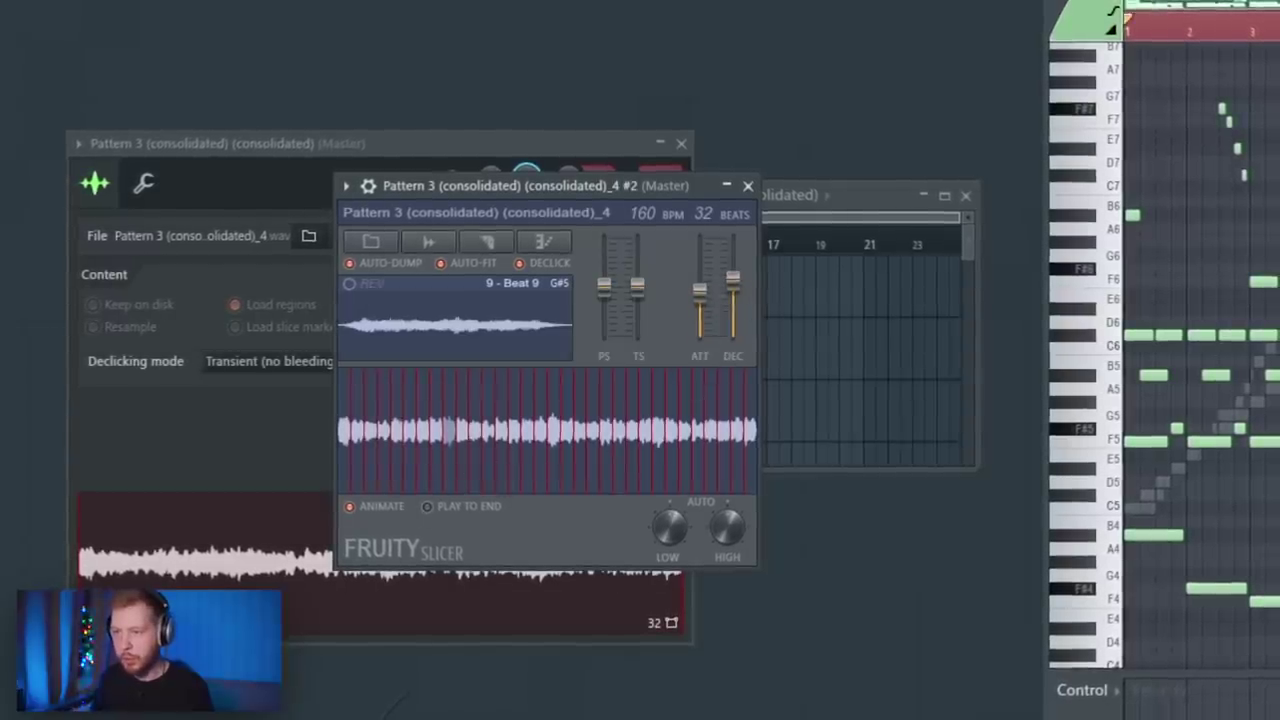
Delete the consolidated audio clip's channel from the channel rack, keeping the slicer channel.
key(F6)
right_click(536, 226)
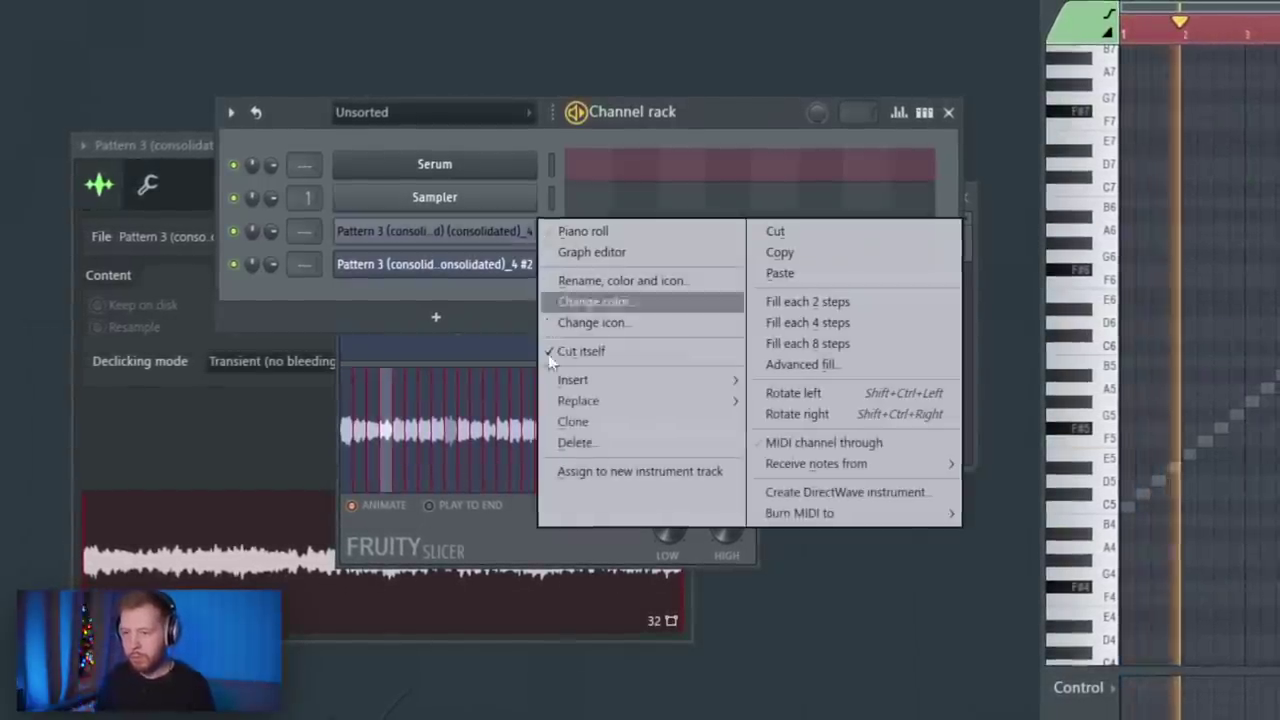
click(574, 443)
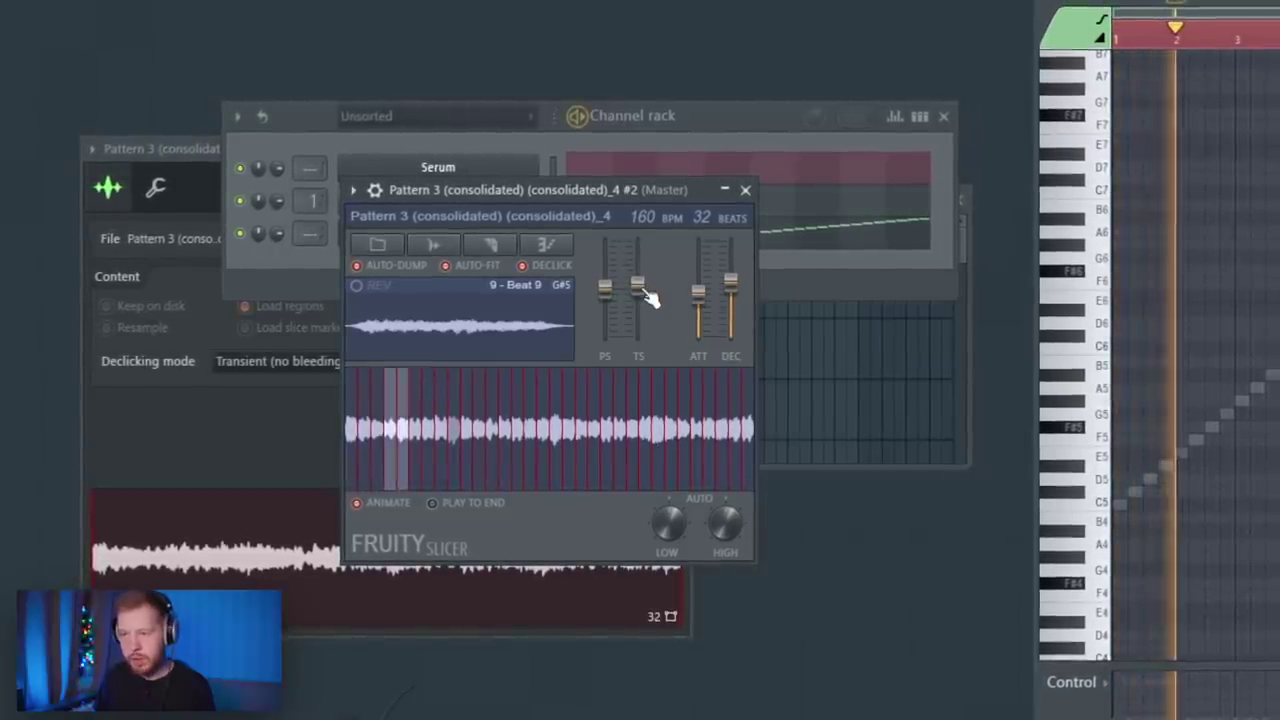
Load RC-20 Retro Color on mixer insert 2 with the Vinyl 1 preset.
key(F9)
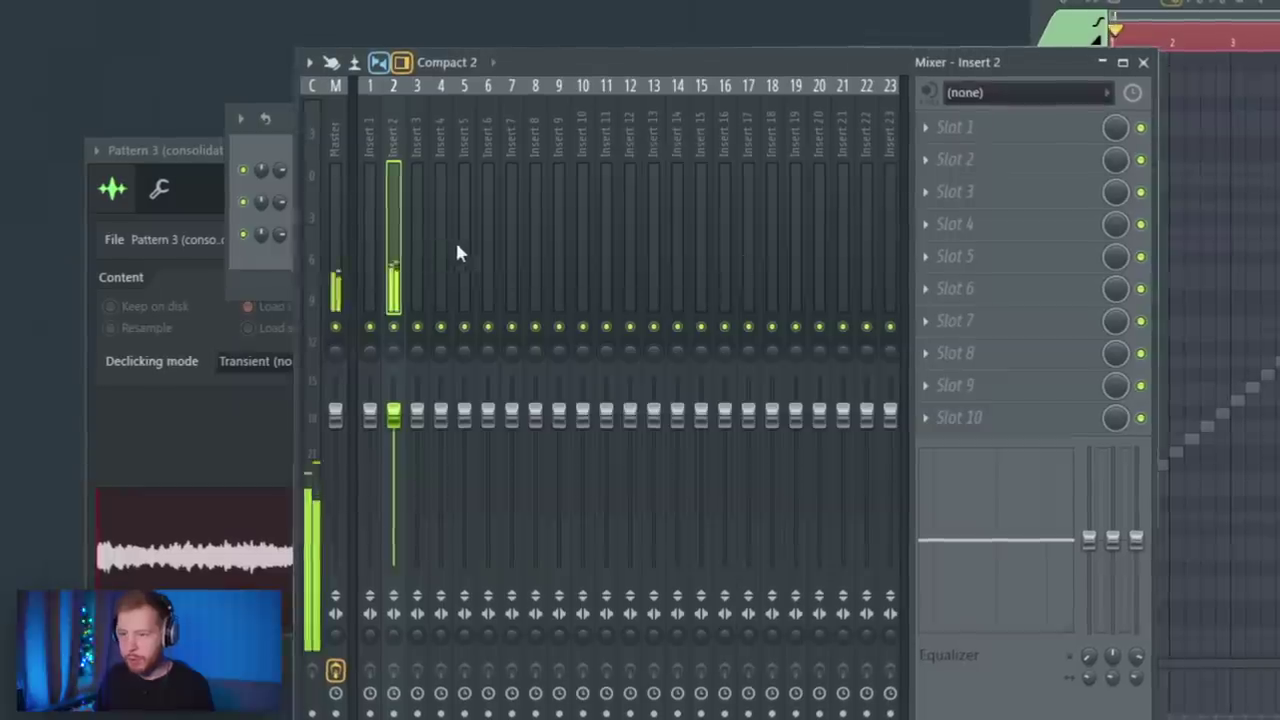
click(964, 138)
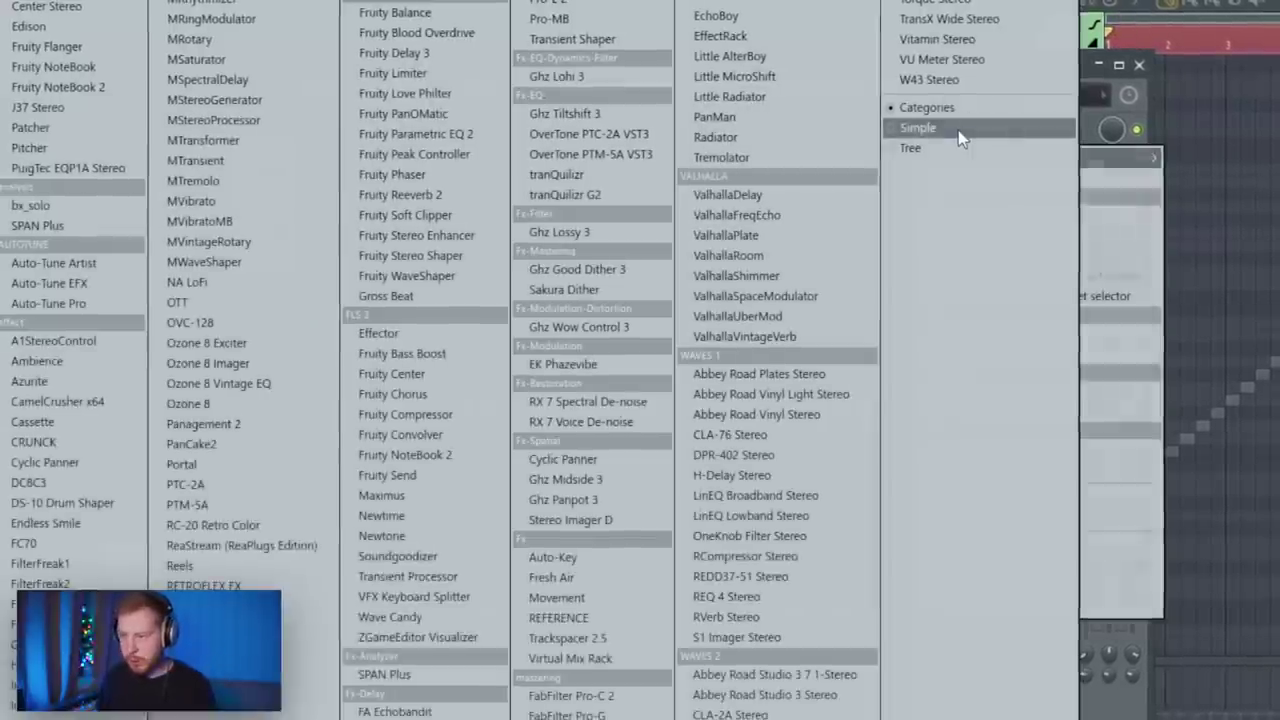
click(215, 524)
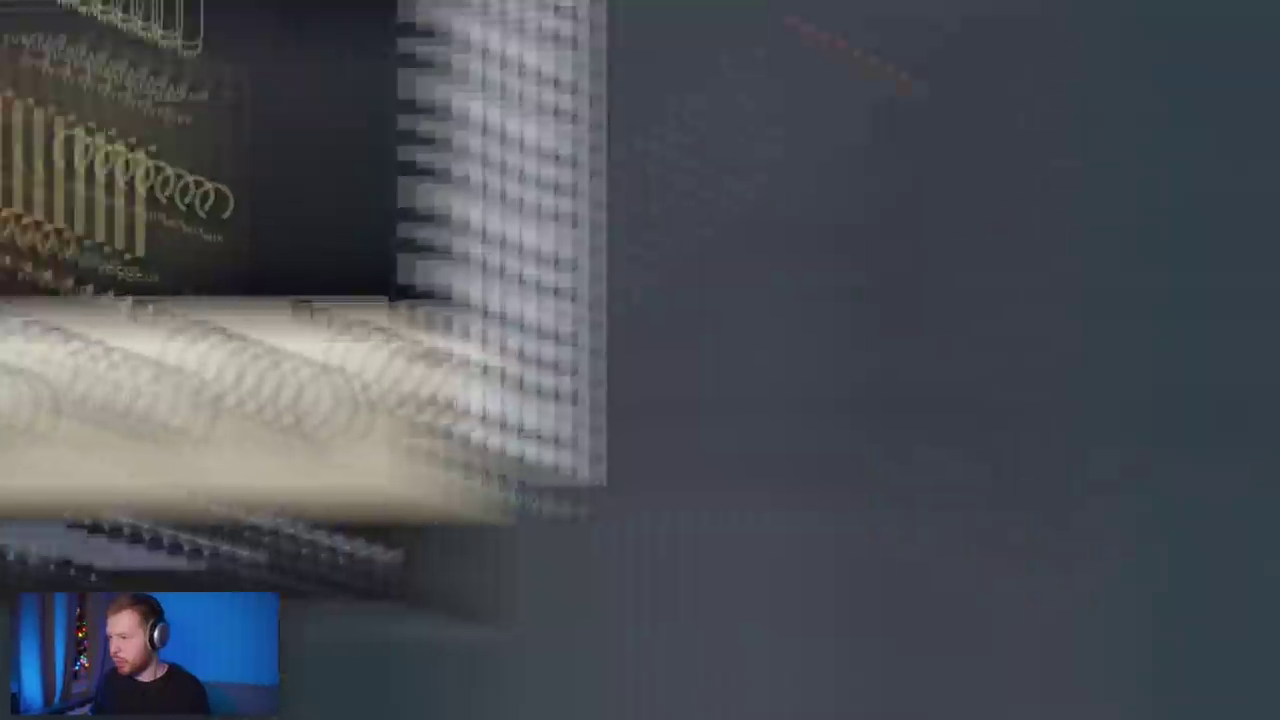
alt+scroll(607, 224, up, 5)
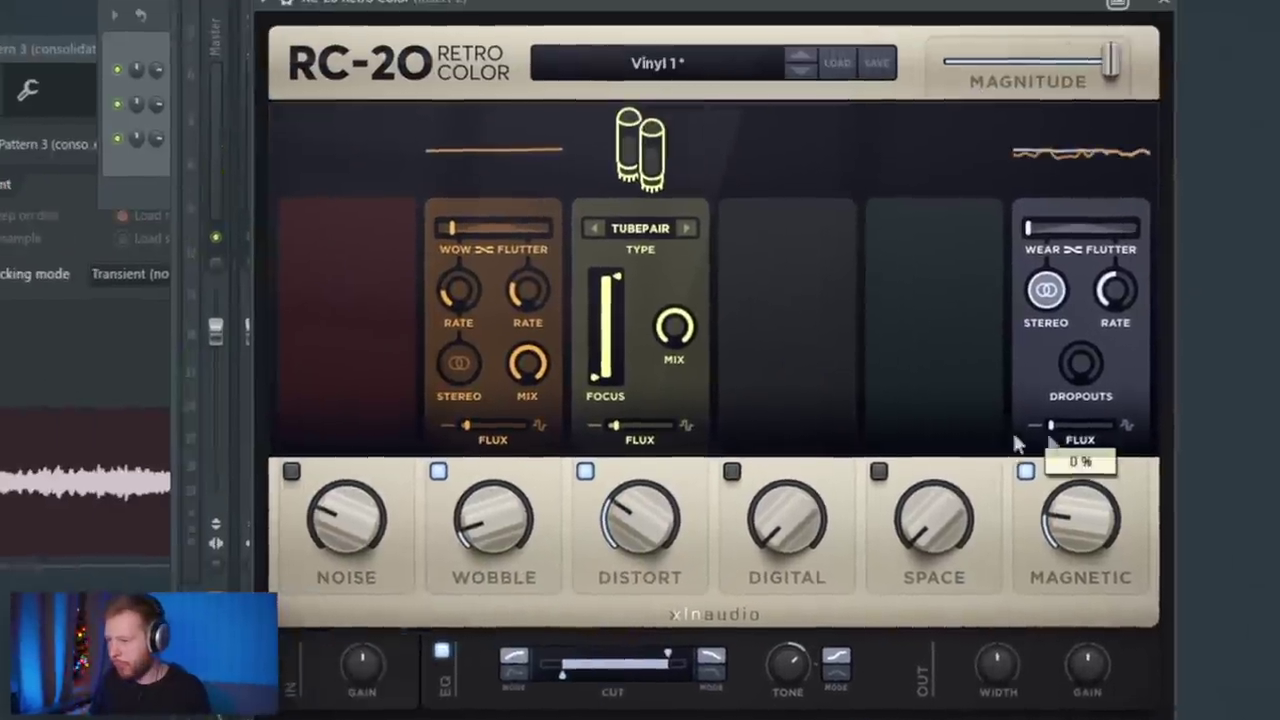
Raise RC-20's Magnetic flux to maximum, adjust Wobble, Distort and their flux during playback, and enable Space.
drag(1030, 425, 1105, 425)
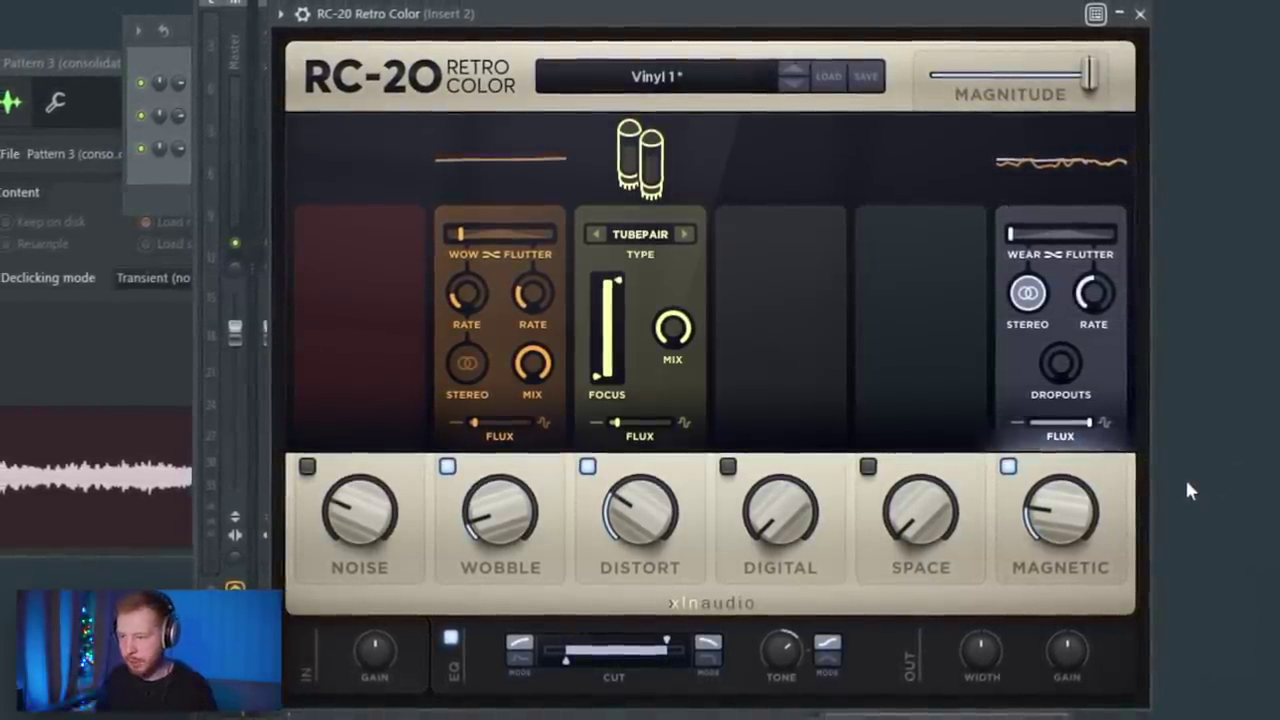
key(space)
drag(638, 540, 684, 545)
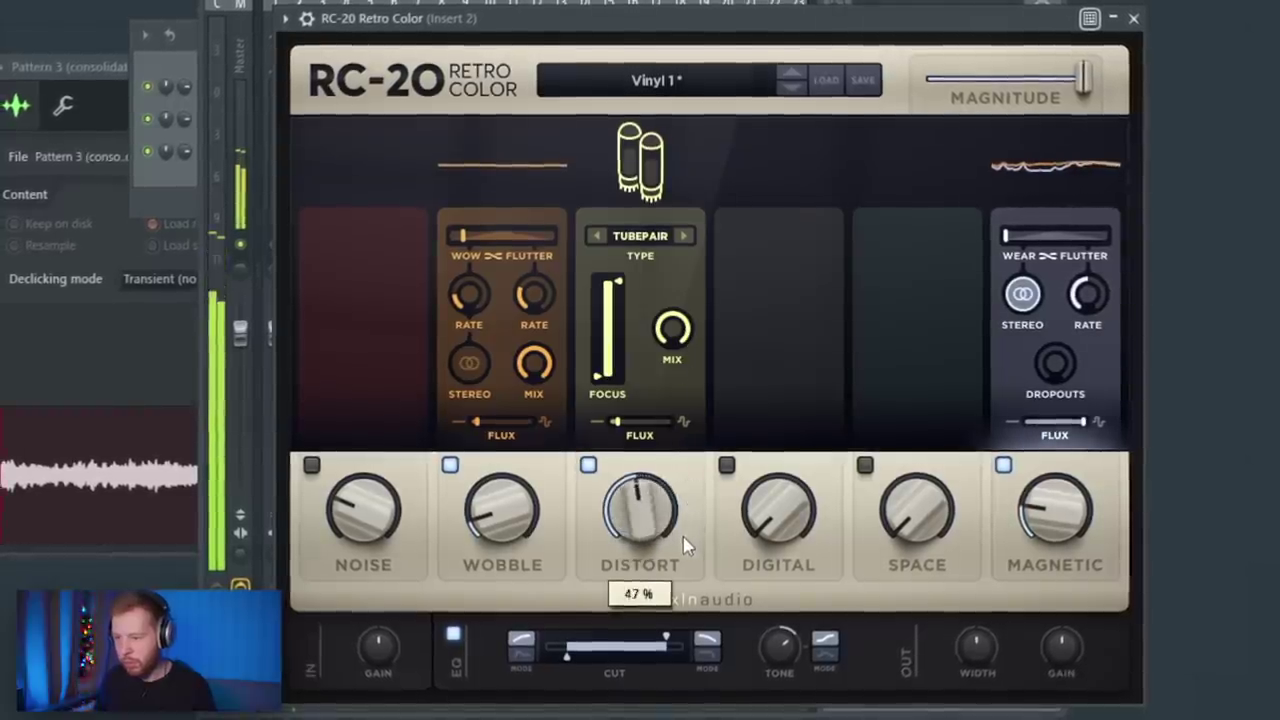
drag(640, 452, 634, 563)
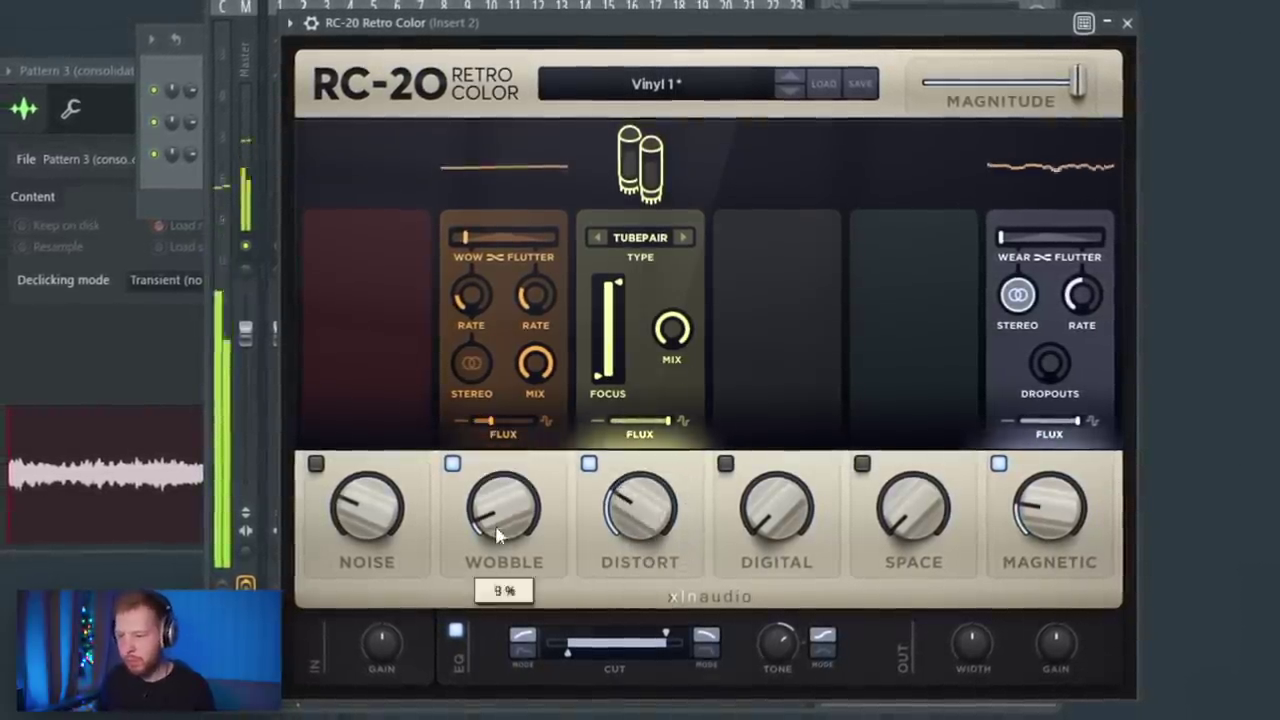
drag(912, 505, 934, 256)
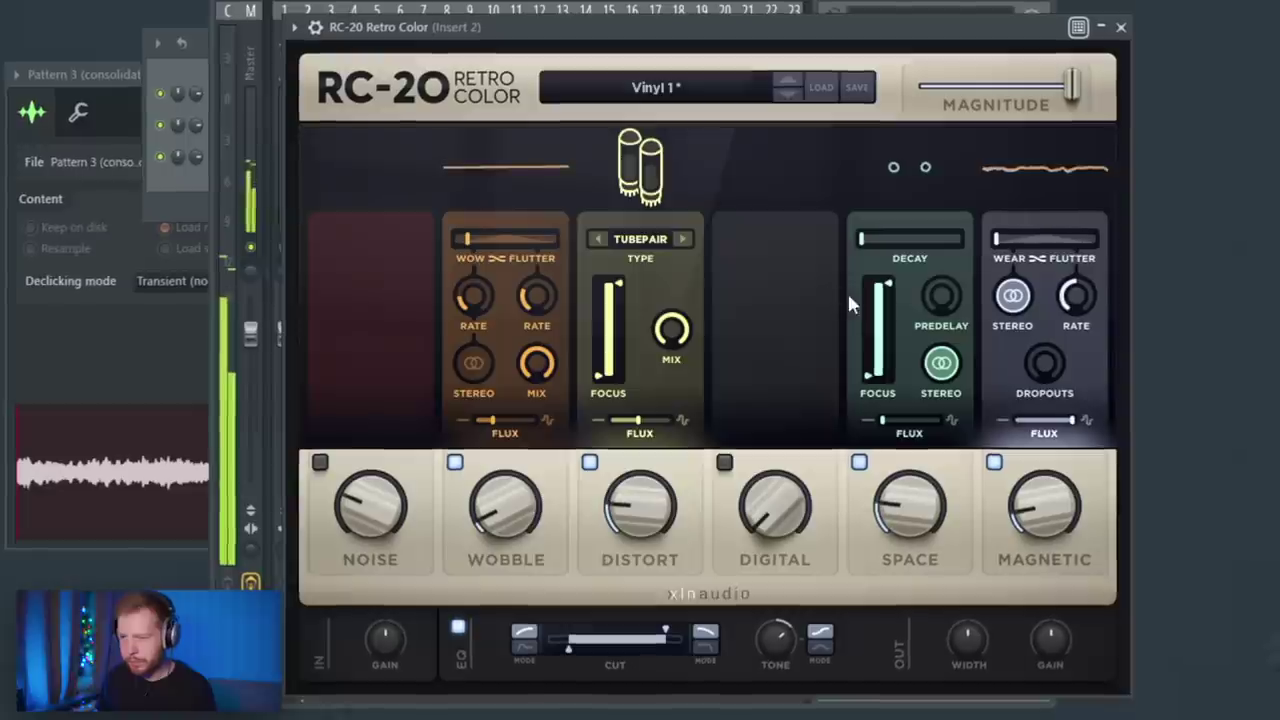
Close RC-20 and add HalfTime with a 1/4 loop and FabFilter Pro-Q 3 to mixer insert 2.
click(1115, 31)
click(866, 88)
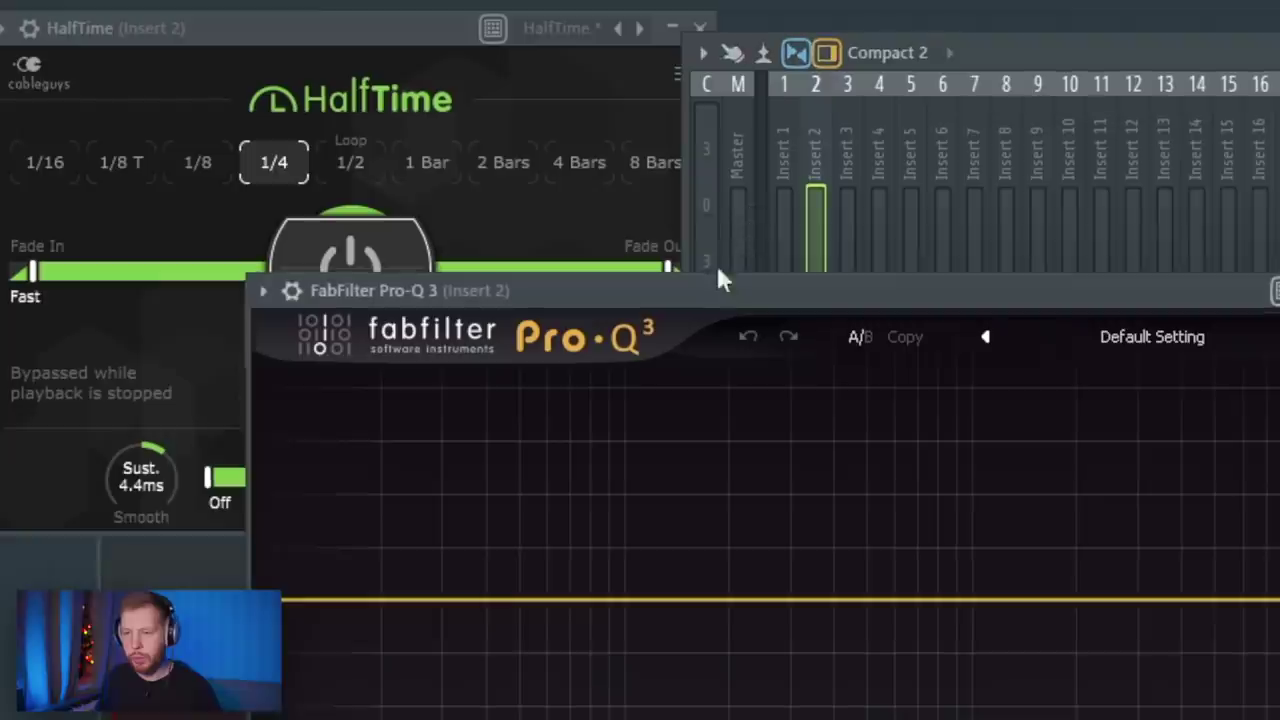
drag(720, 286, 854, 170)
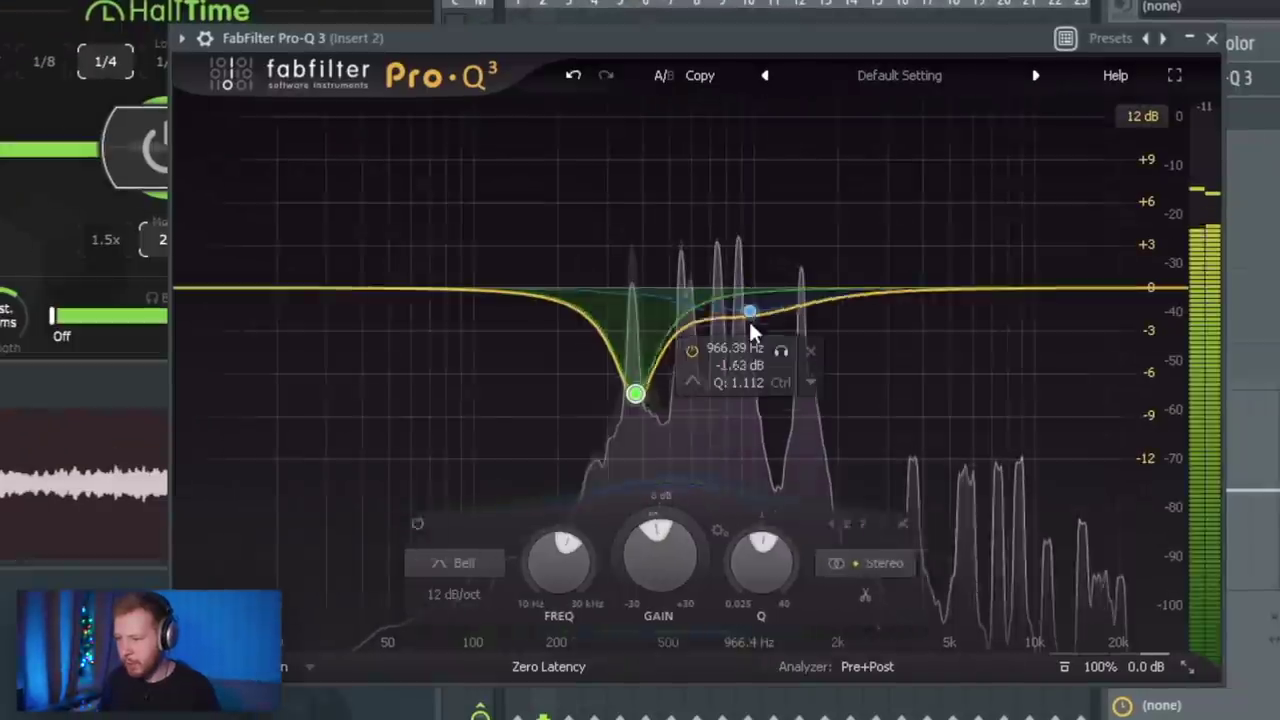
Shape Pro-Q 3 with low and high cuts, a shallow dip near 500 Hz and a cut of about 9.5 dB at 1.2 kHz.
drag(749, 297, 778, 424)
scroll(778, 424, down, 4)
scroll(636, 395, down, 4)
drag(636, 395, 667, 334)
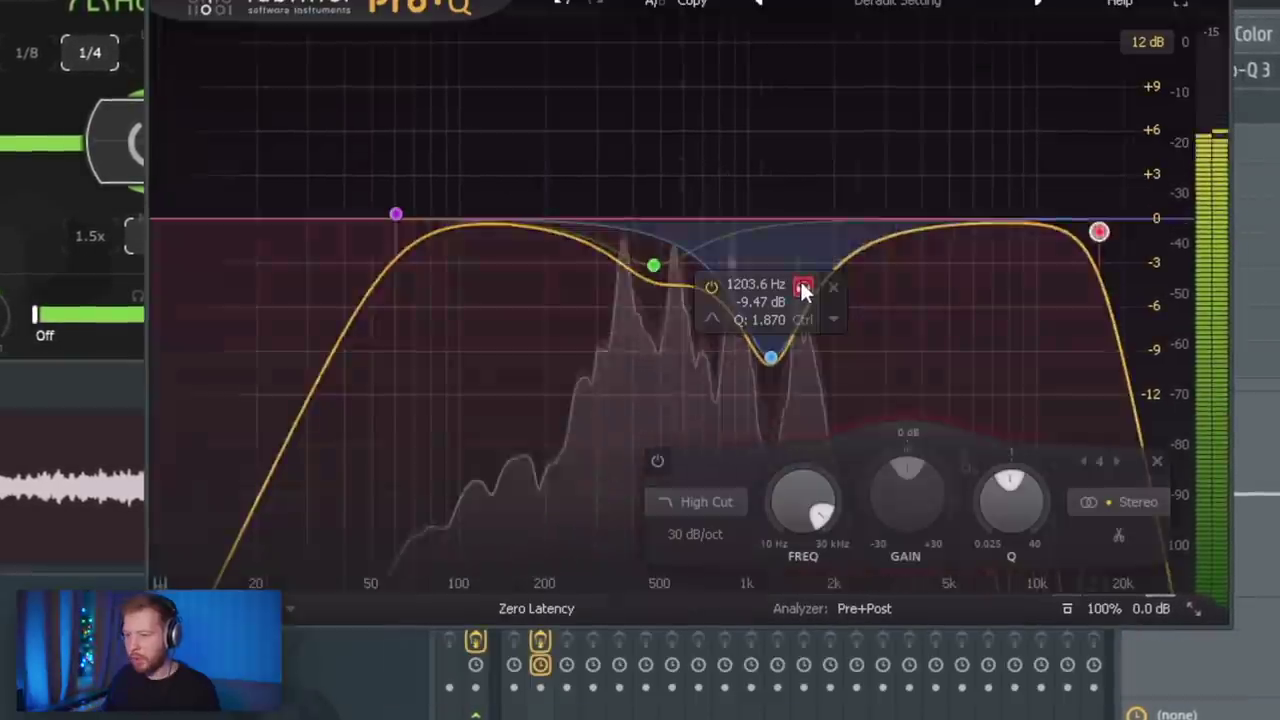
click(806, 286)
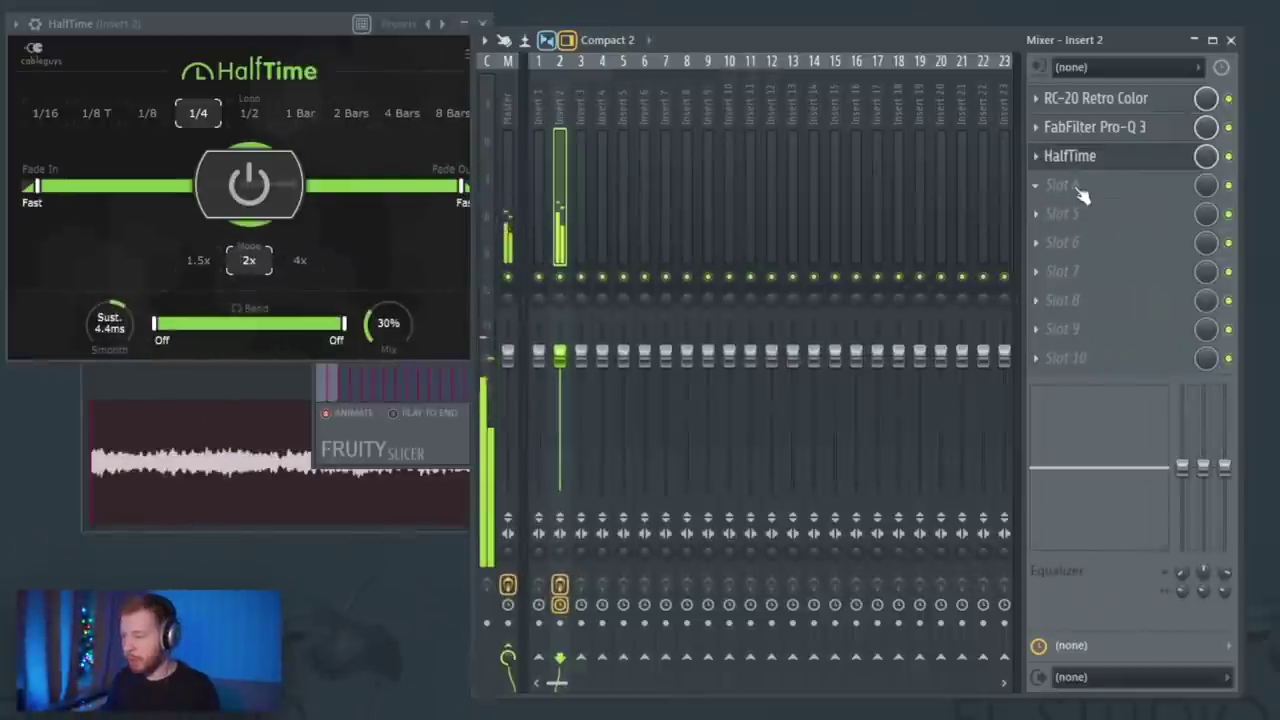
Load FabFilter Saturn 2 in slot 4 of mixer insert 2 and split it into two bands around 1.8 kHz.
click(1080, 188)
mouse_move(1085, 207)
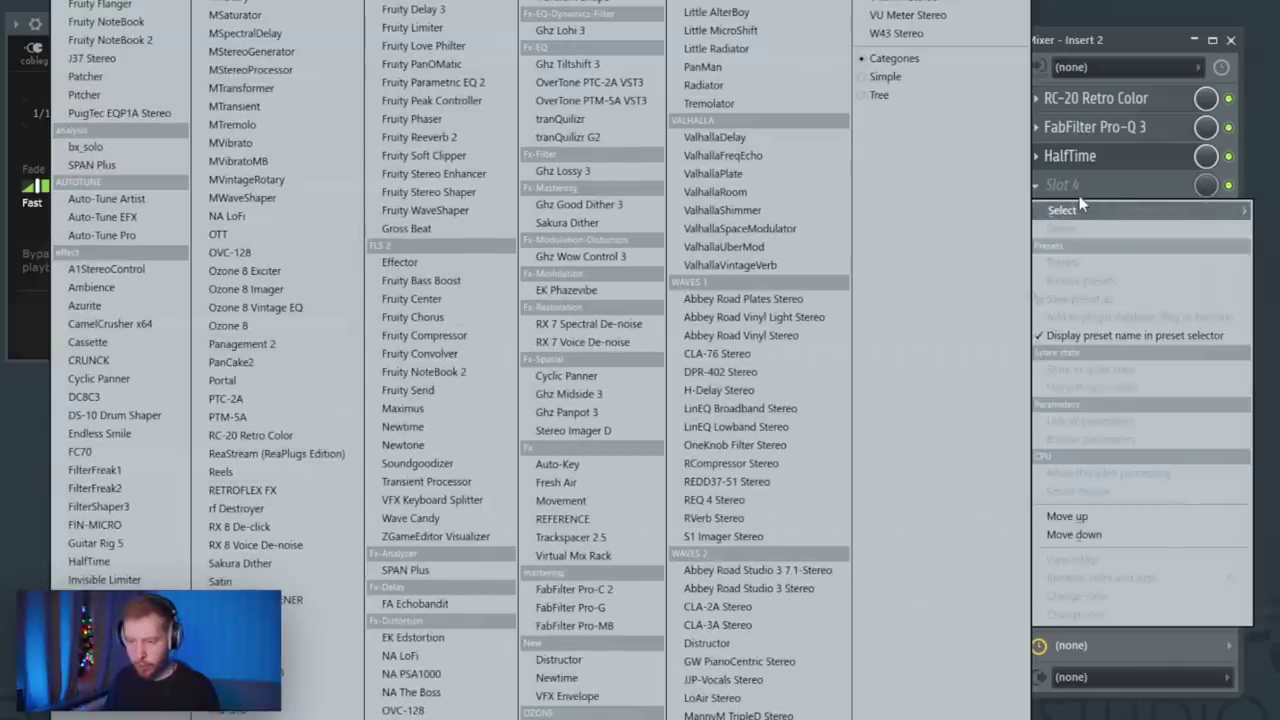
click(502, 1)
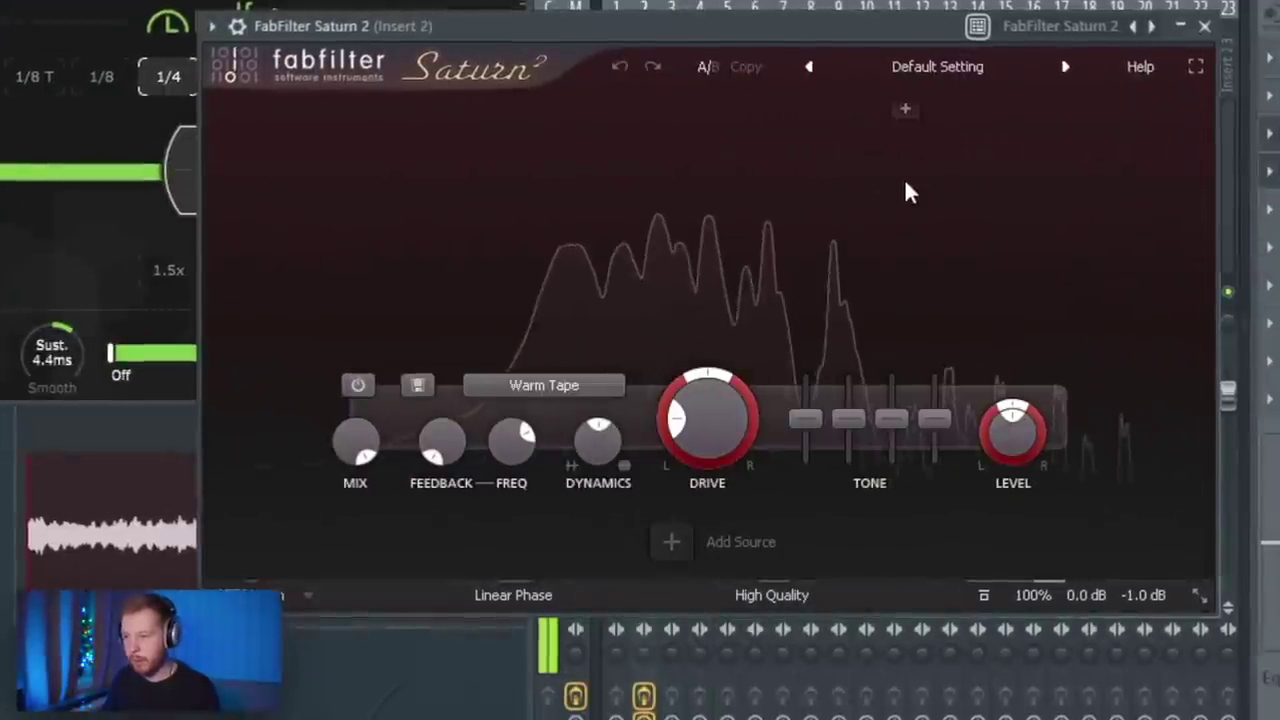
click(891, 125)
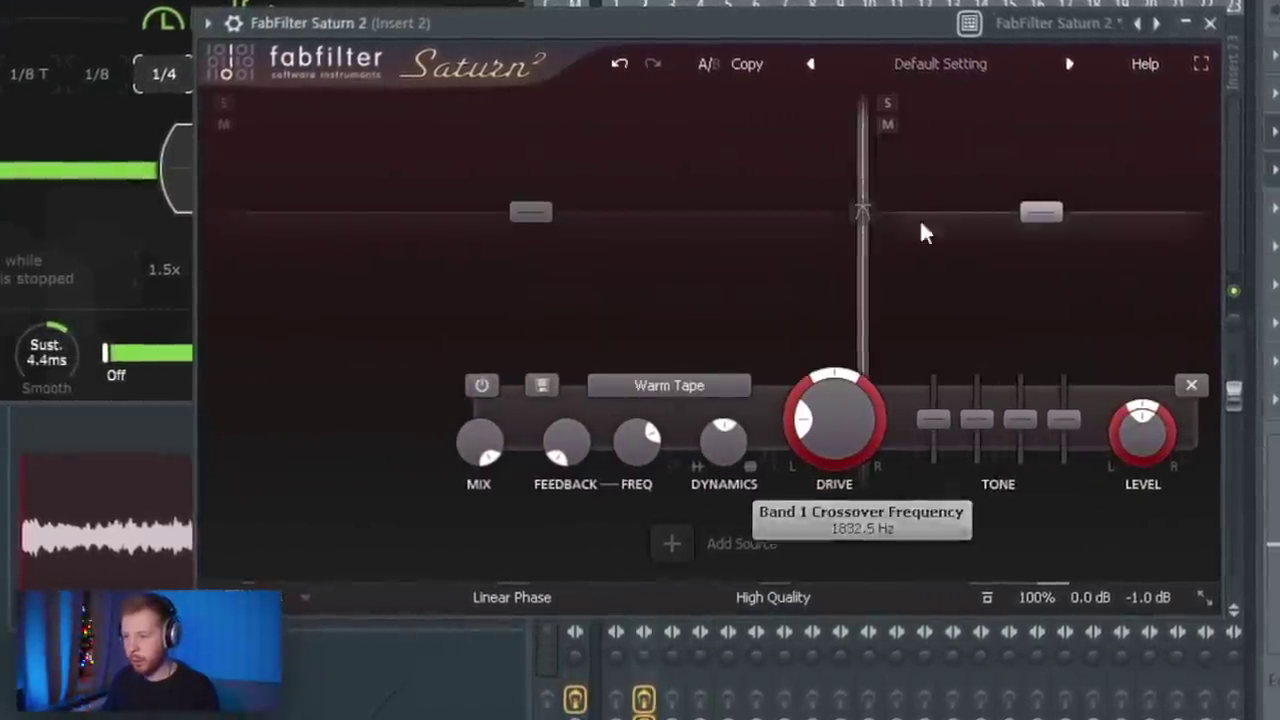
Set Saturn 2's upper band to Clean Tube and adjust its mix and drive.
click(668, 385)
mouse_move(700, 416)
click(840, 444)
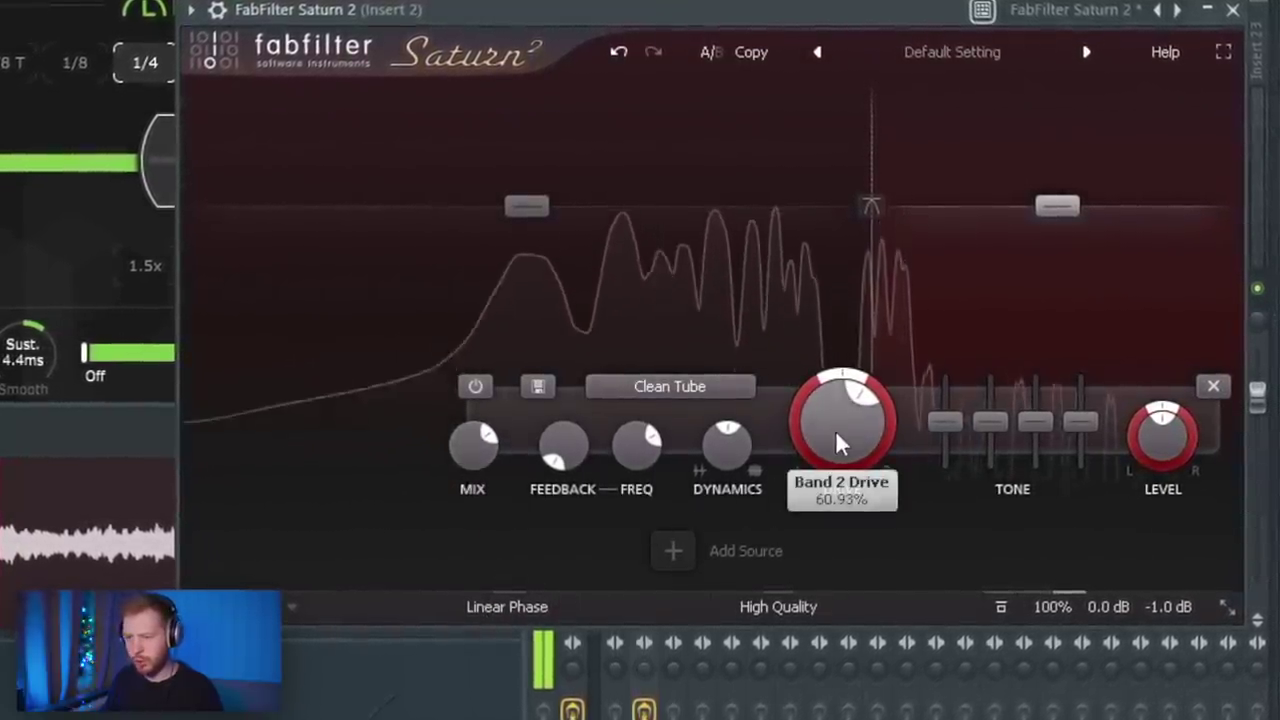
drag(835, 429, 845, 463)
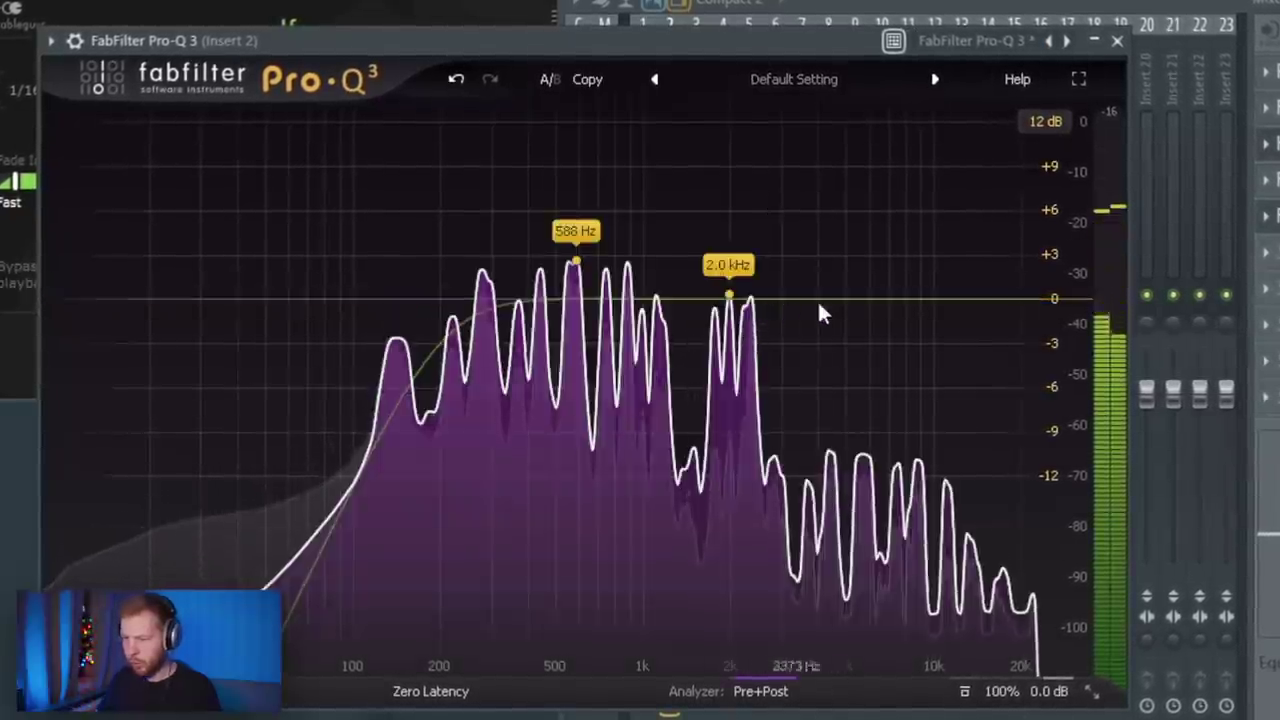
Add a second Pro-Q 3 band near 64 Hz, set its stereo placement to Side and move it to a lower frequency.
double_click(295, 321)
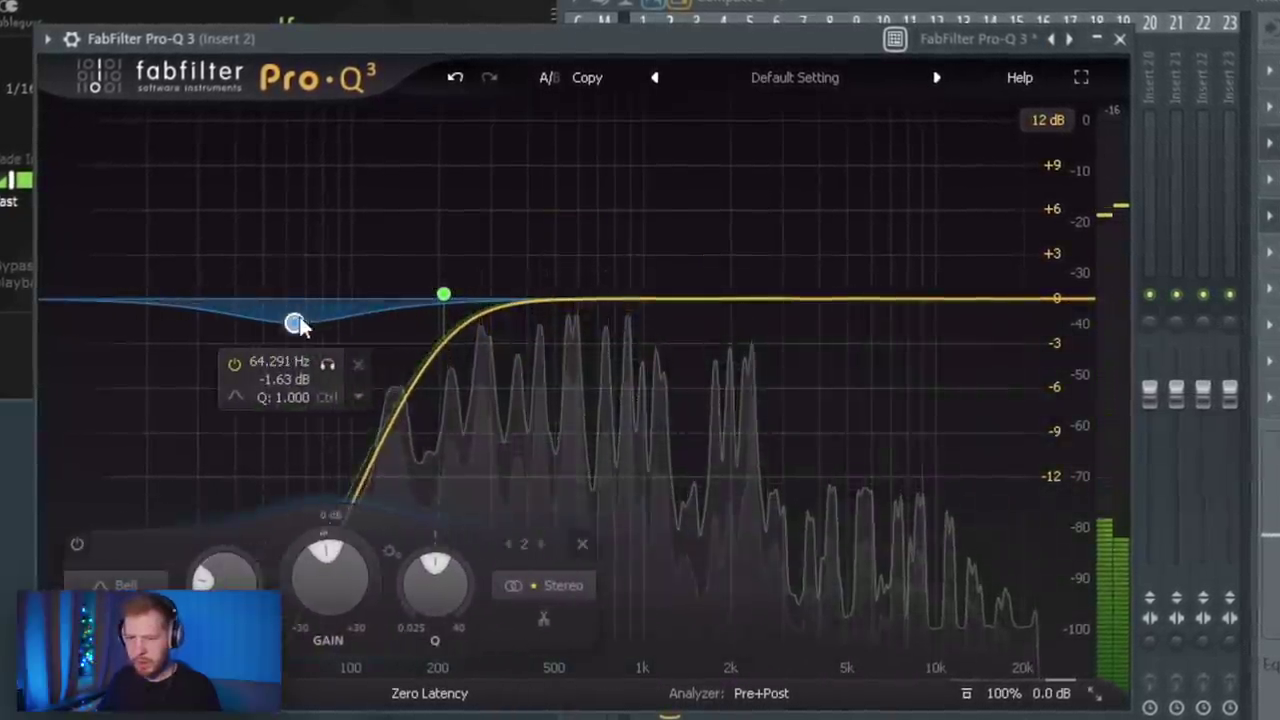
right_click(297, 319)
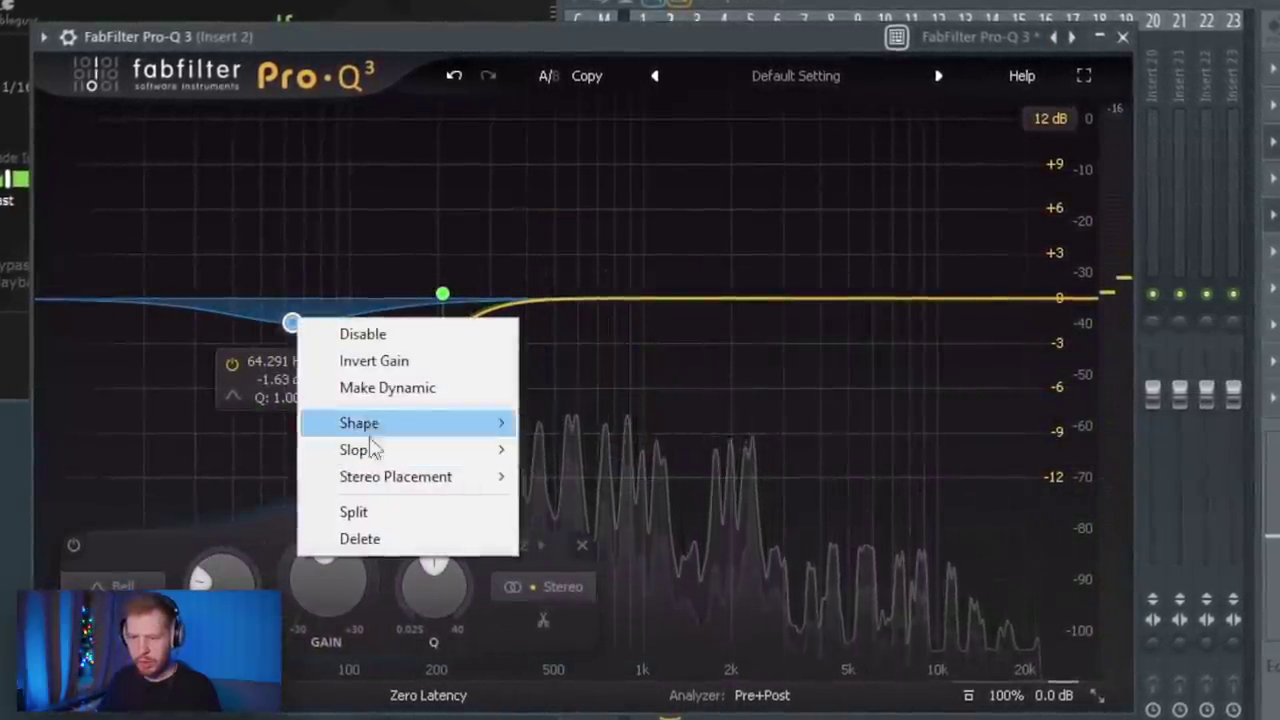
mouse_move(386, 480)
click(566, 584)
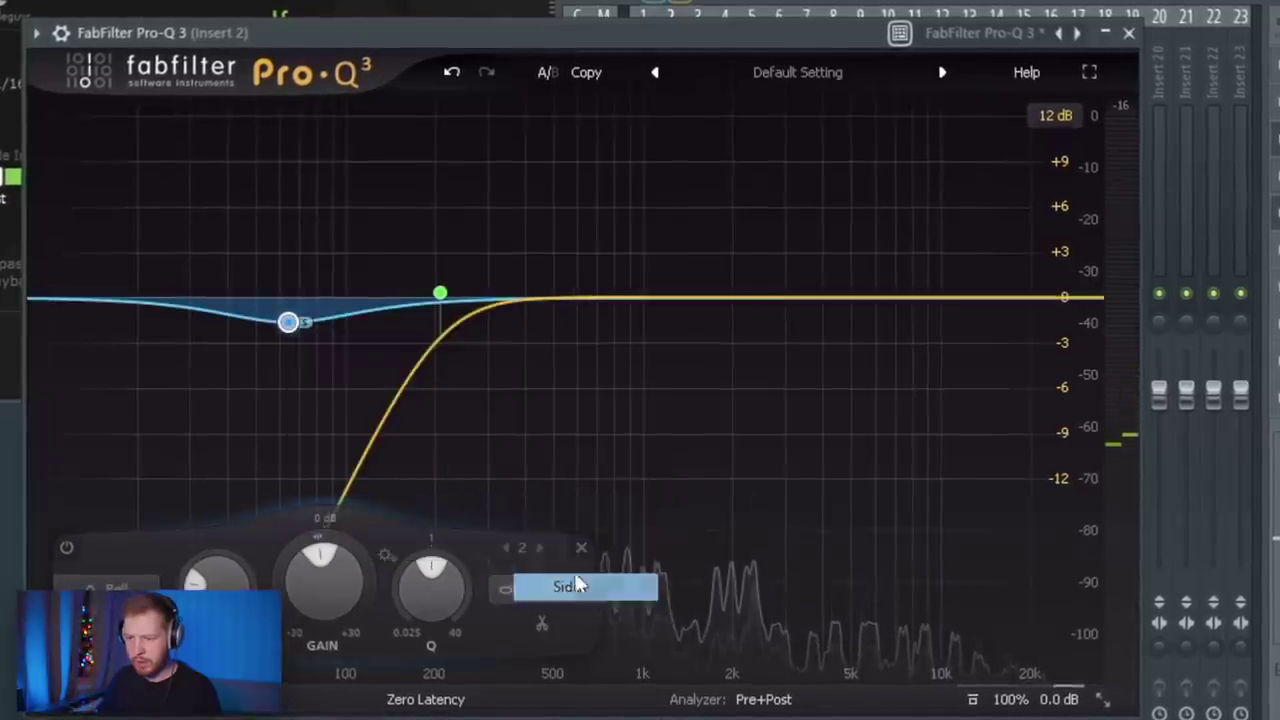
drag(287, 322, 243, 309)
right_click(243, 309)
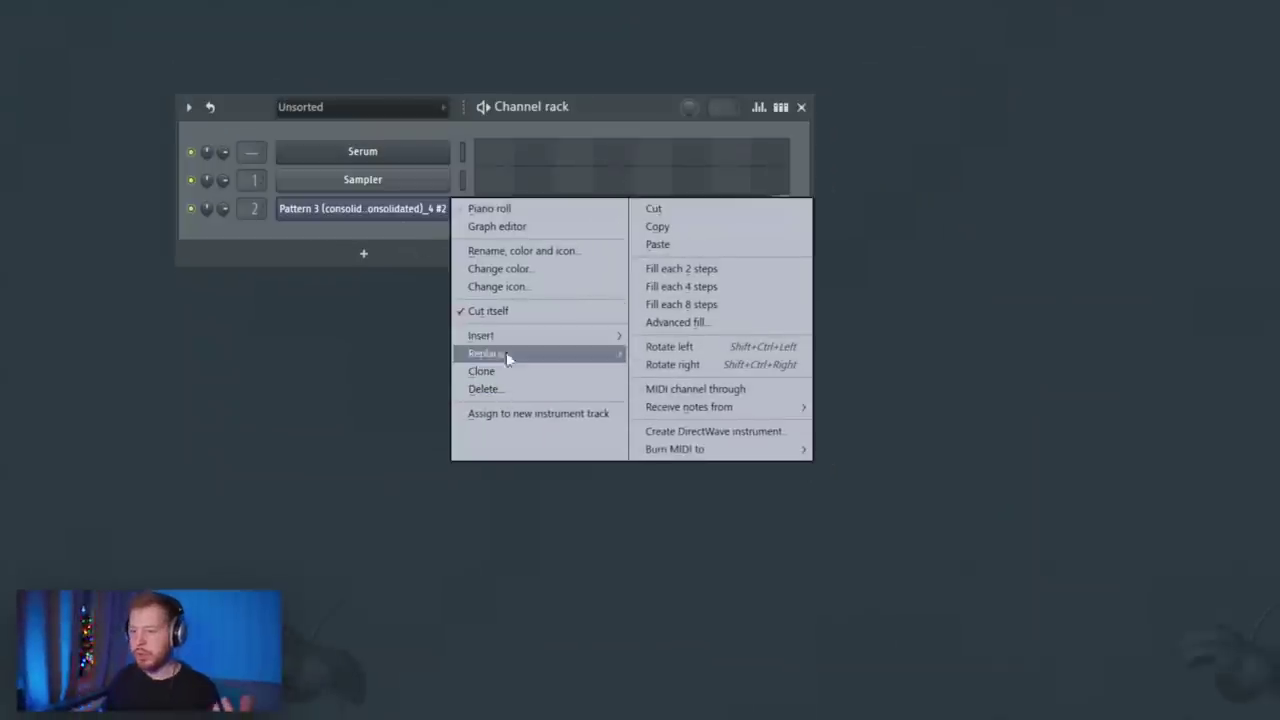
Insert a Kontakt channel in the channel rack and load Jubal Flute.nki from the Jubal Flute library.
mouse_move(515, 345)
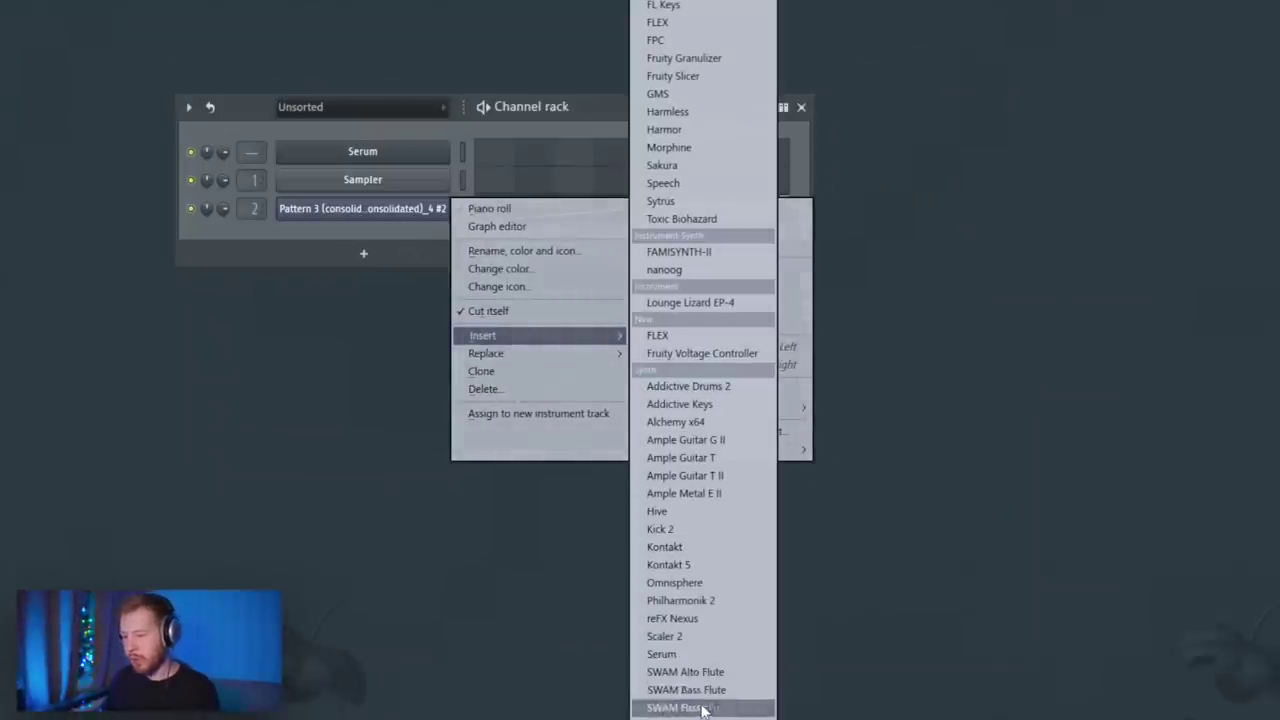
click(706, 547)
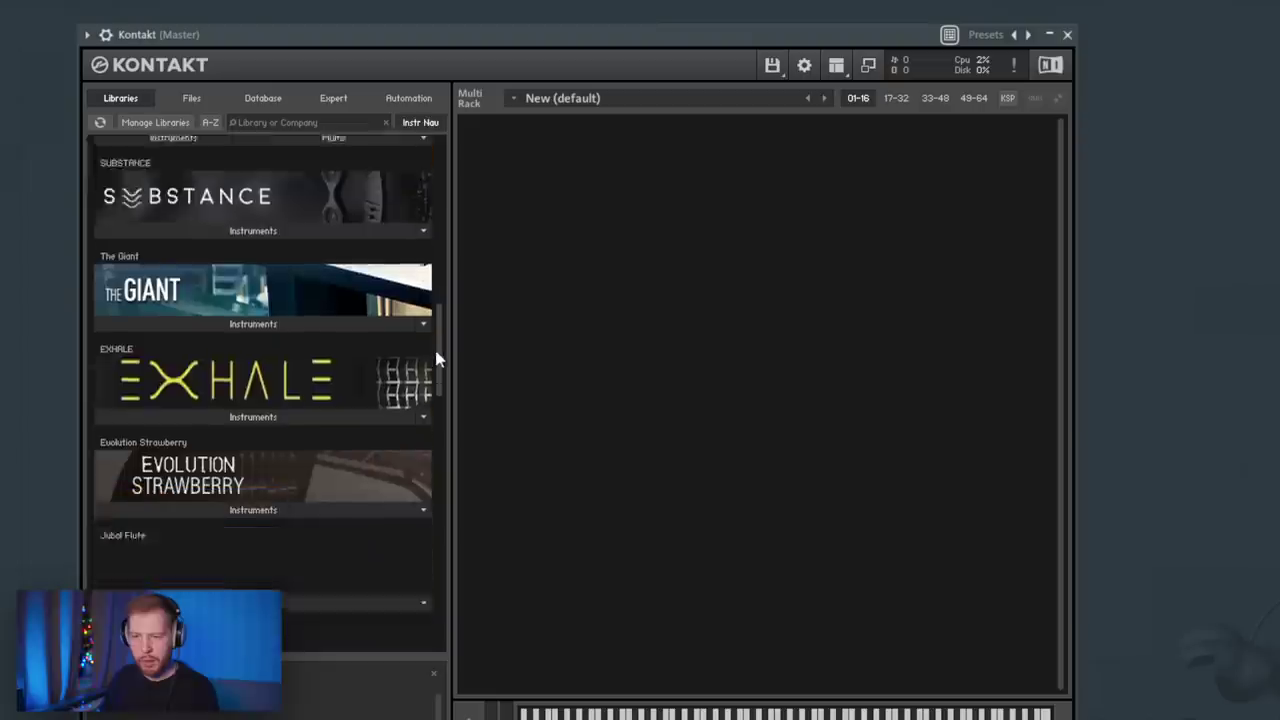
drag(437, 349, 438, 400)
click(250, 304)
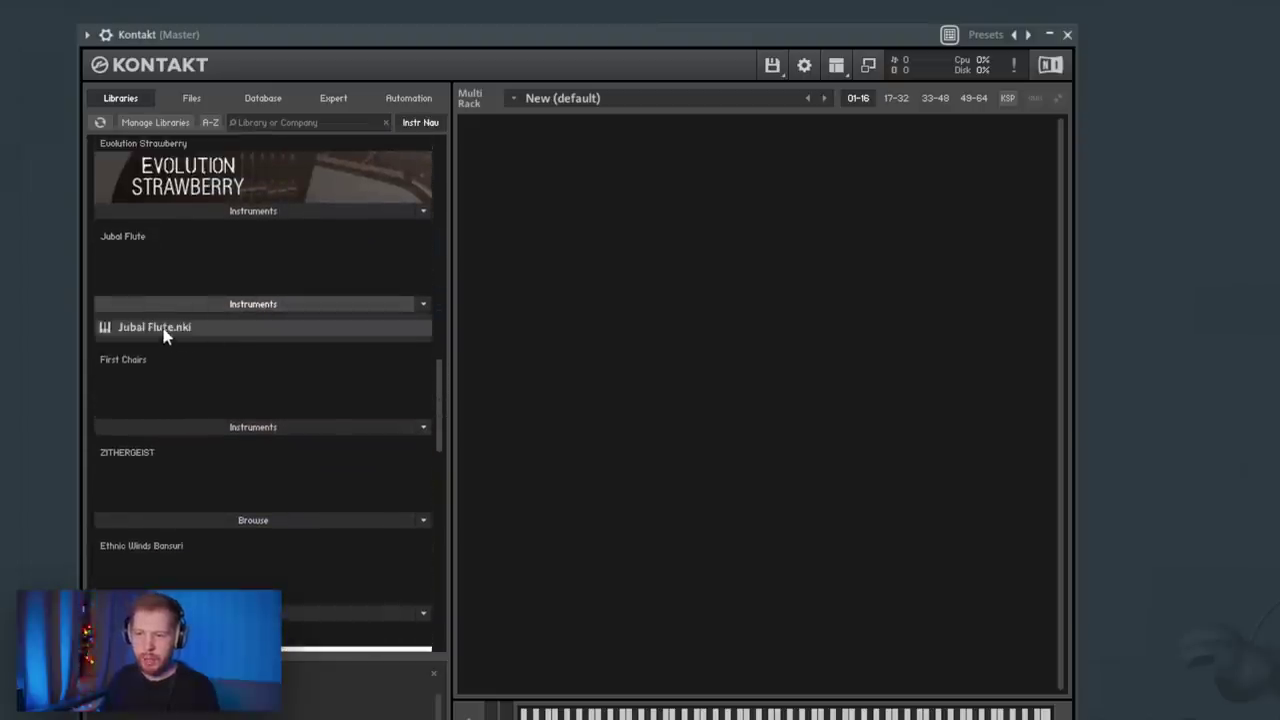
double_click(165, 336)
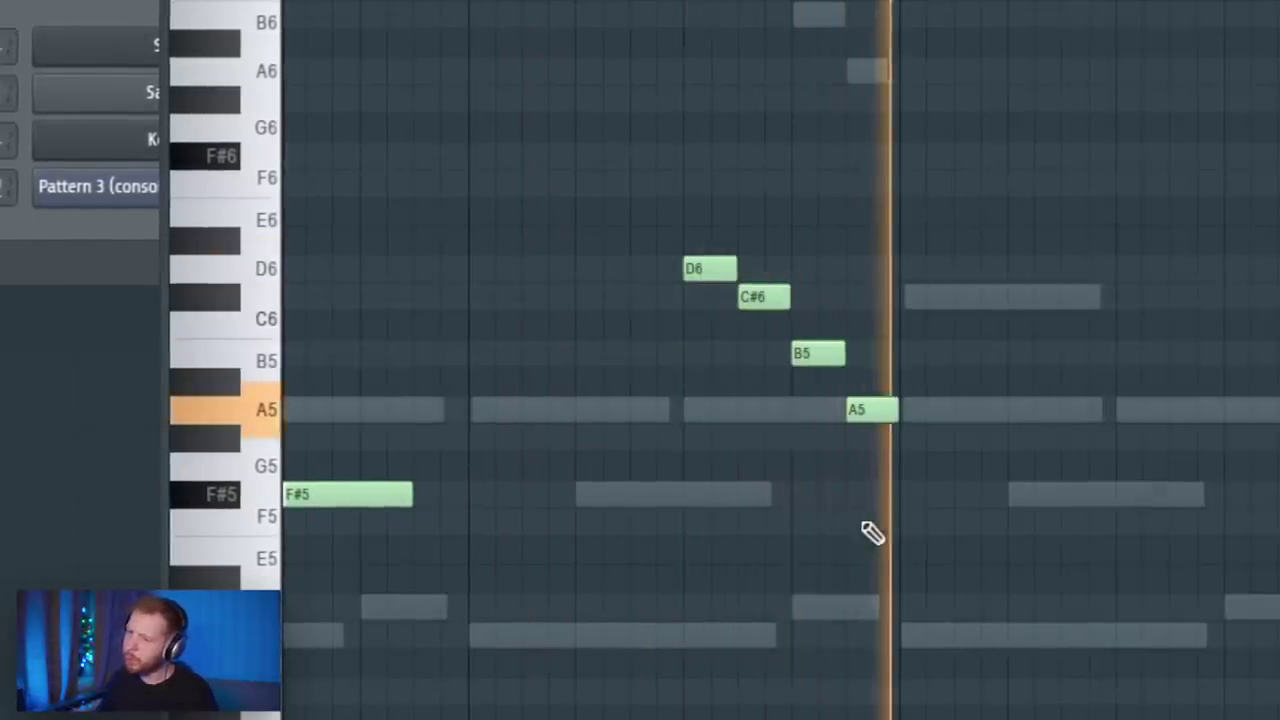
Build the flute melody with a short C#6 grace note, a D5 and a D4 in bar 2, and shorten the C#5 in bar 3.
drag(683, 310, 676, 312)
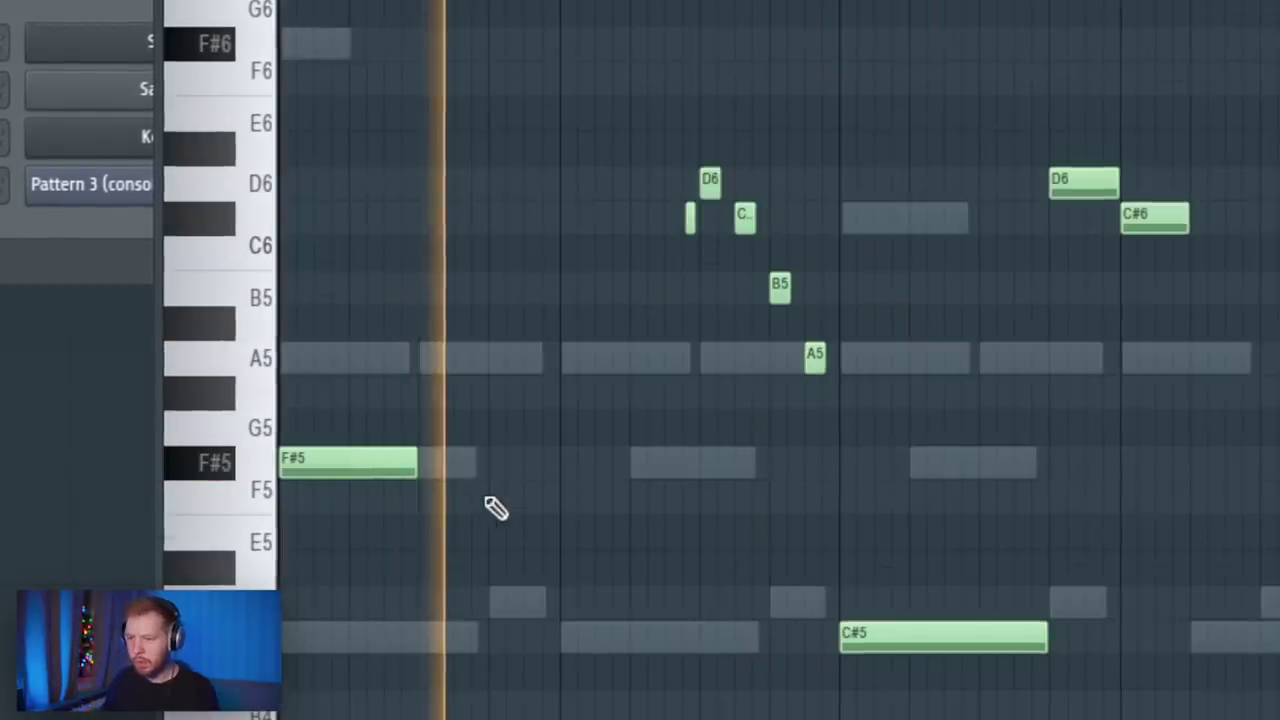
drag(537, 497, 606, 586)
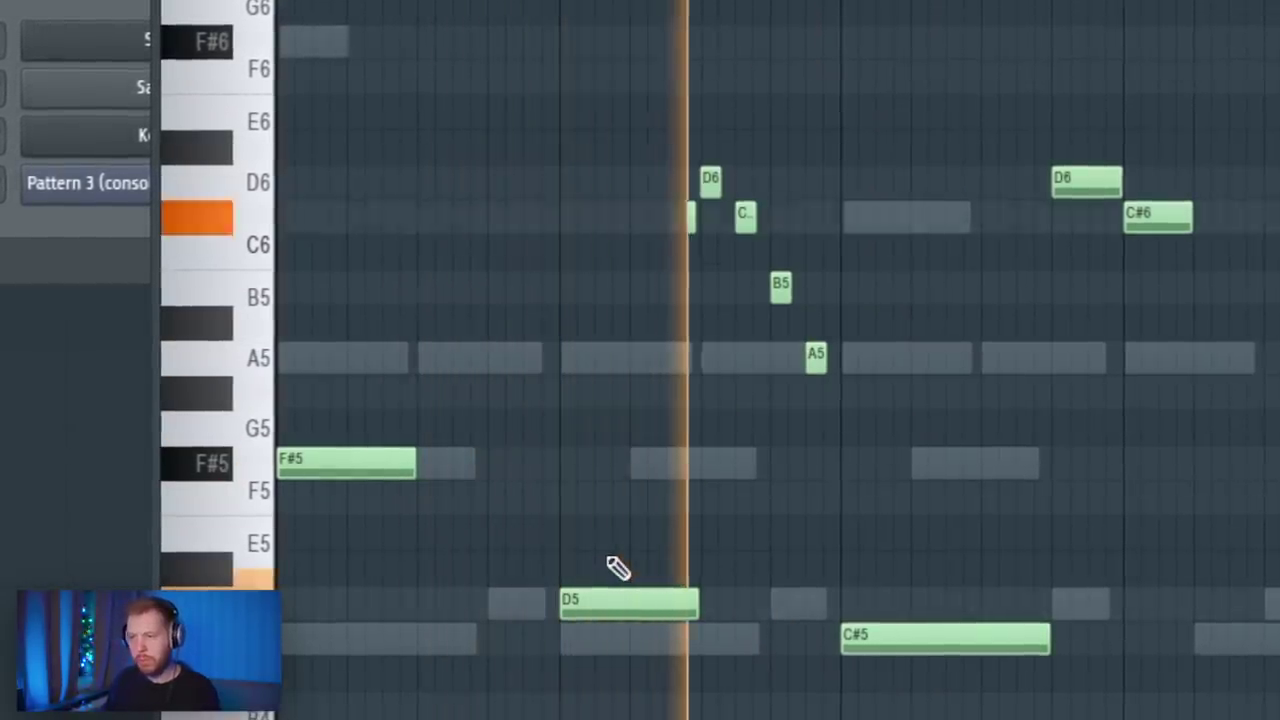
drag(1047, 638, 981, 640)
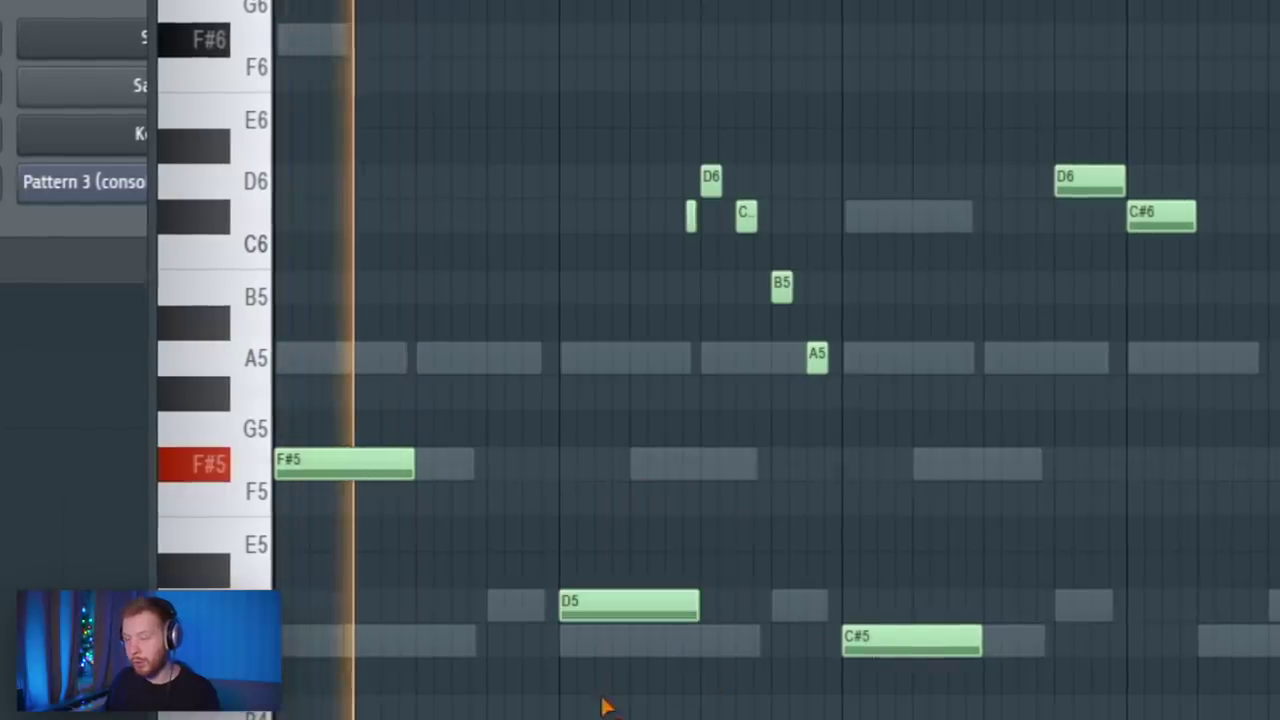
scroll(609, 709, down, 5)
click(571, 505)
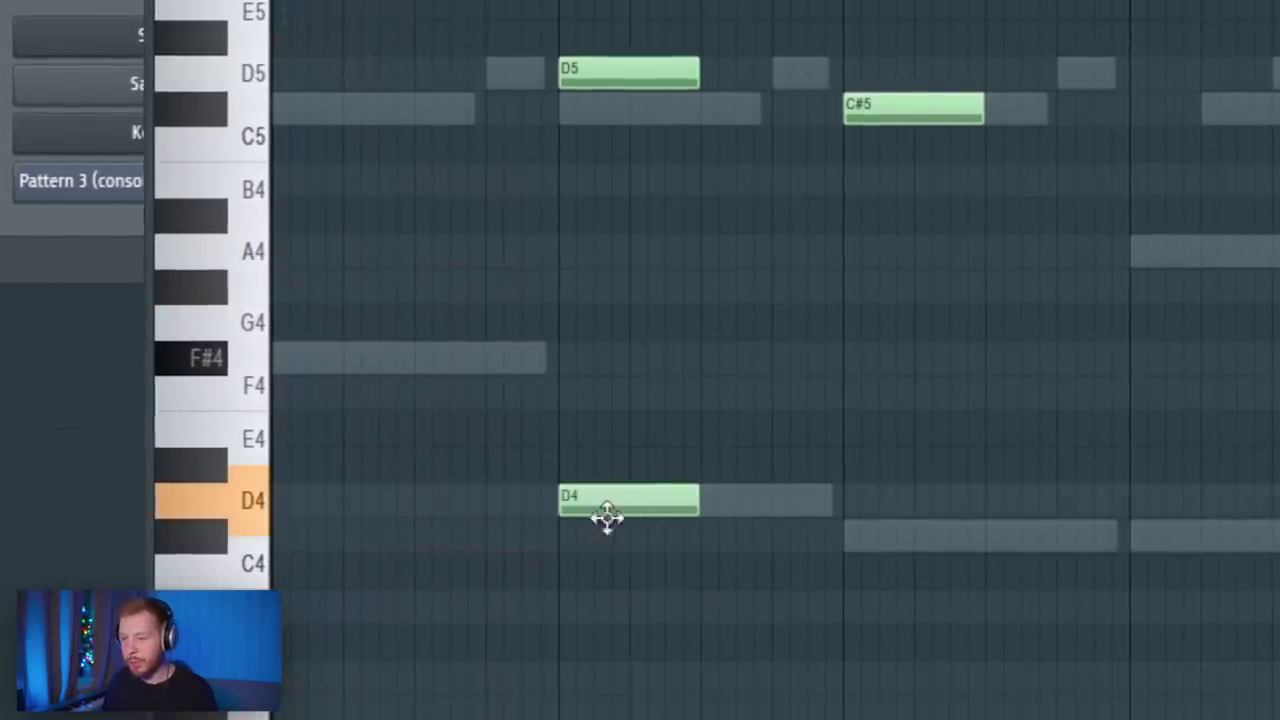
scroll(625, 510, up, 3)
mouse_move(625, 392)
mouse_down()
mouse_move(623, 357)
mouse_move(628, 388)
mouse_up()
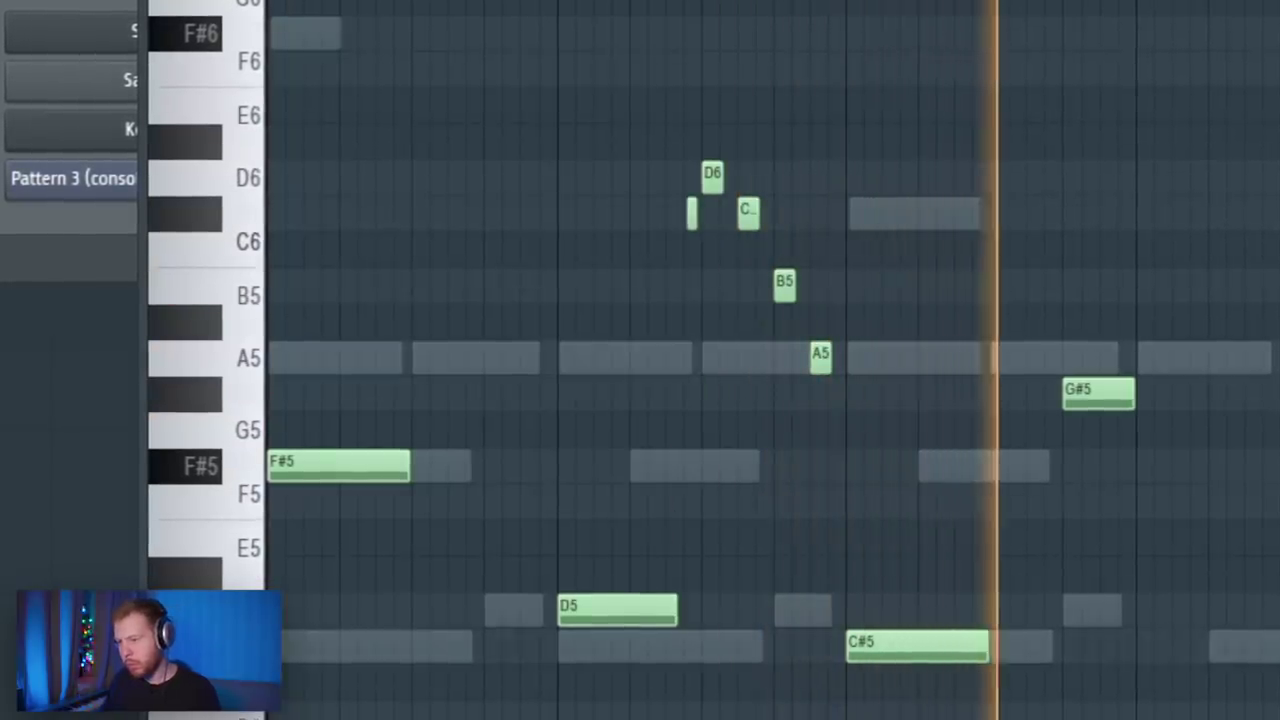
Fill bar 4 with C#5, A5 and G#5, raise the last note of bar 3 to A5, and play the melody.
key(space)
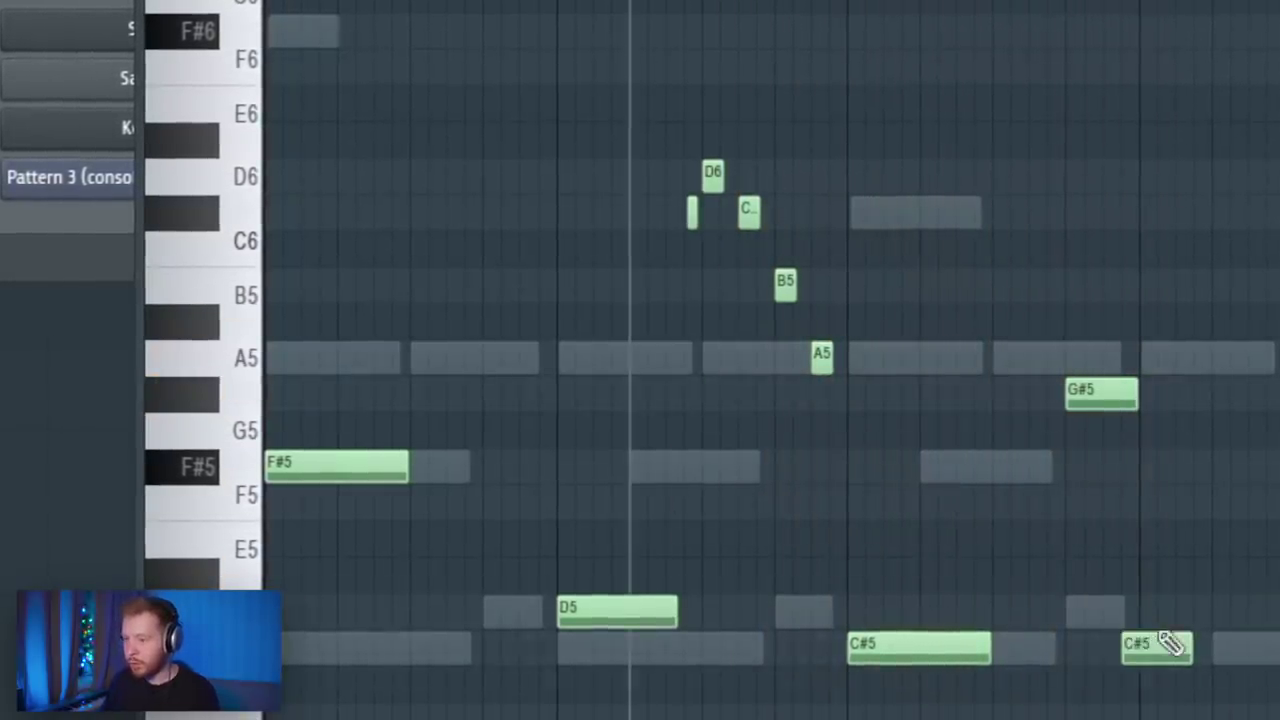
key(space)
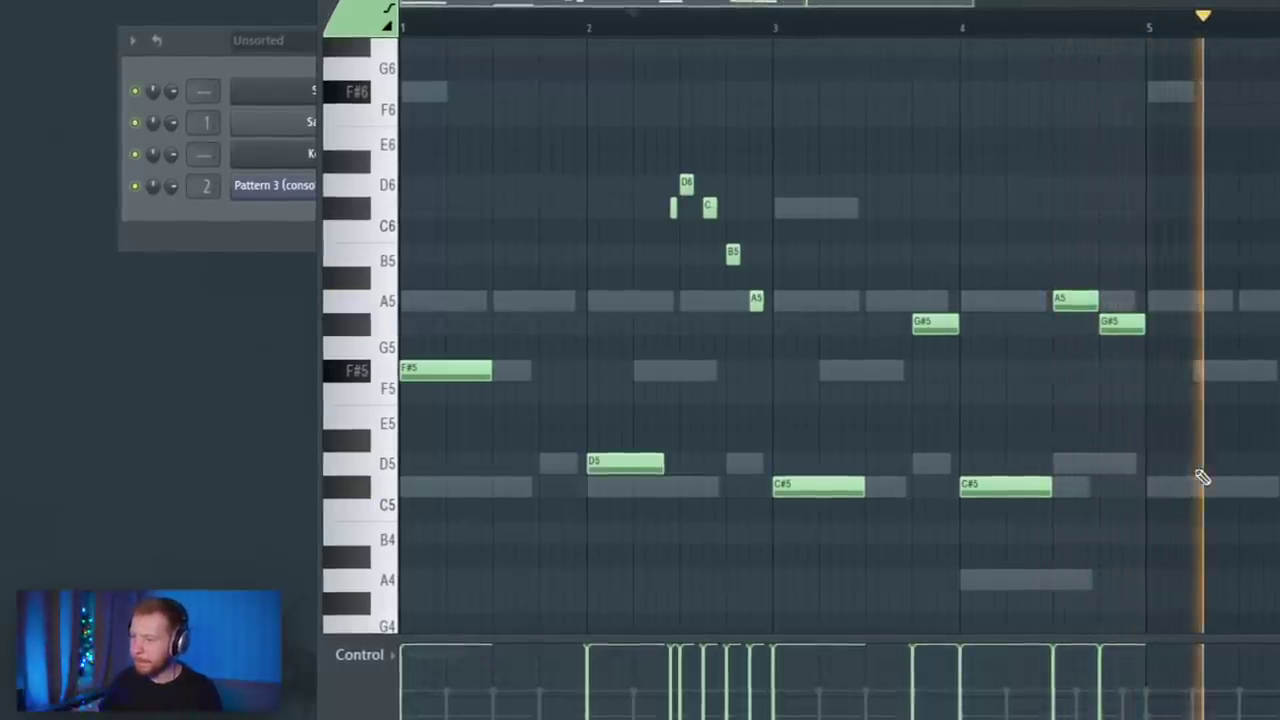
drag(935, 322, 935, 298)
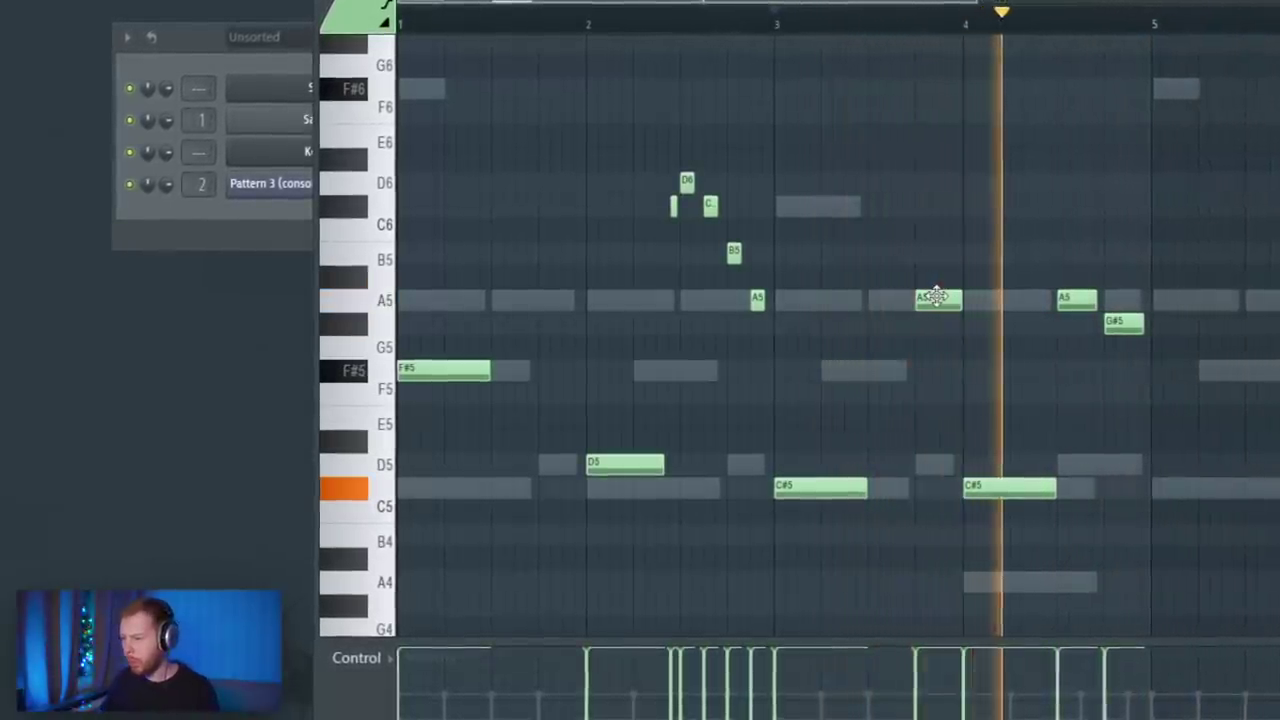
key(space)
key(space)
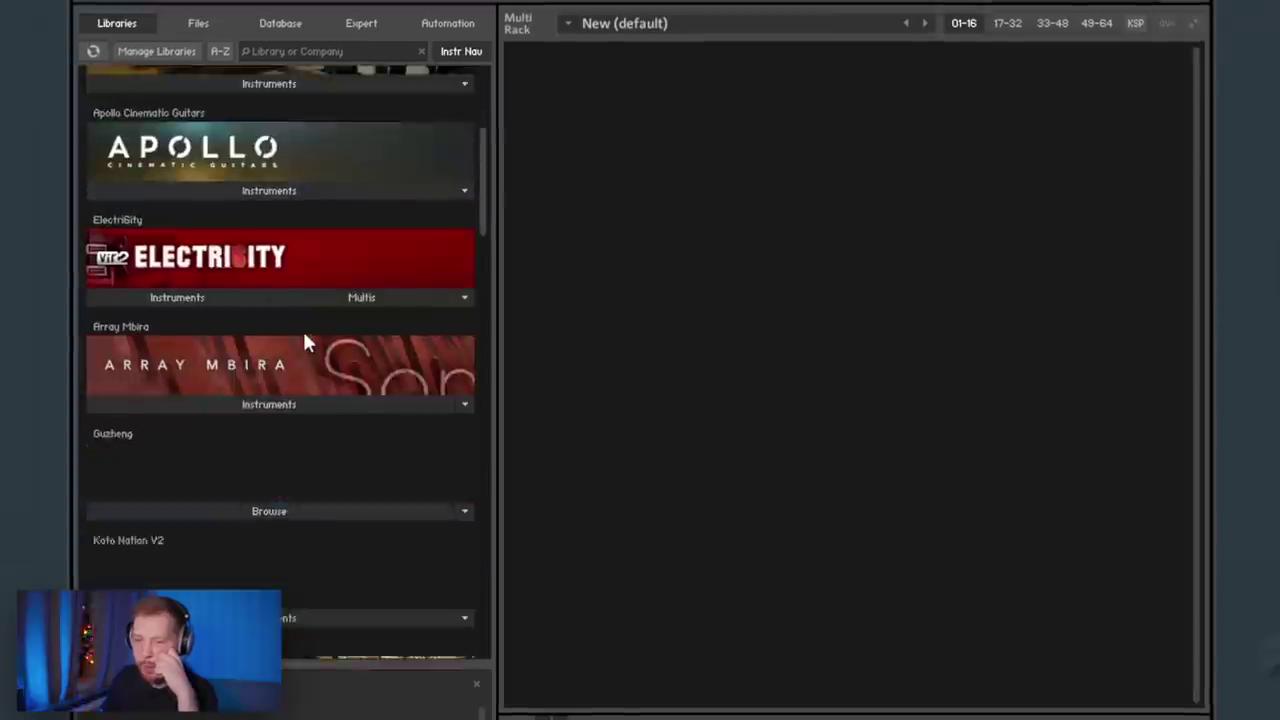
Load EXHALE.nki in a second Kontakt, filter its presets by One Shot and Airy, and choose 094. Glaciers.
scroll(306, 343, down, 10)
click(267, 398)
double_click(138, 447)
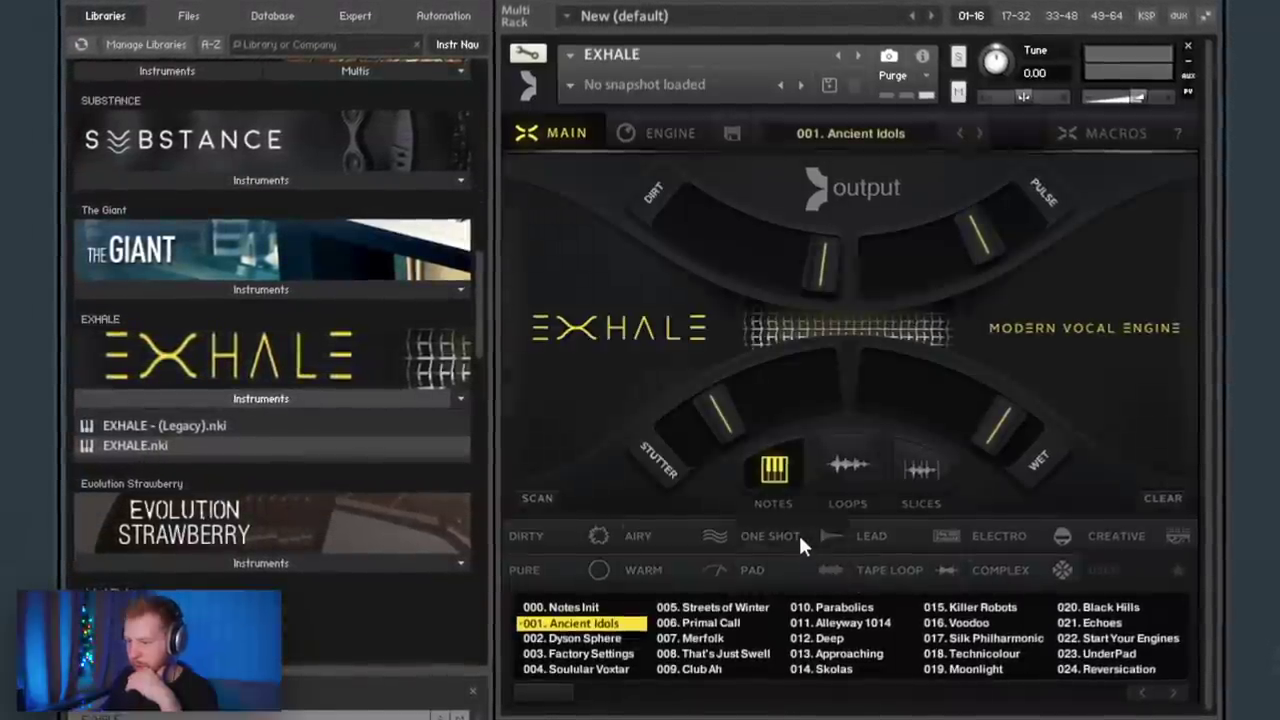
click(797, 534)
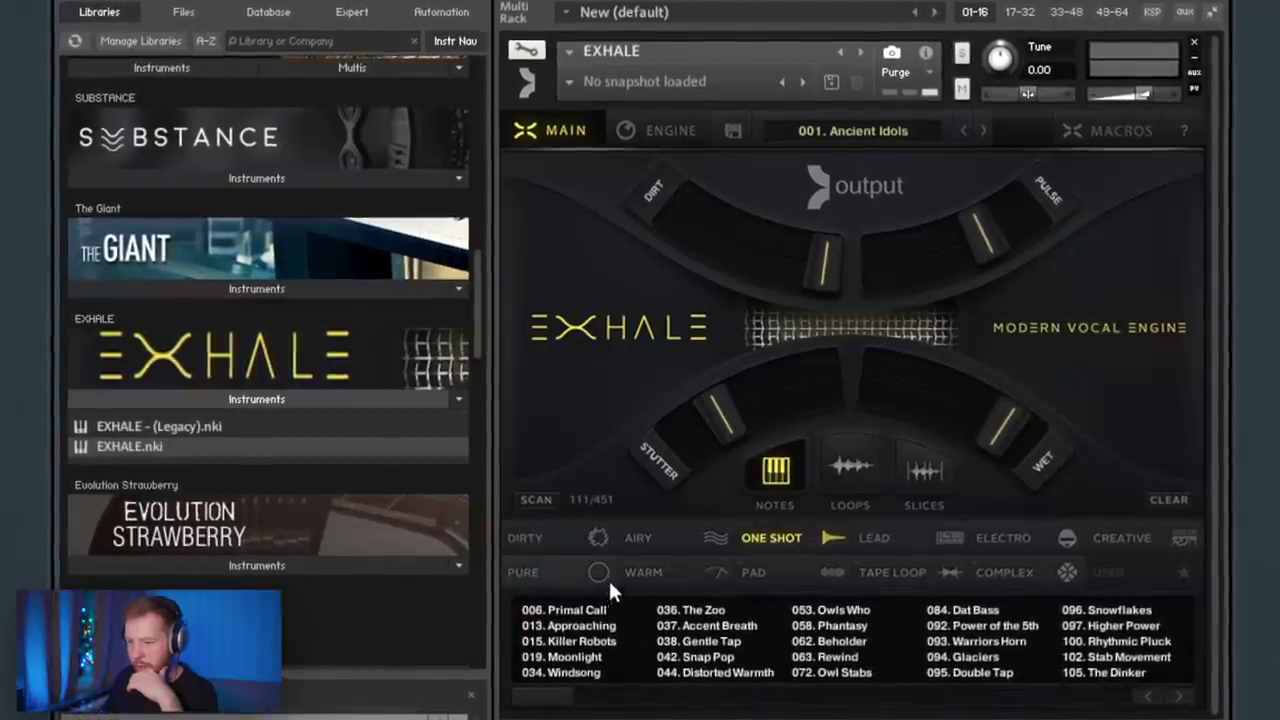
click(718, 537)
click(826, 641)
Open the Kontakt #2 piano roll and place F#5 notes at the start of bars 1 and 5.
key(F6)
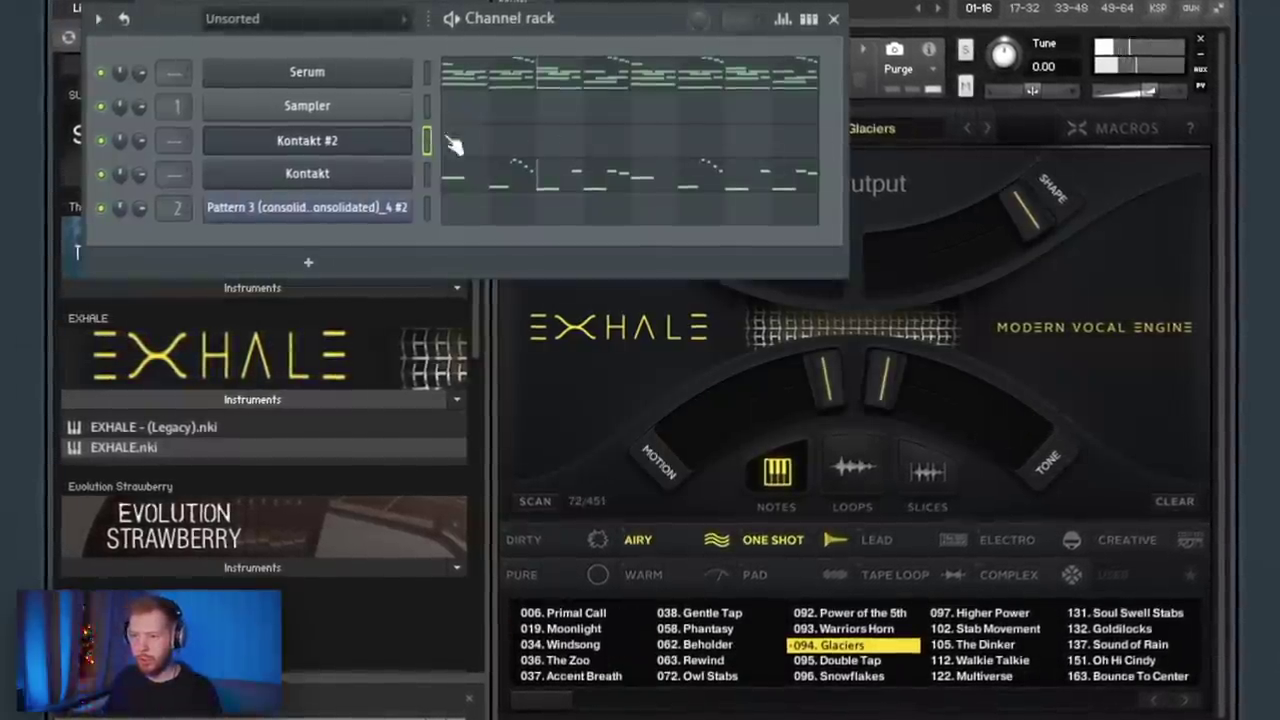
click(451, 143)
click(290, 267)
drag(300, 266, 300, 152)
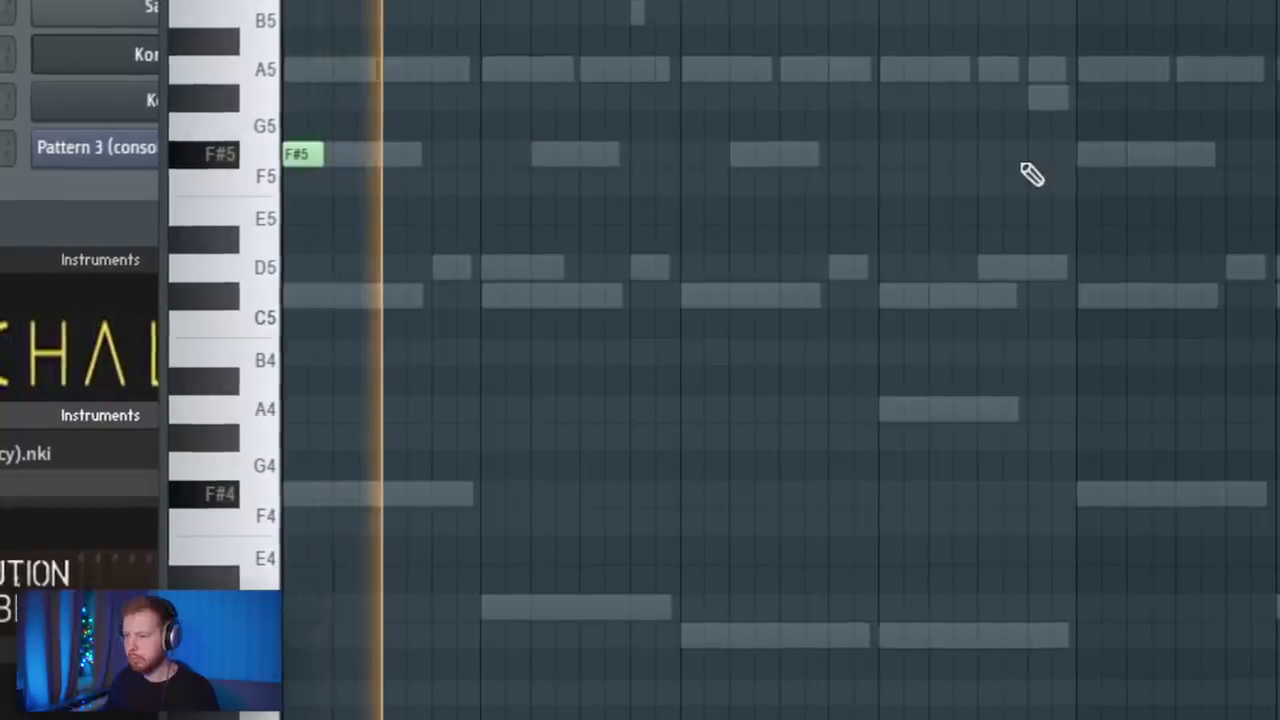
click(1085, 152)
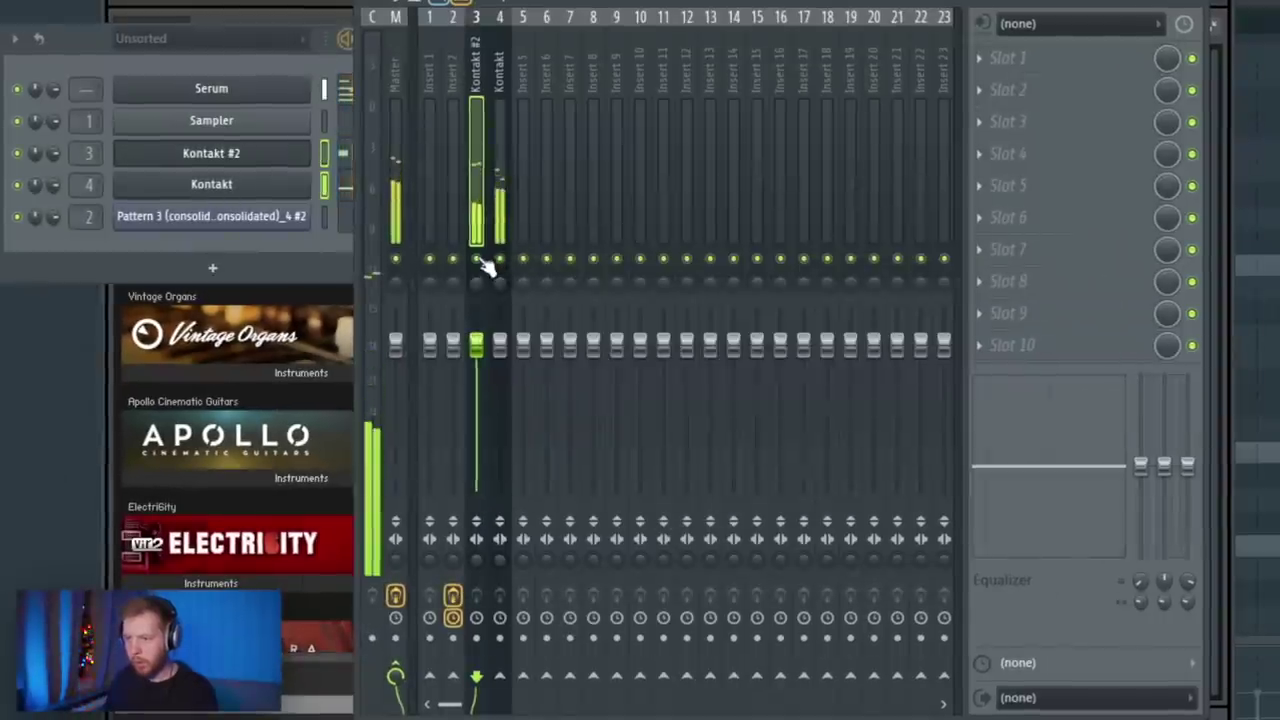
Solo the flute's Kontakt mixer insert, load PanCake2 in slot 2 with the Fast to Slow preset, and start playback.
right_click(477, 258)
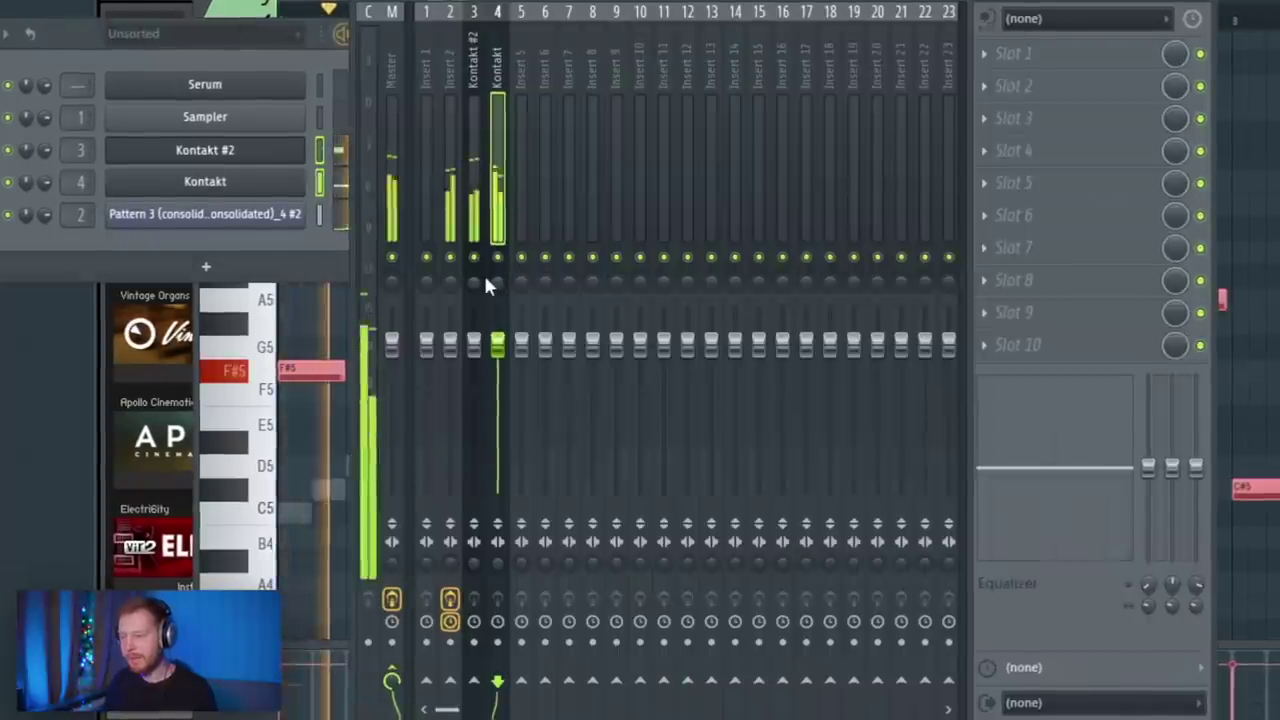
right_click(494, 257)
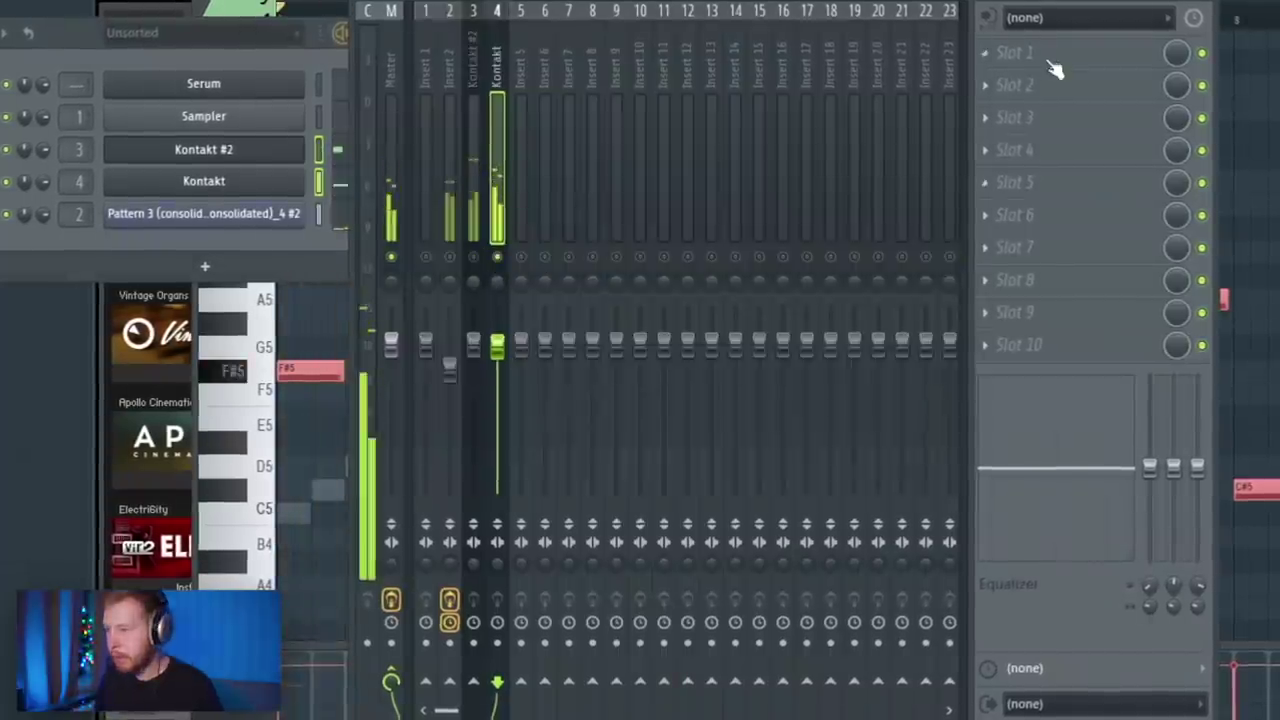
click(1061, 88)
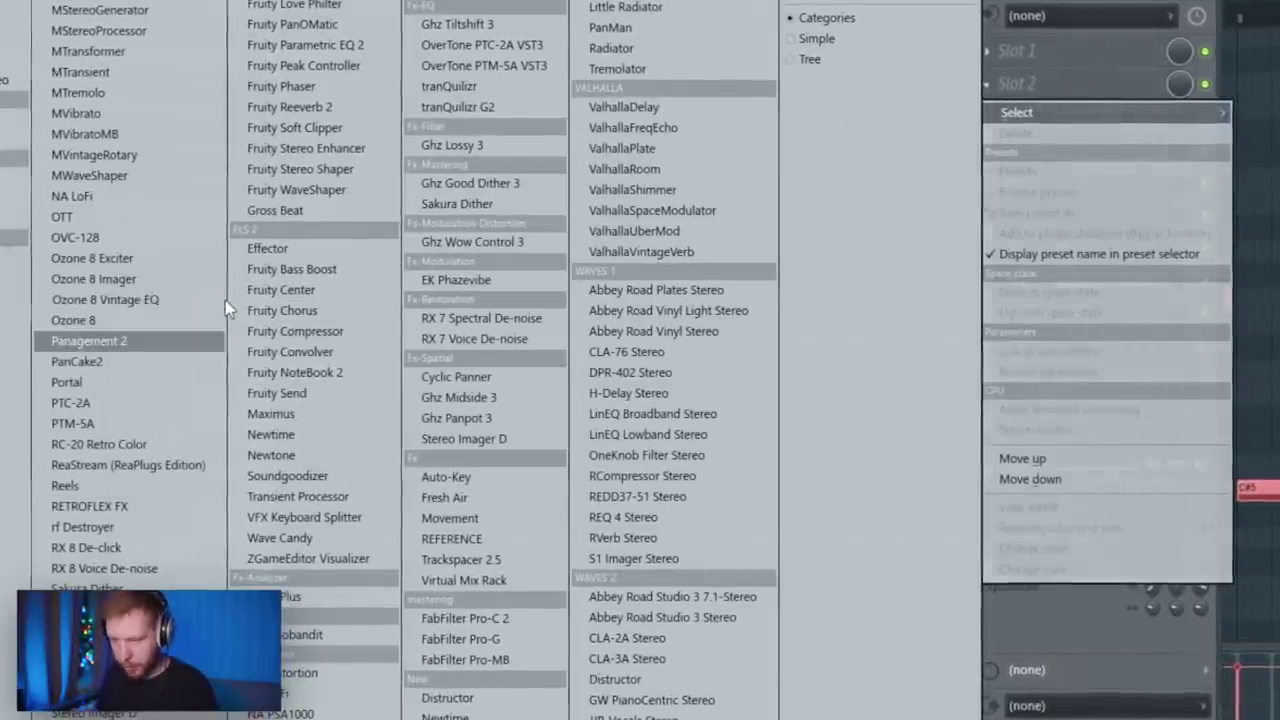
click(150, 362)
right_click(818, 22)
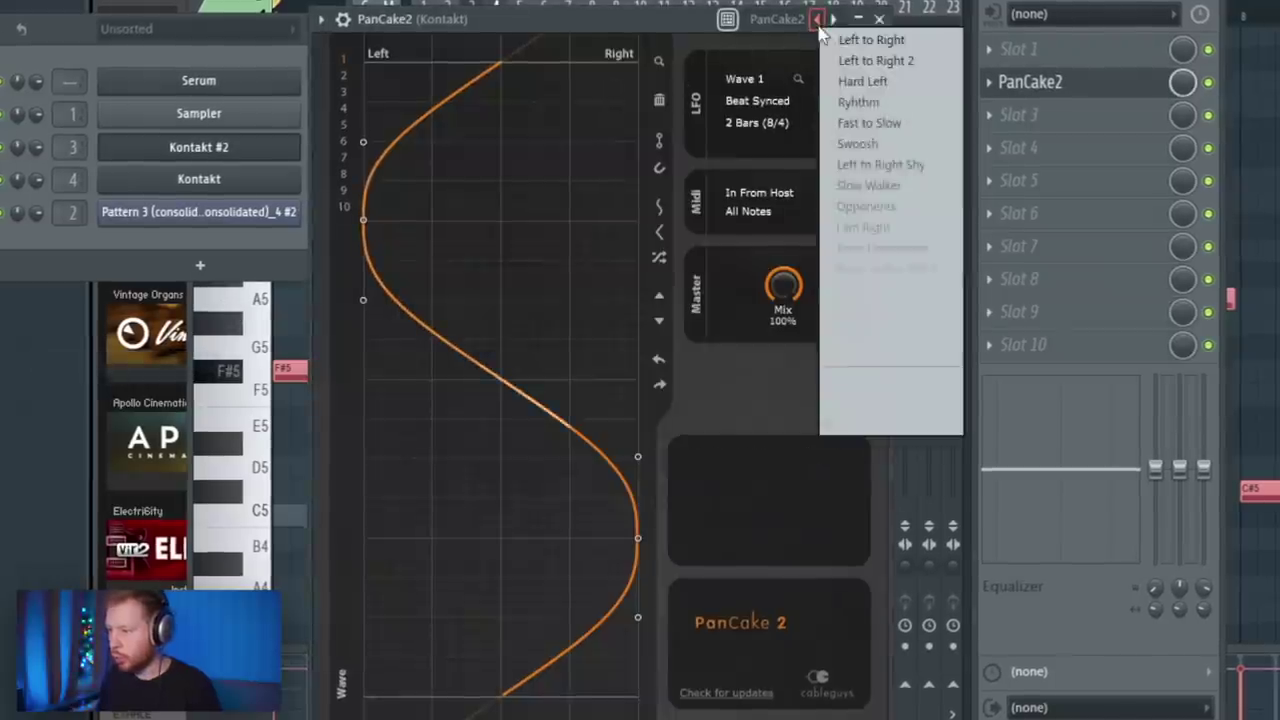
click(868, 121)
drag(613, 24, 690, 22)
key(space)
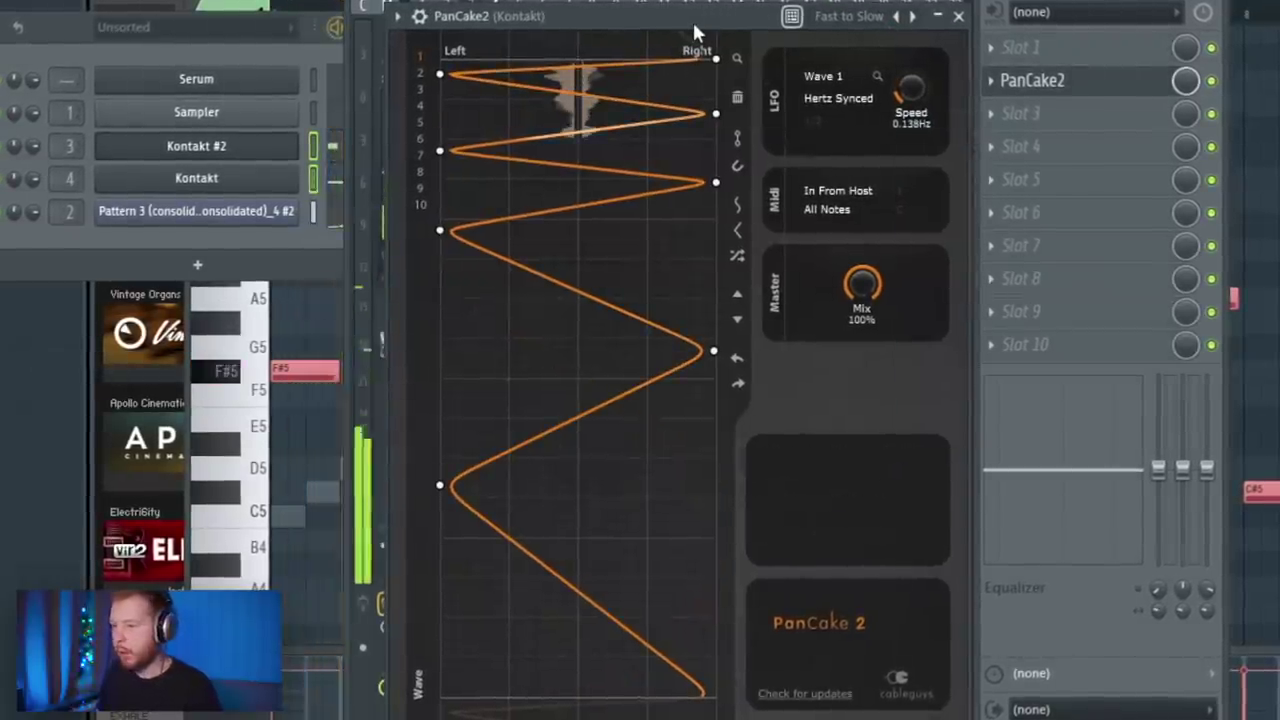
Load H-Delay Stereo with ping pong in slot 4 of the flute's mixer insert and set the delay time to 1/4.
click(1035, 146)
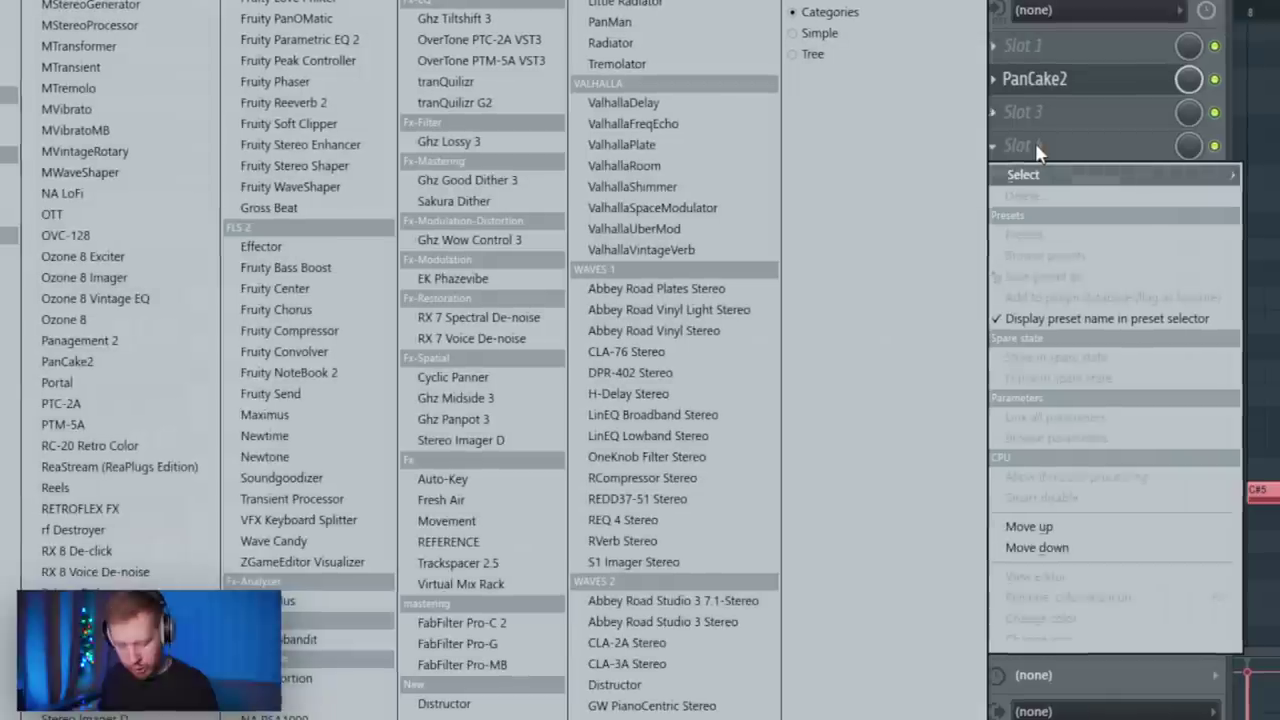
click(628, 393)
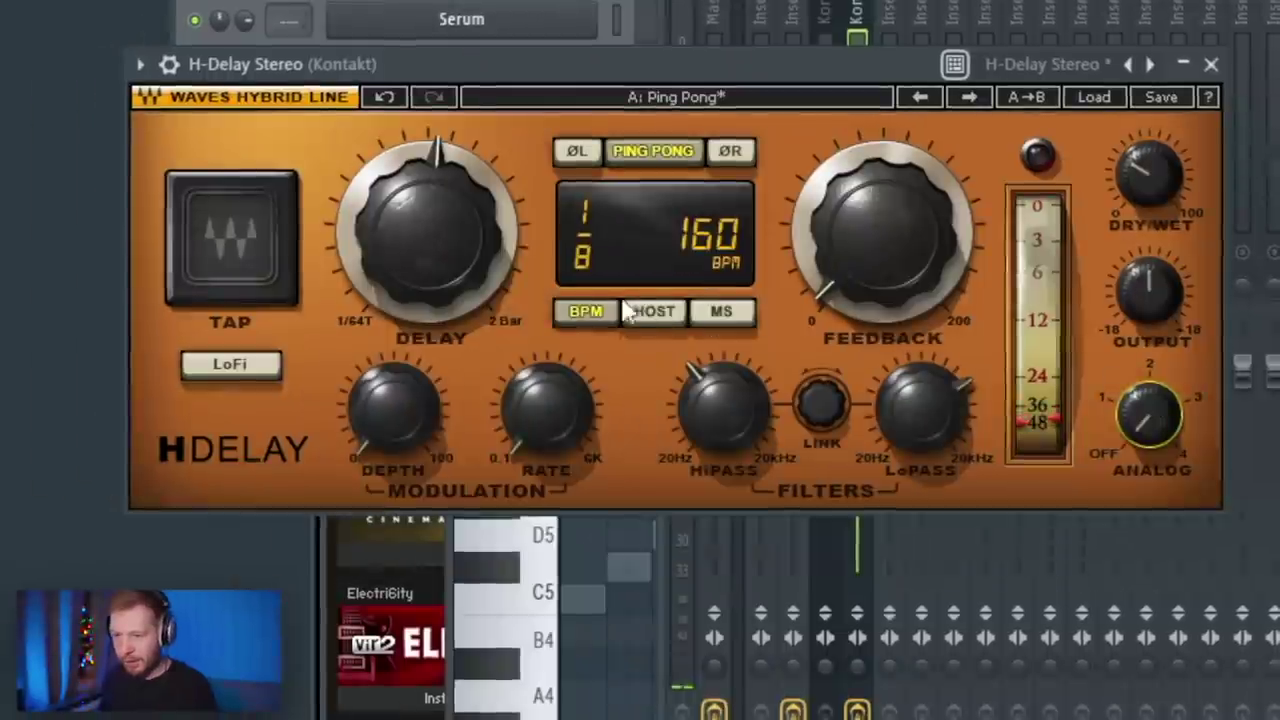
drag(412, 260, 412, 225)
drag(620, 72, 662, 58)
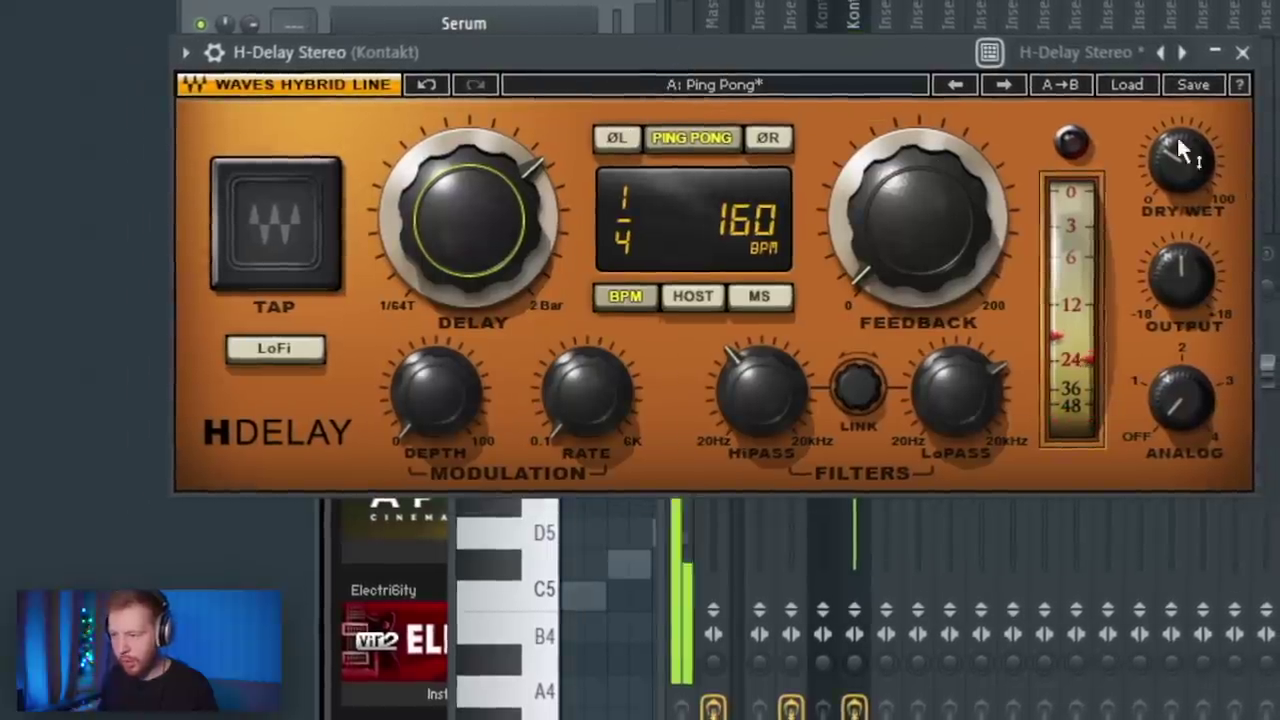
Lower the dry/wet mix of the flute's H-Delay Stereo and raise its high-pass filter to about the middle of its range.
drag(1172, 143, 1157, 152)
drag(889, 57, 922, 63)
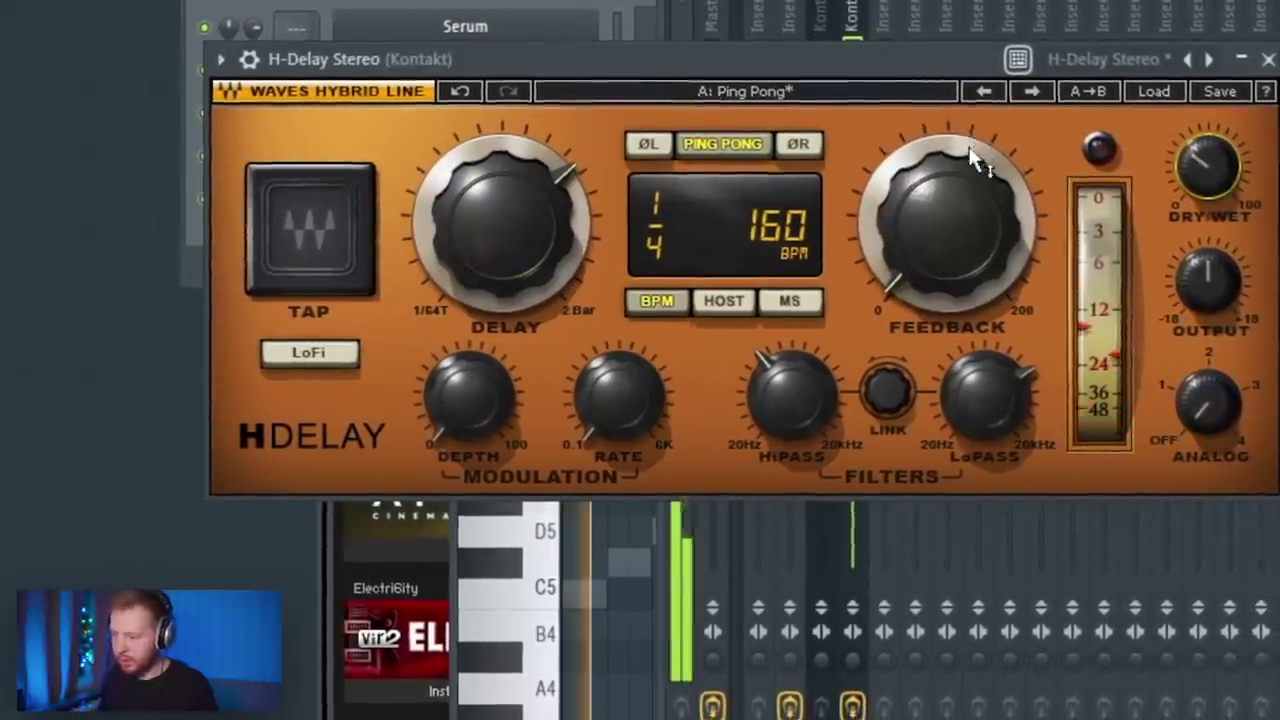
drag(790, 398, 794, 366)
drag(843, 68, 877, 64)
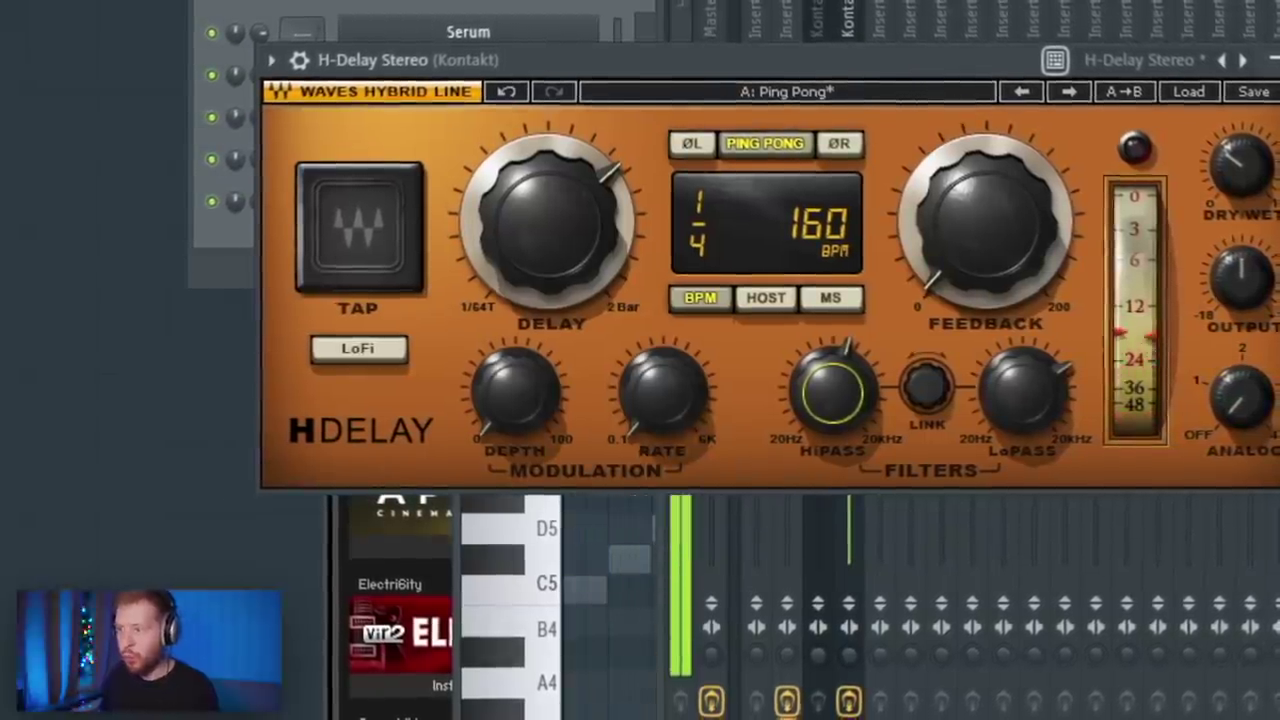
Load ValhallaVintageVerb after the flute's delay with the mix at 3.2%, and adjust the high band in FabFilter Saturn 2.
click(1276, 120)
click(1104, 251)
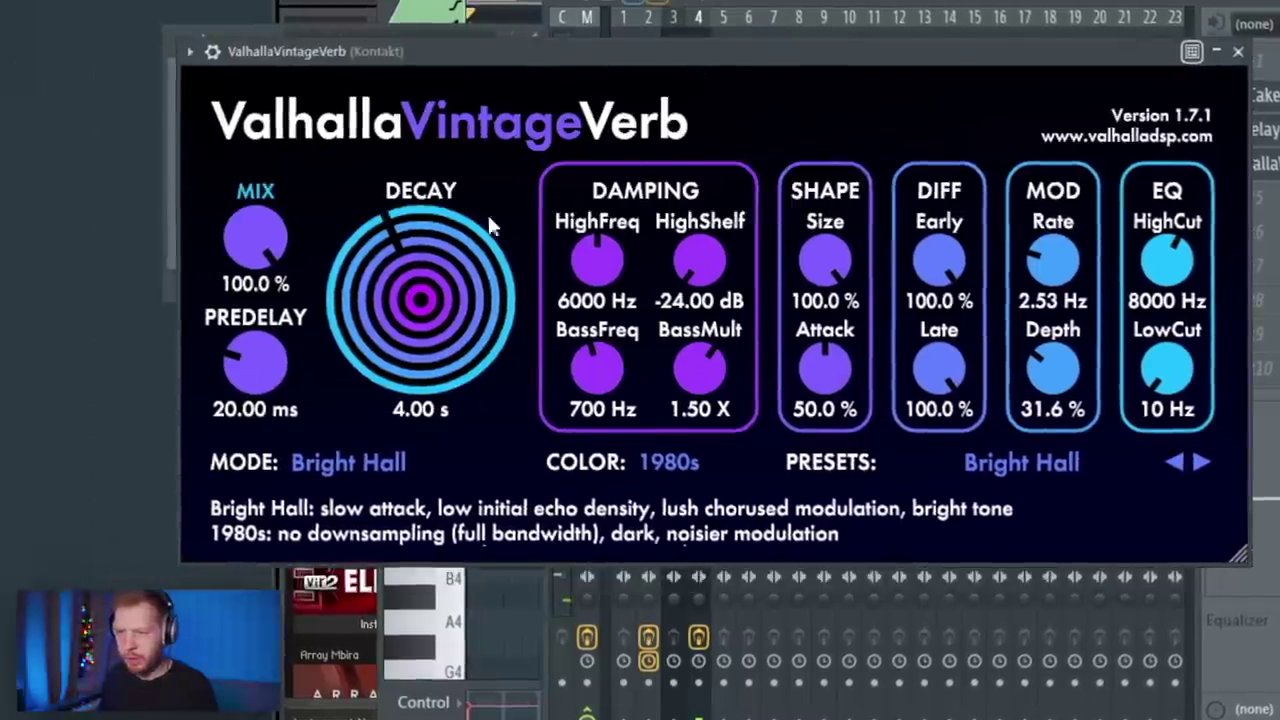
drag(253, 235, 296, 516)
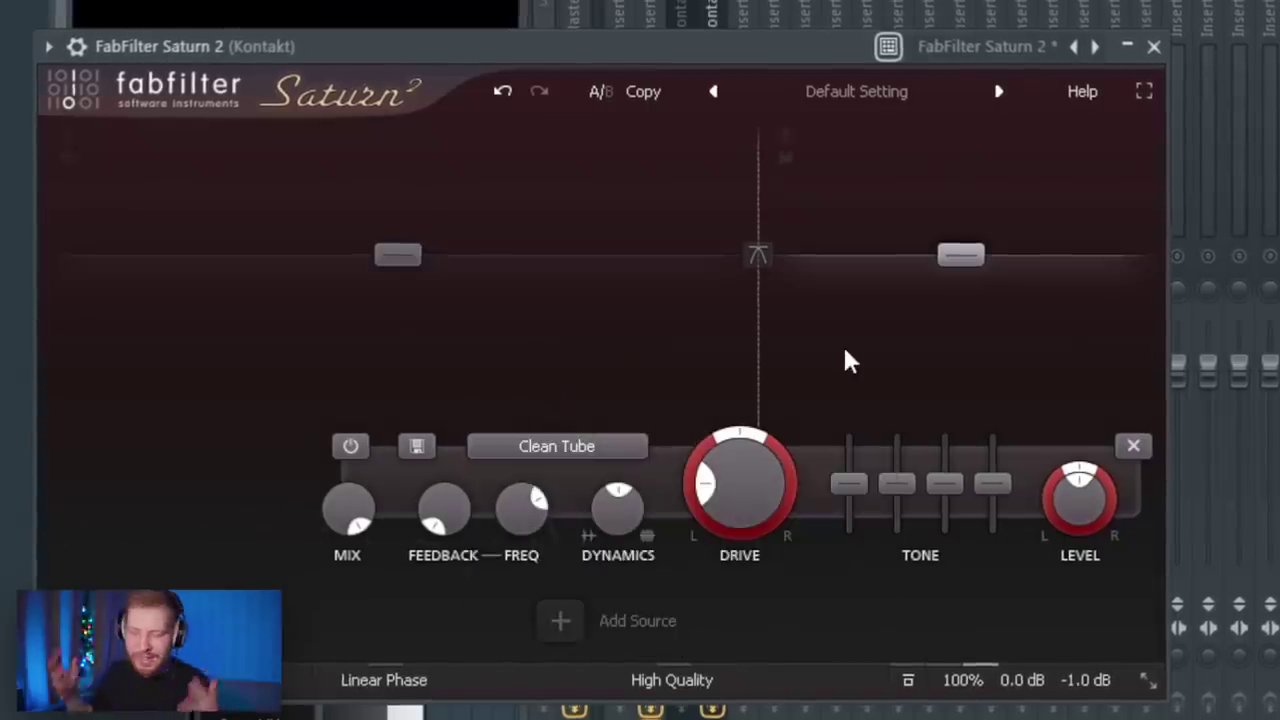
drag(848, 362, 903, 172)
drag(757, 308, 774, 303)
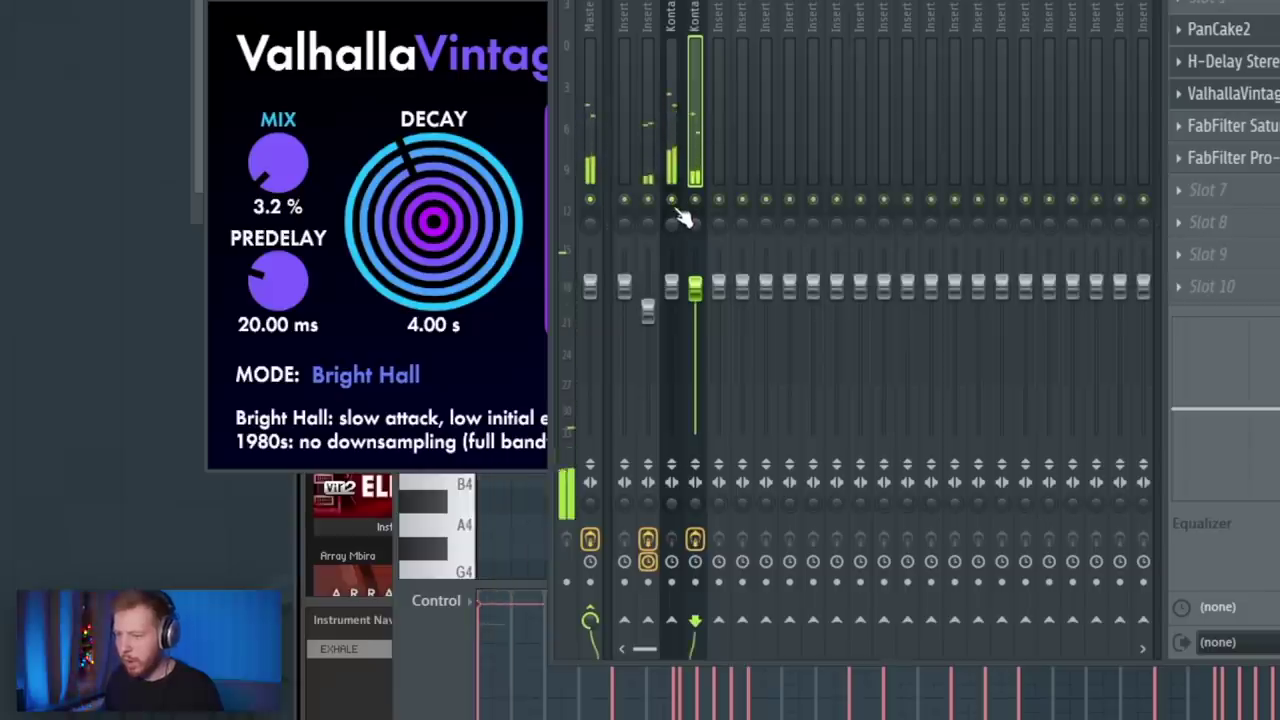
Solo the Kontakt #2 mixer insert, load Decapitator in slot 2, and raise its drive to about 7.
click(679, 211)
click(1212, 33)
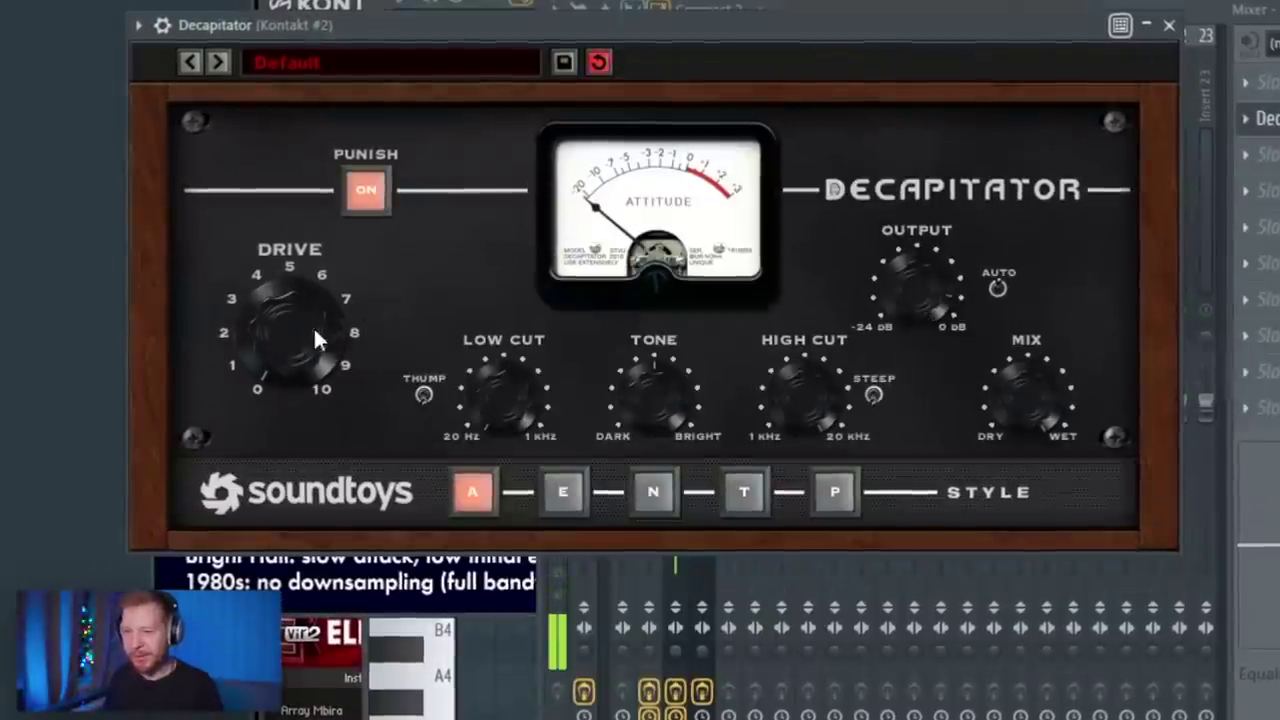
drag(314, 328, 371, 252)
click(685, 578)
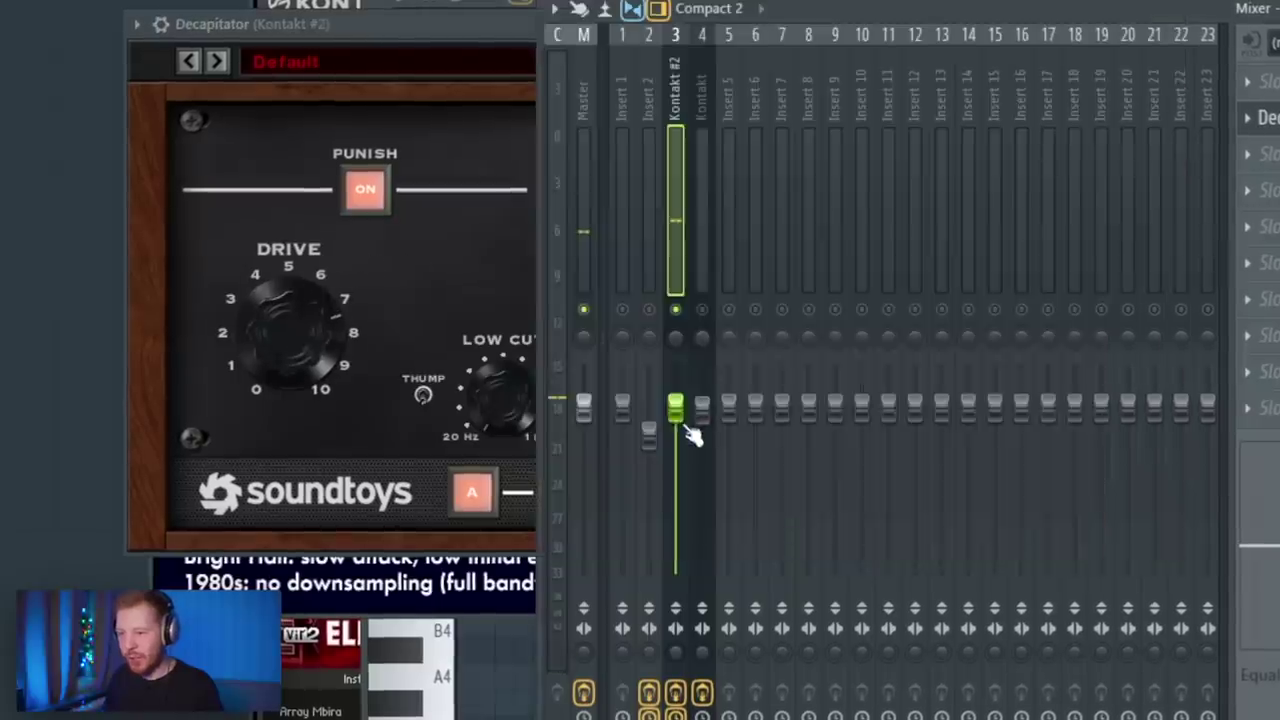
Load H-Delay Stereo in slot 3 of the Kontakt #2 mixer insert.
drag(455, 30, 525, 18)
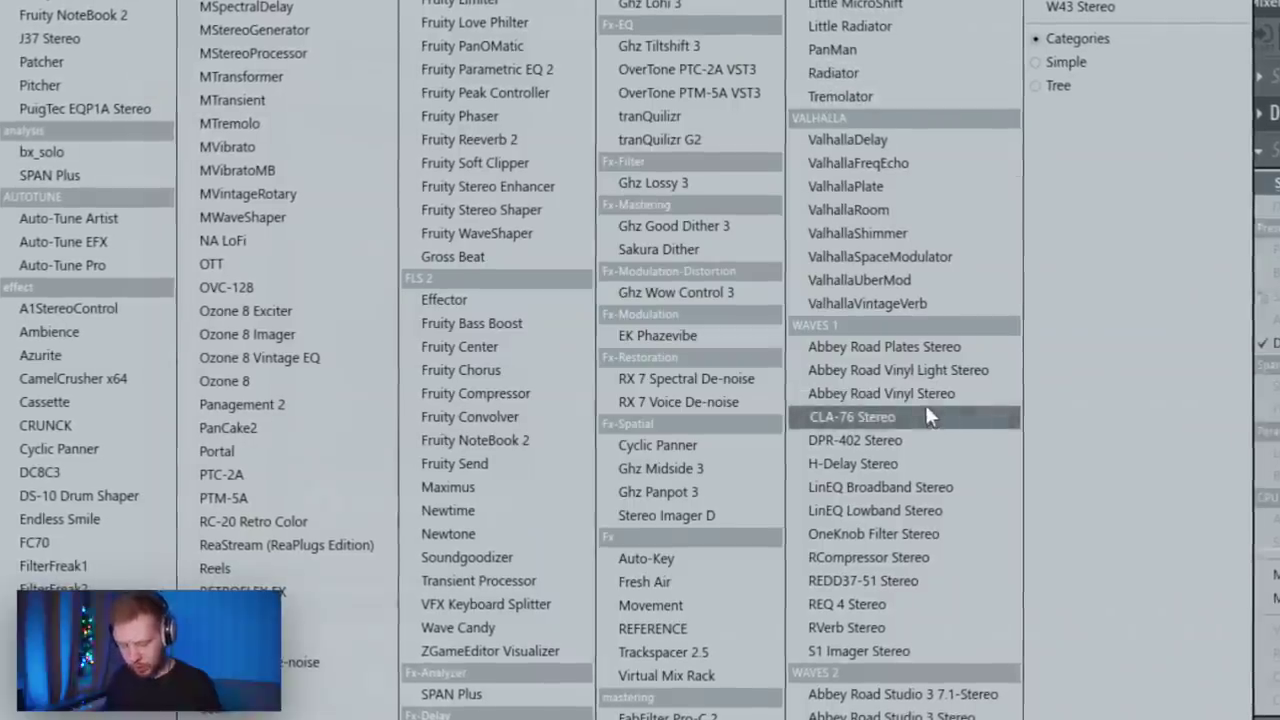
click(852, 463)
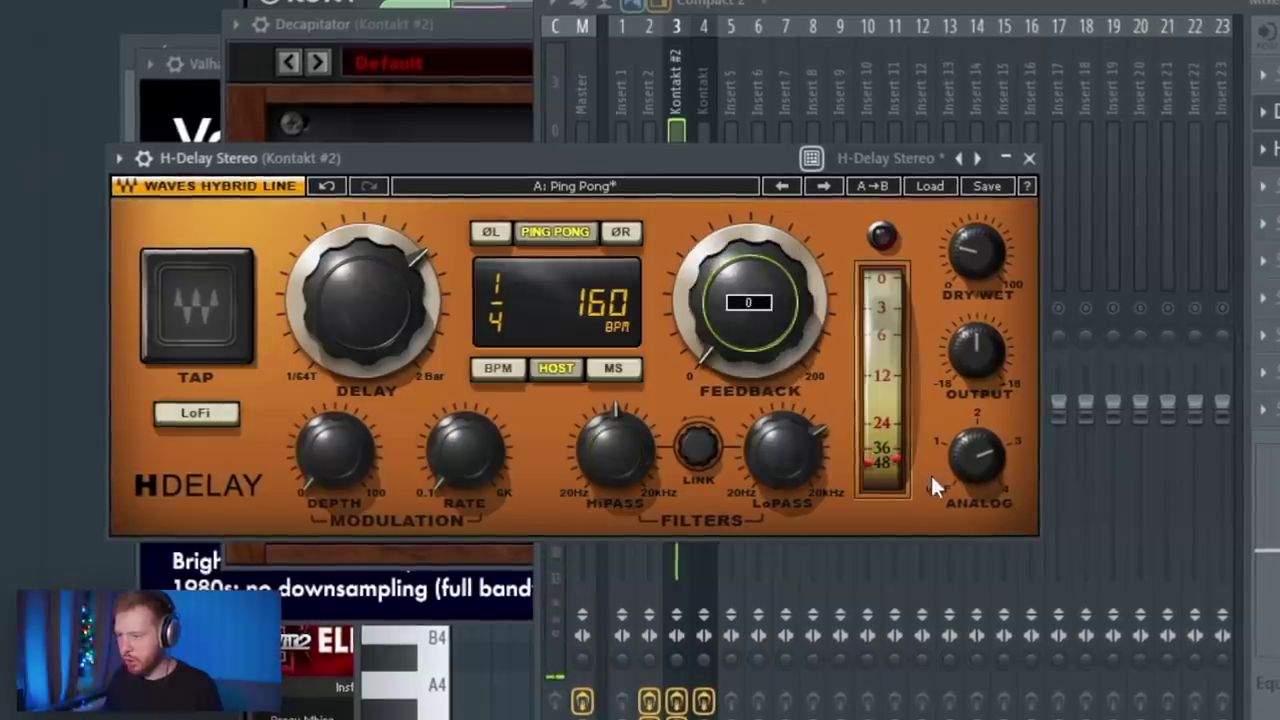
drag(703, 153, 781, 129)
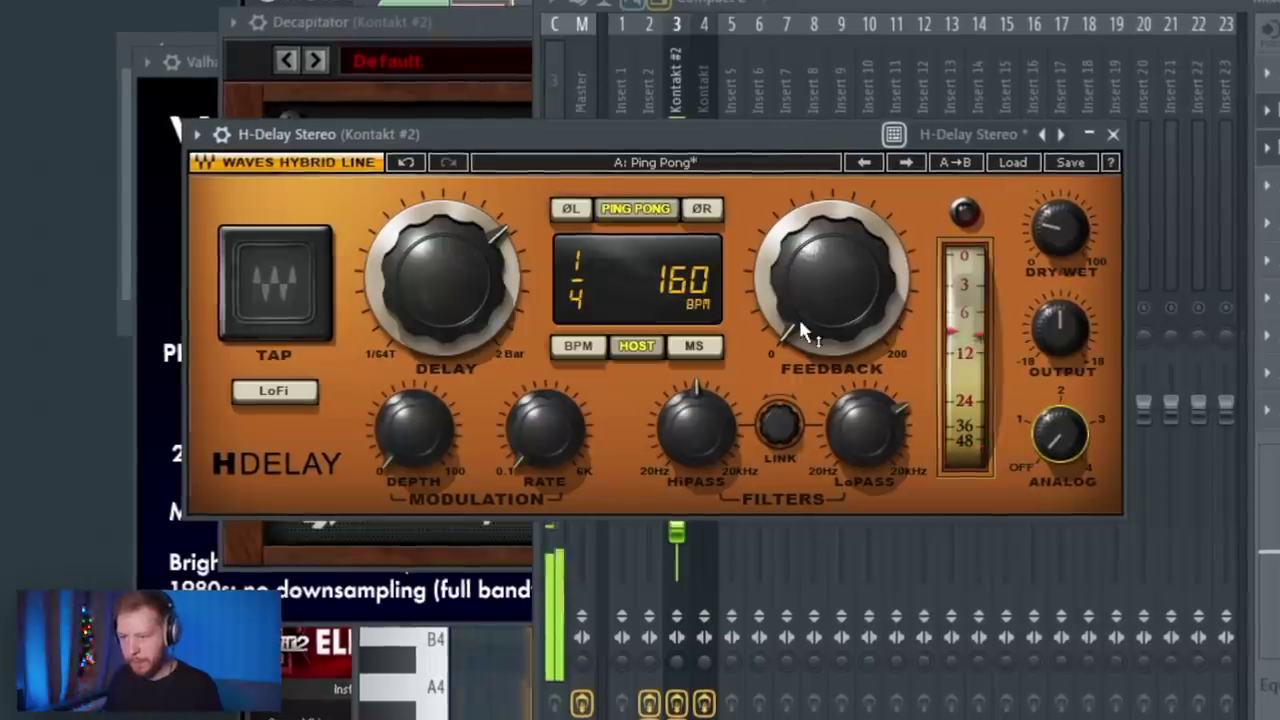
mouse_move(840, 302)
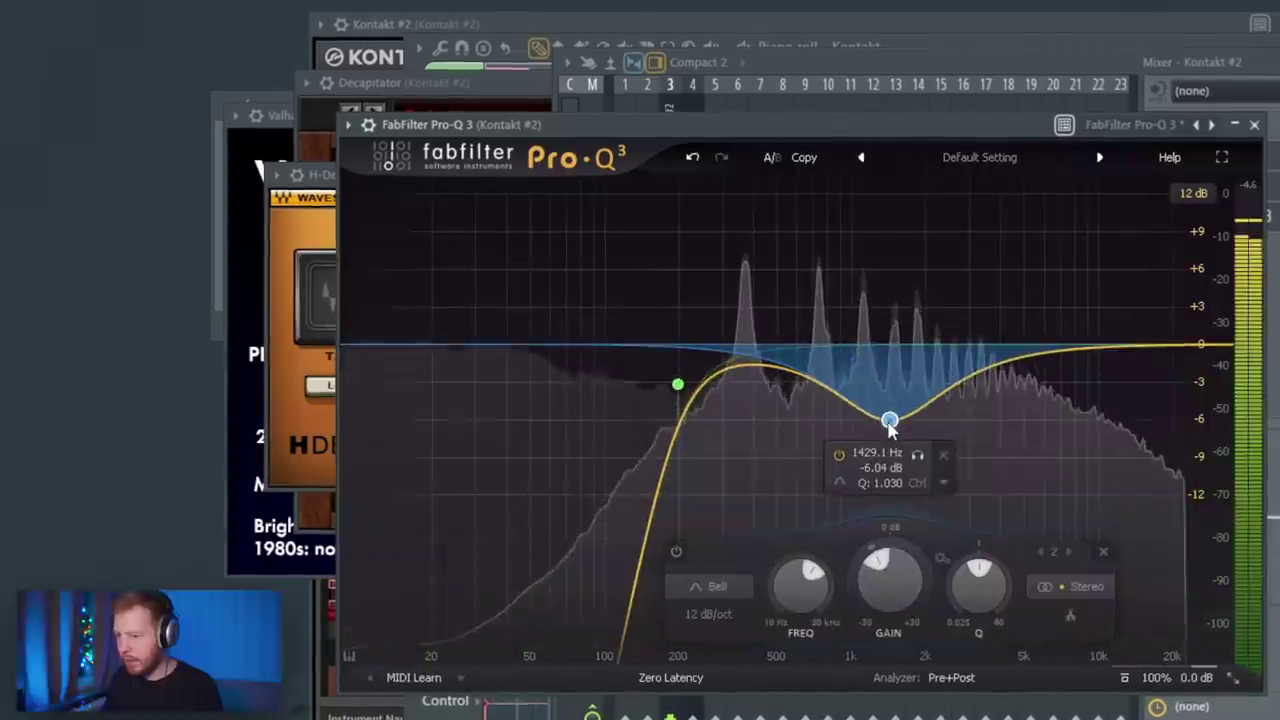
In the Kontakt #2 Pro-Q 3, set the midrange dip to about -4 dB near 1.2 kHz, add another near 500 Hz, and raise the low cut.
drag(888, 423, 875, 398)
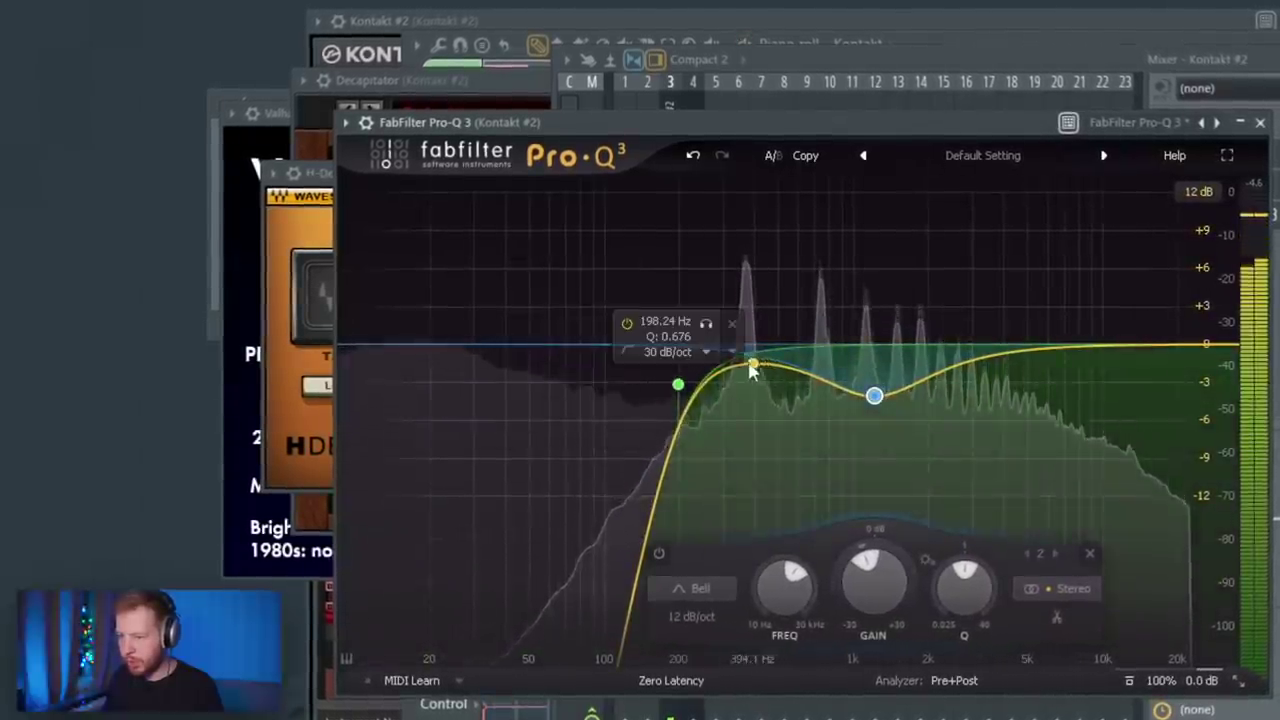
drag(752, 370, 780, 393)
drag(678, 385, 702, 410)
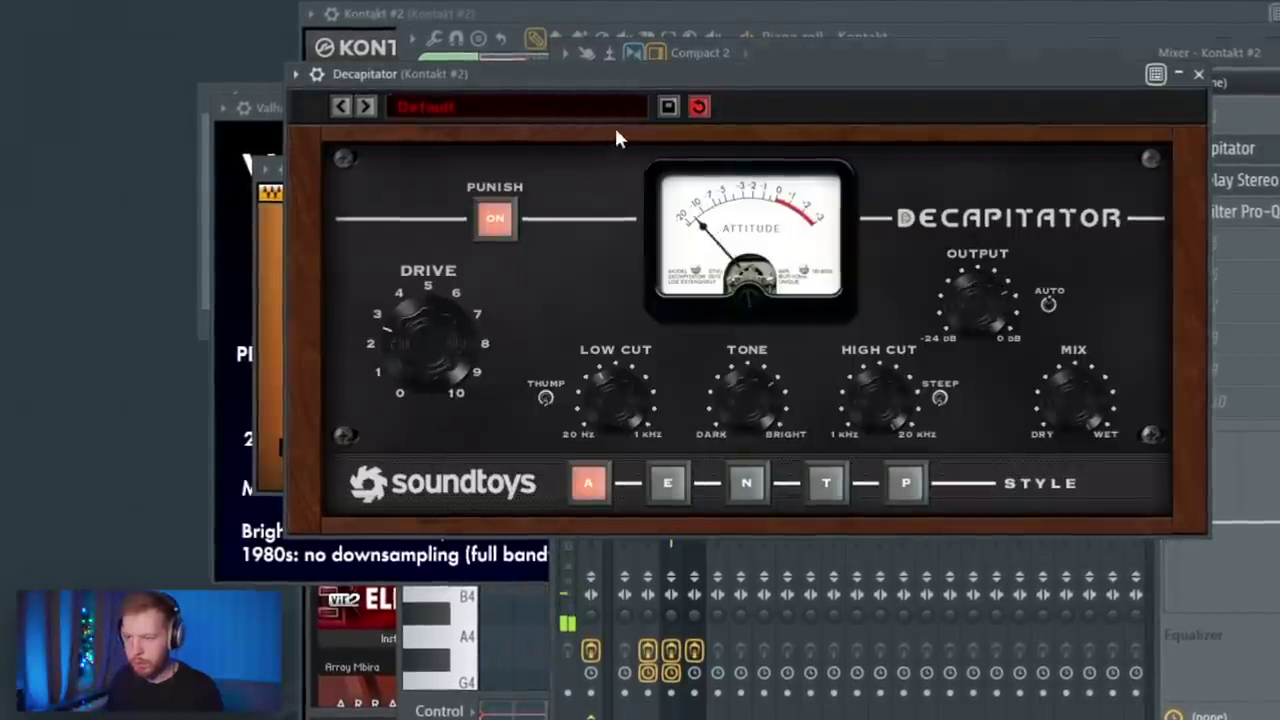
Reduce the Kontakt #2 Decapitator's drive to about 2.5 and lower that insert's fader in the mixer.
drag(659, 77, 719, 80)
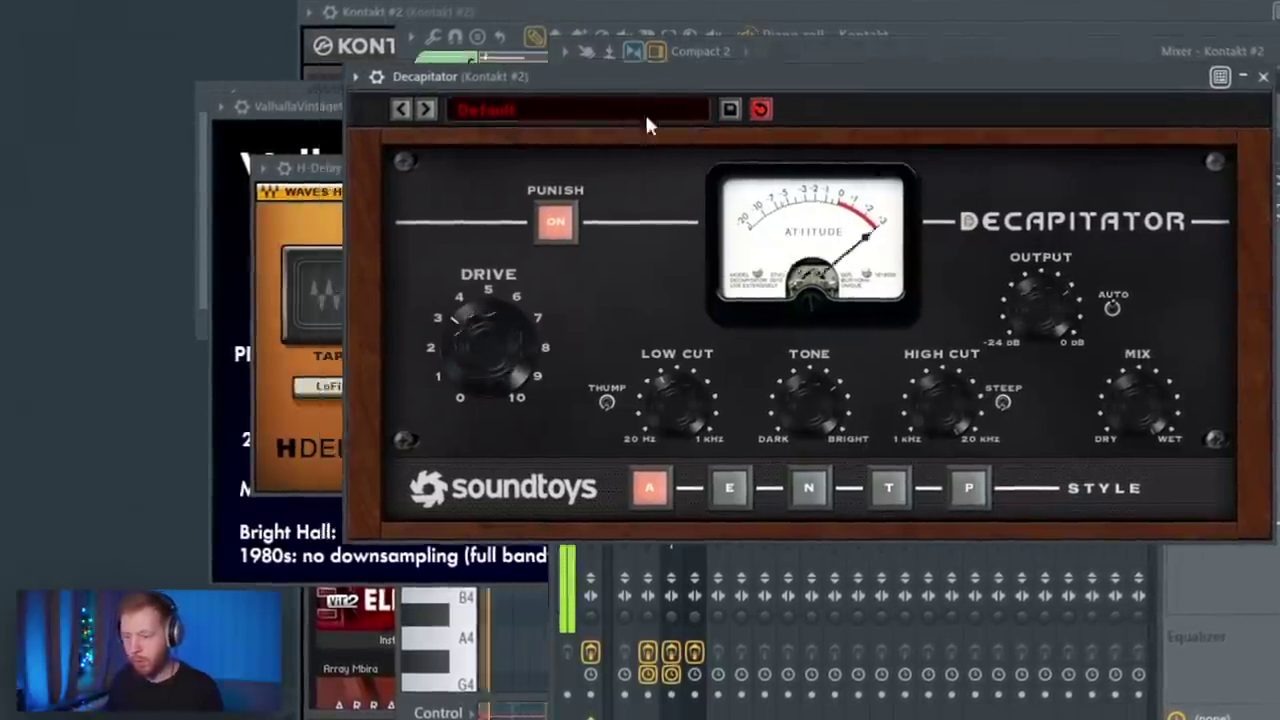
drag(665, 78, 790, 80)
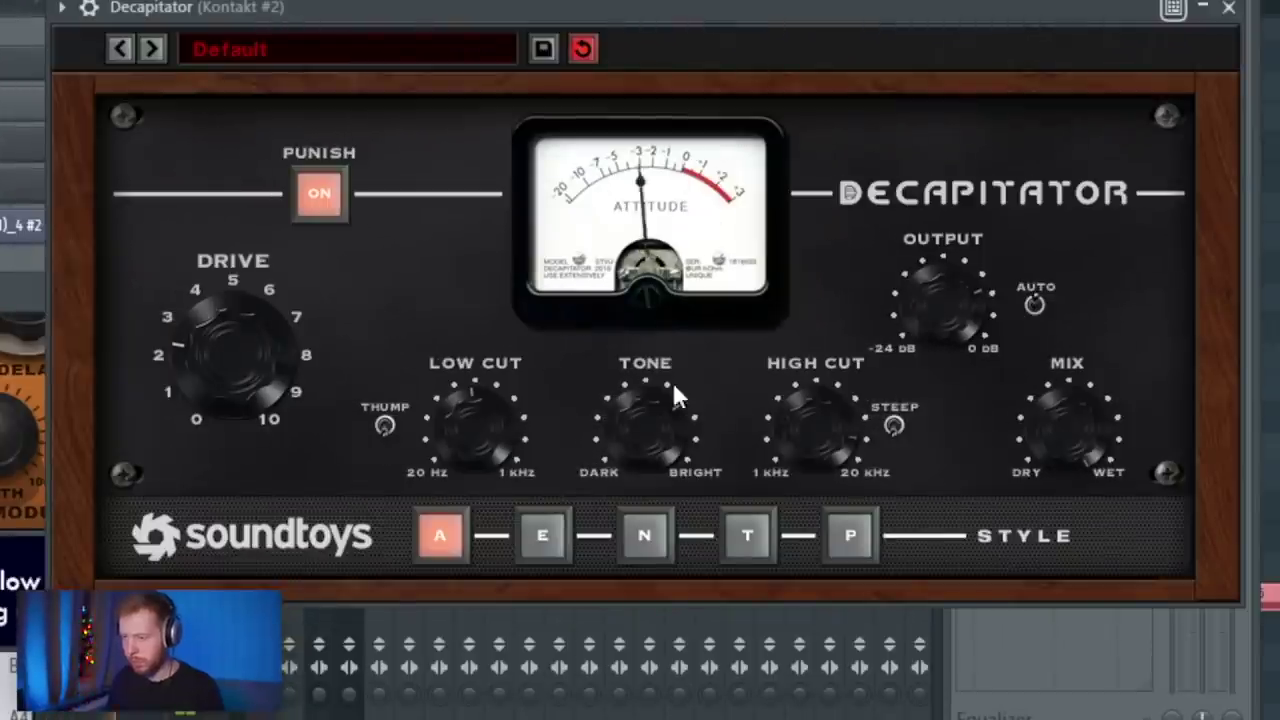
key(F9)
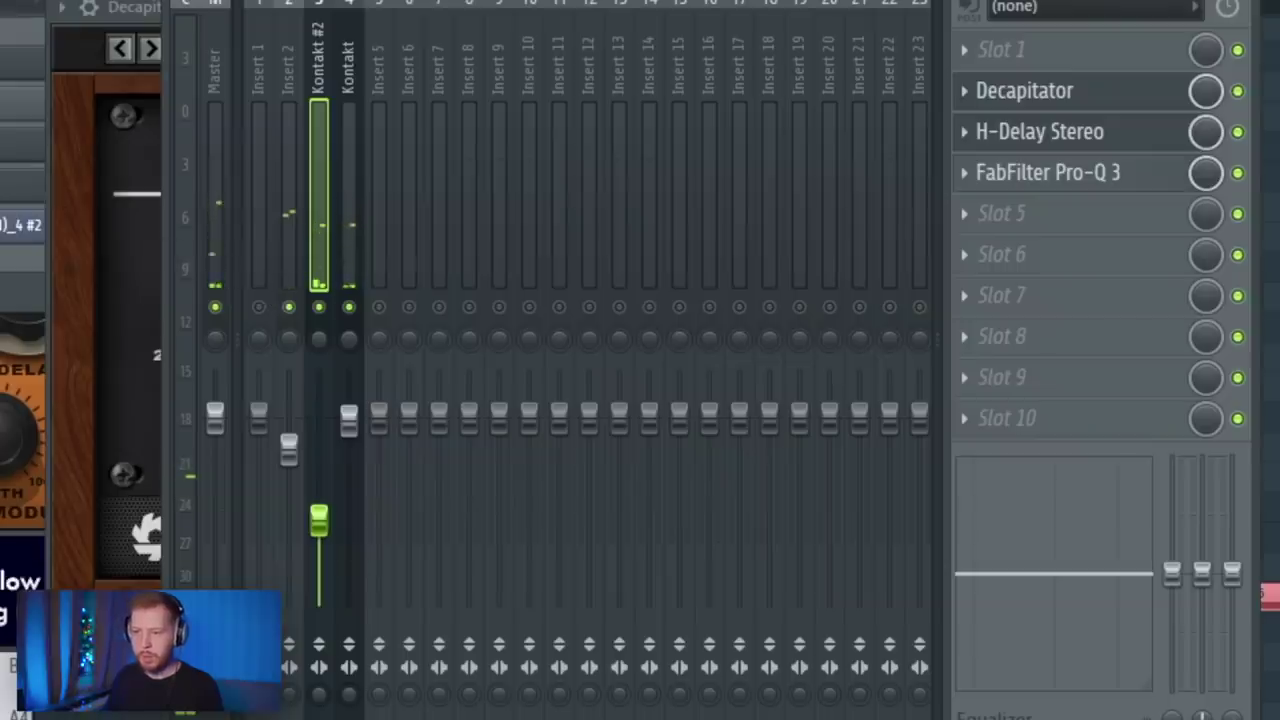
Transpose the Kontakt flute melody up one octave and lower the short run in bar 2 to G#6, A6, G#6, F#6 and D6.
key(F7)
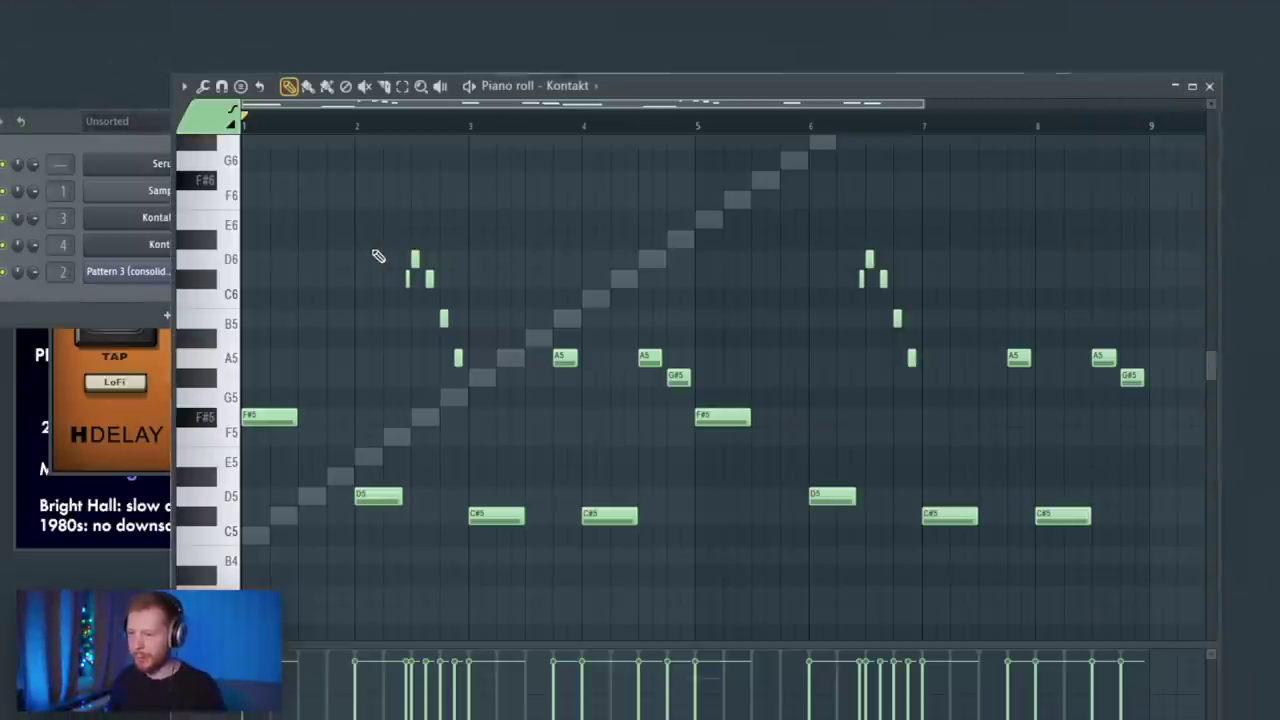
scroll(378, 256, up, 4)
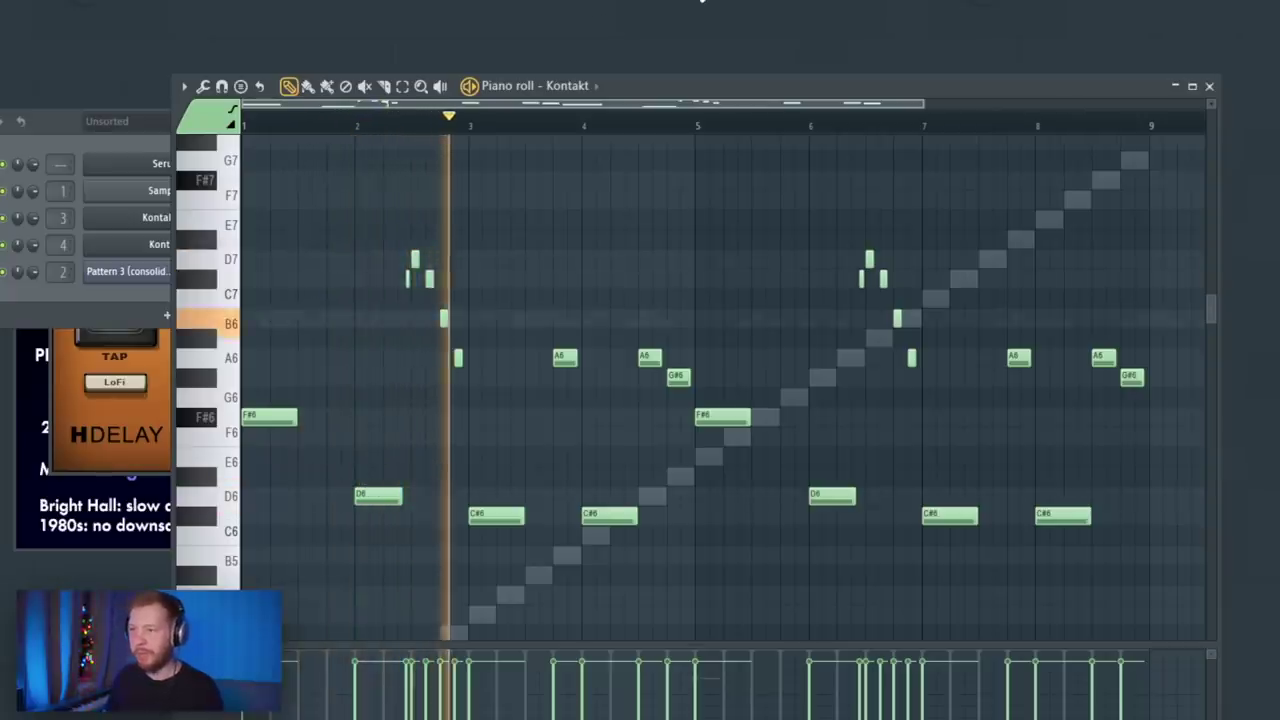
drag(358, 211, 488, 387)
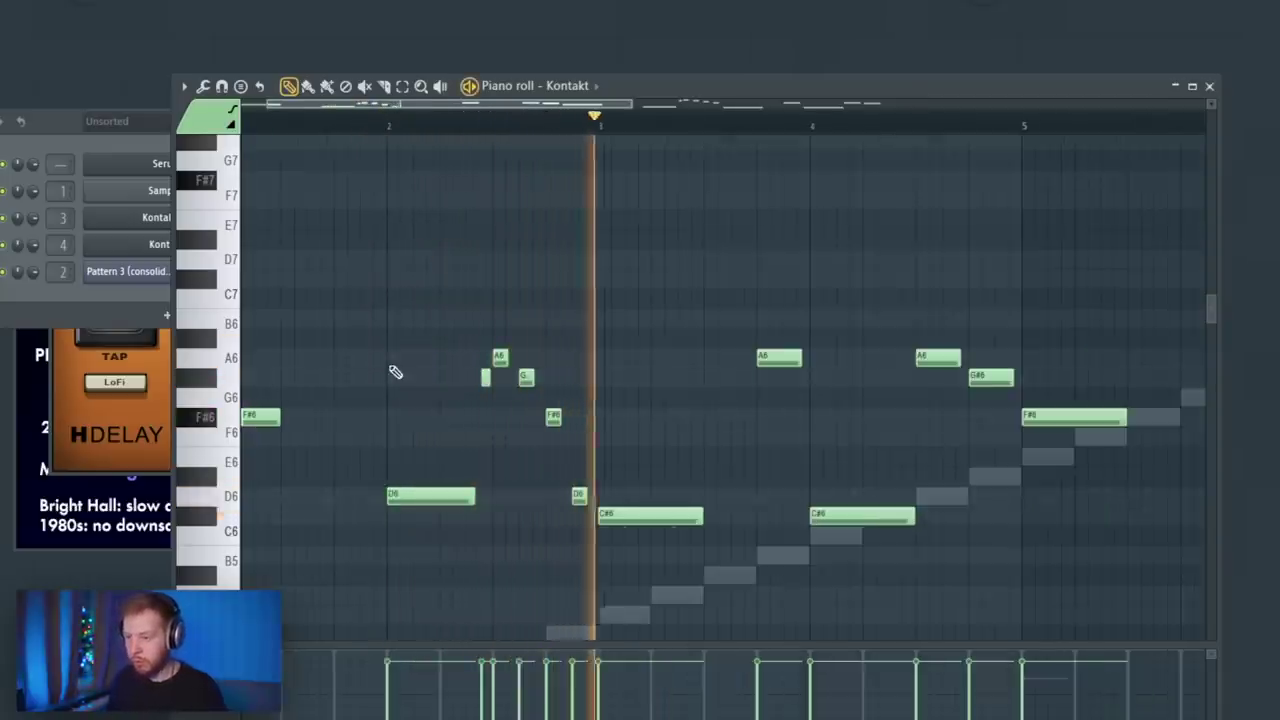
scroll(396, 372, down, 3)
mouse_move(1001, 231)
mouse_down()
mouse_move(606, 586)
mouse_move(722, 574)
mouse_up()
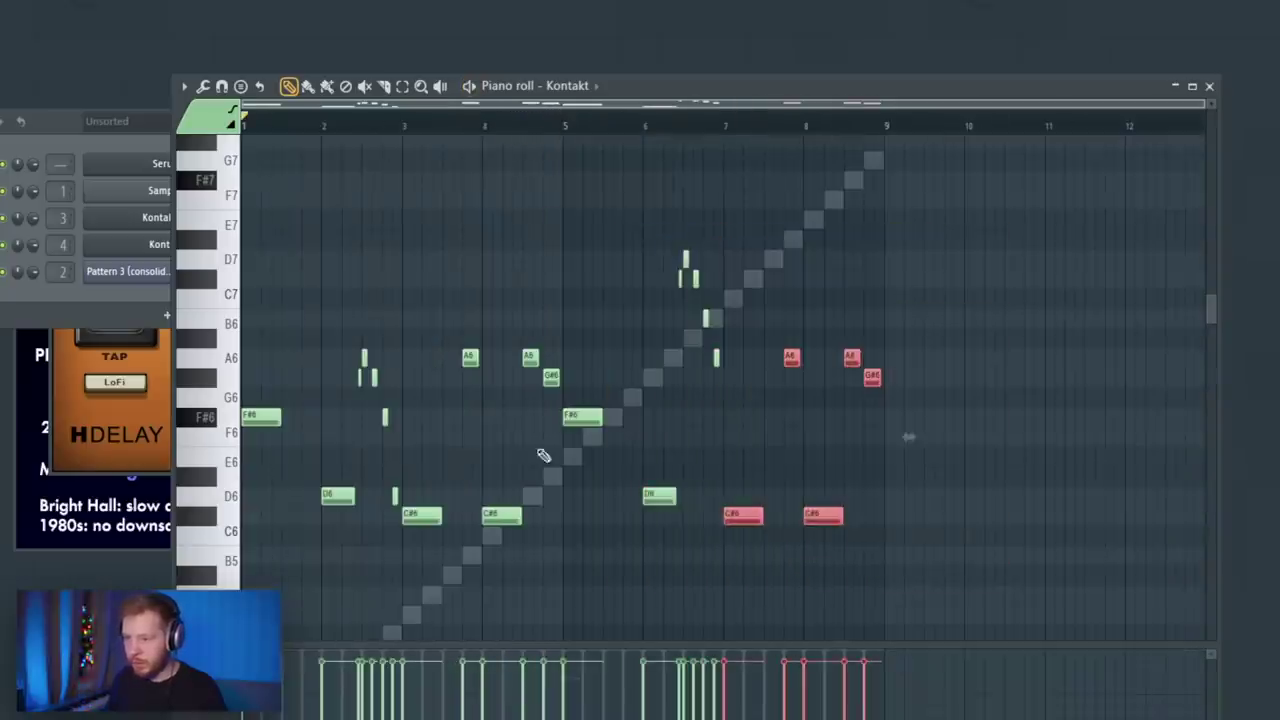
scroll(243, 337, up, 3)
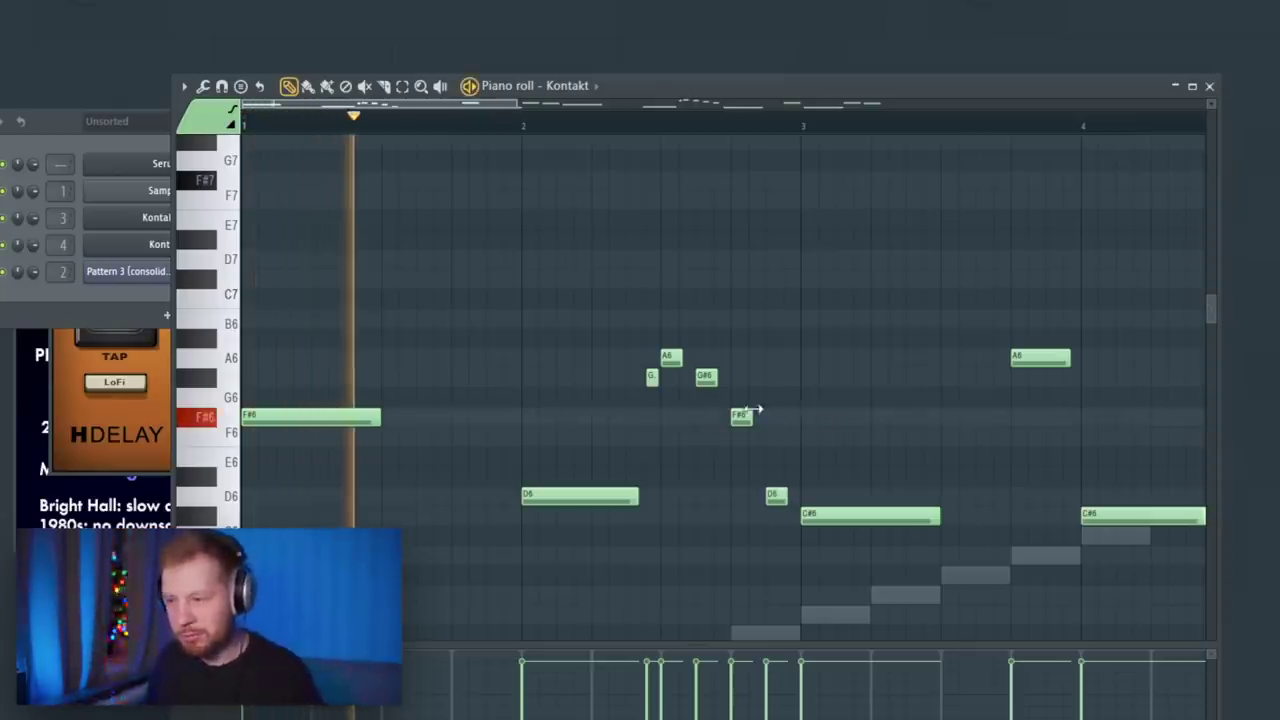
scroll(757, 410, down, 2)
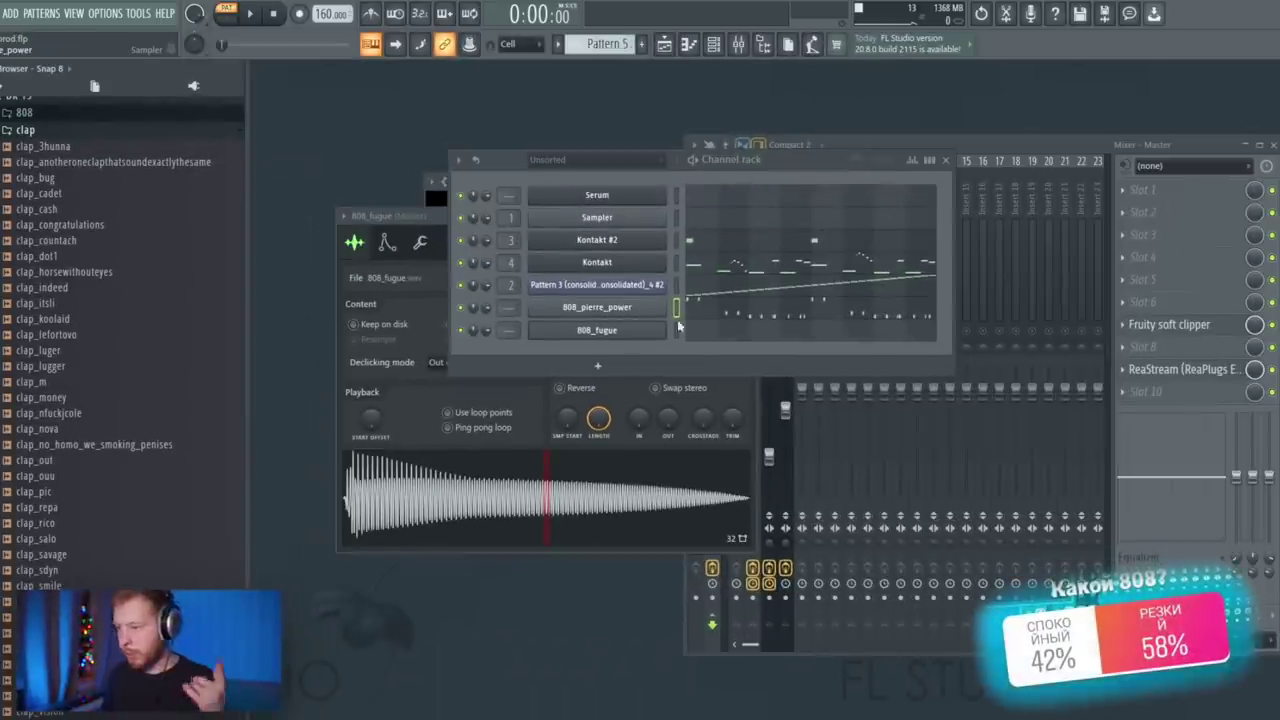
Add the clap_uz and kick_lean samples from the DK 19 kit as new channels in the channel rack.
scroll(91, 505, down, 2)
drag(88, 601, 574, 372)
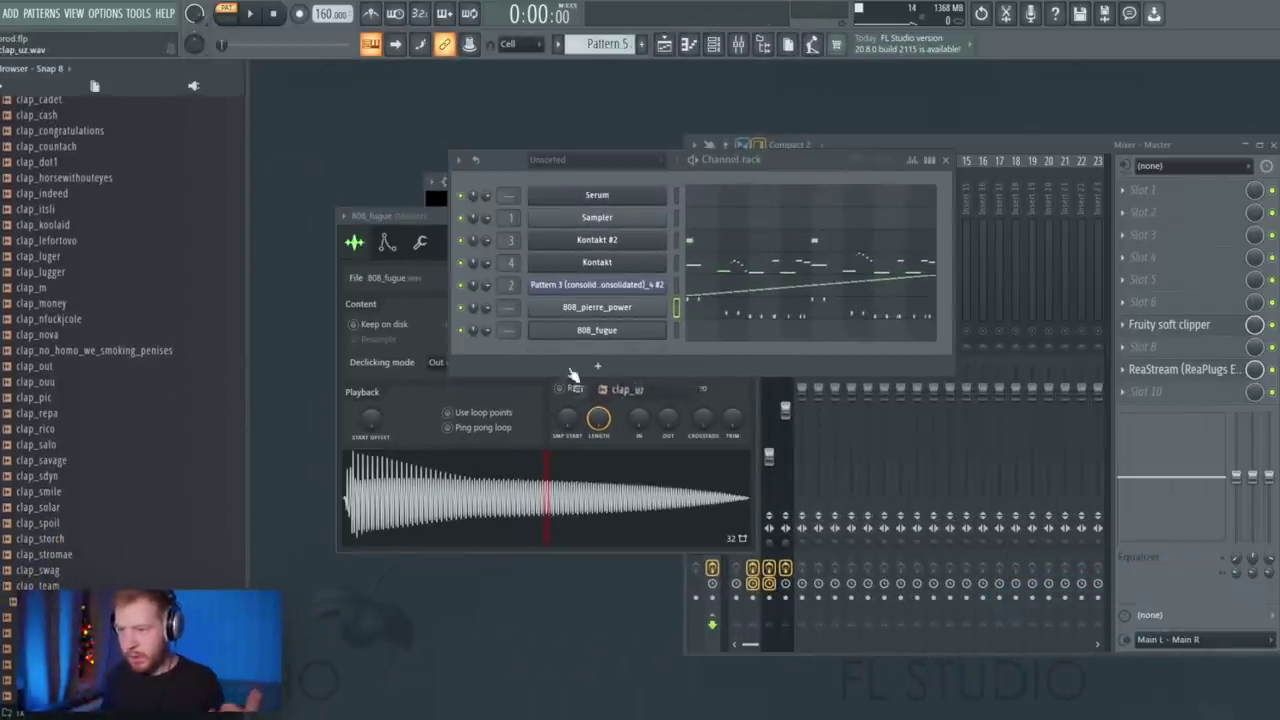
click(82, 398)
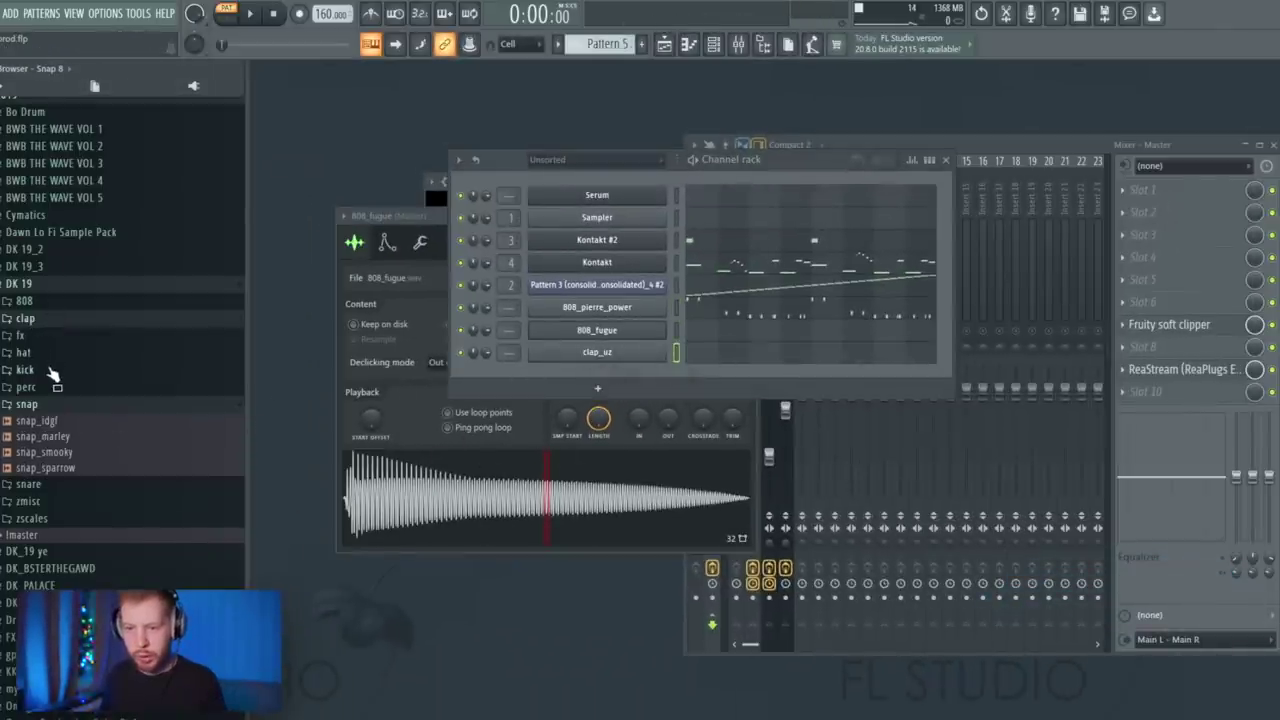
click(51, 371)
drag(50, 500, 597, 388)
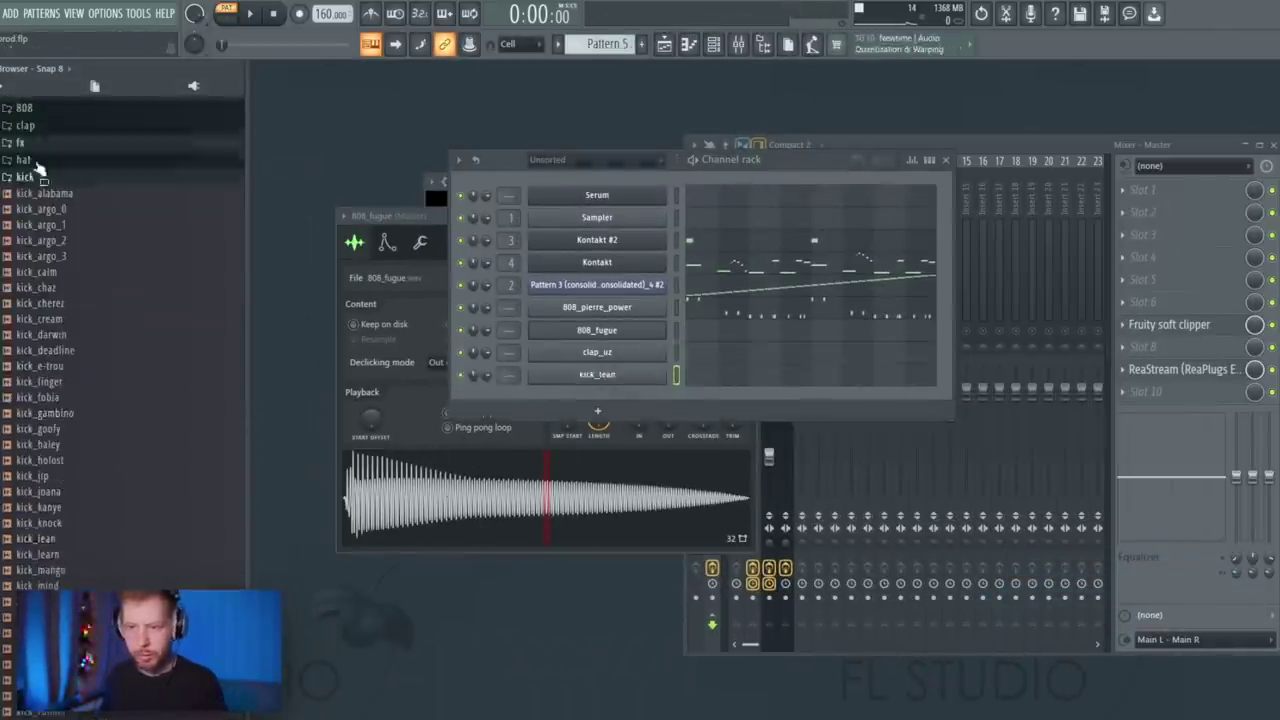
Add hh_ideal, hh_wasp, snare_shorty, perc_murder, perc_nextel, PALACE CRASH (4) and [CC] Retail as channels in the channel rack.
click(38, 166)
drag(60, 360, 597, 415)
drag(77, 374, 597, 435)
drag(60, 400, 597, 478)
drag(60, 420, 680, 488)
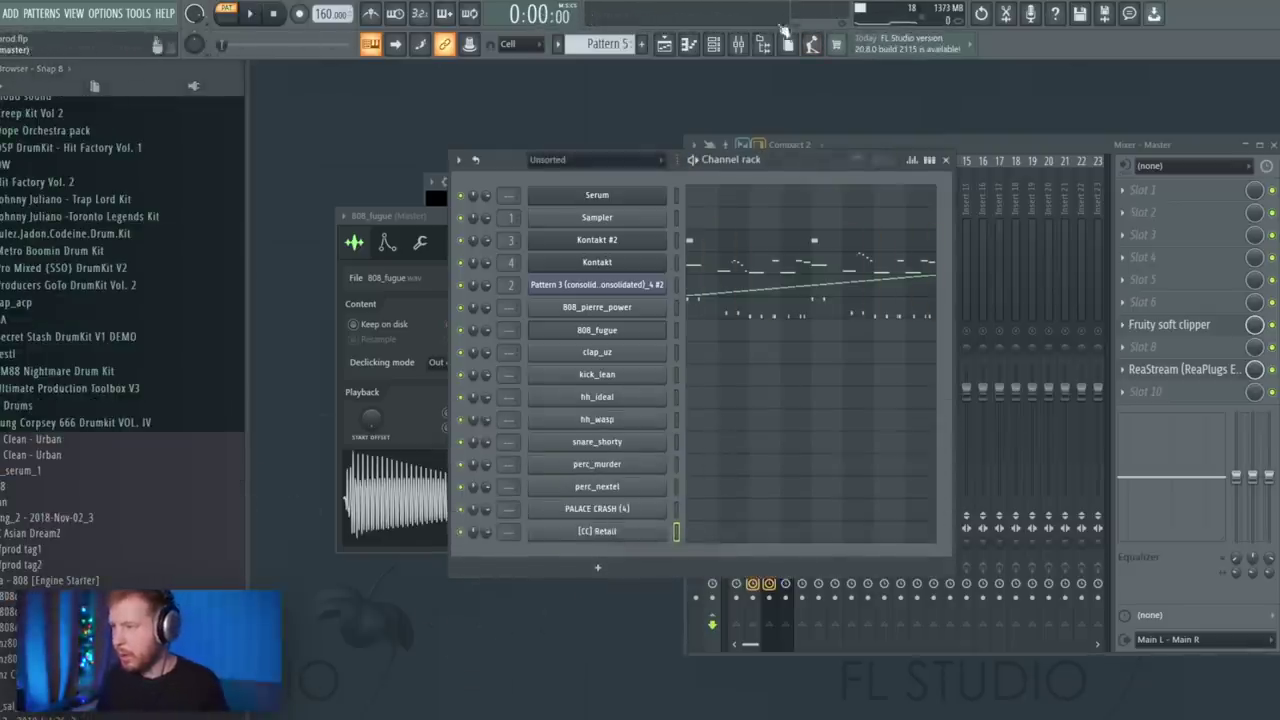
Hide the sample browser and split Pattern 5 into separate patterns by channel.
click(763, 44)
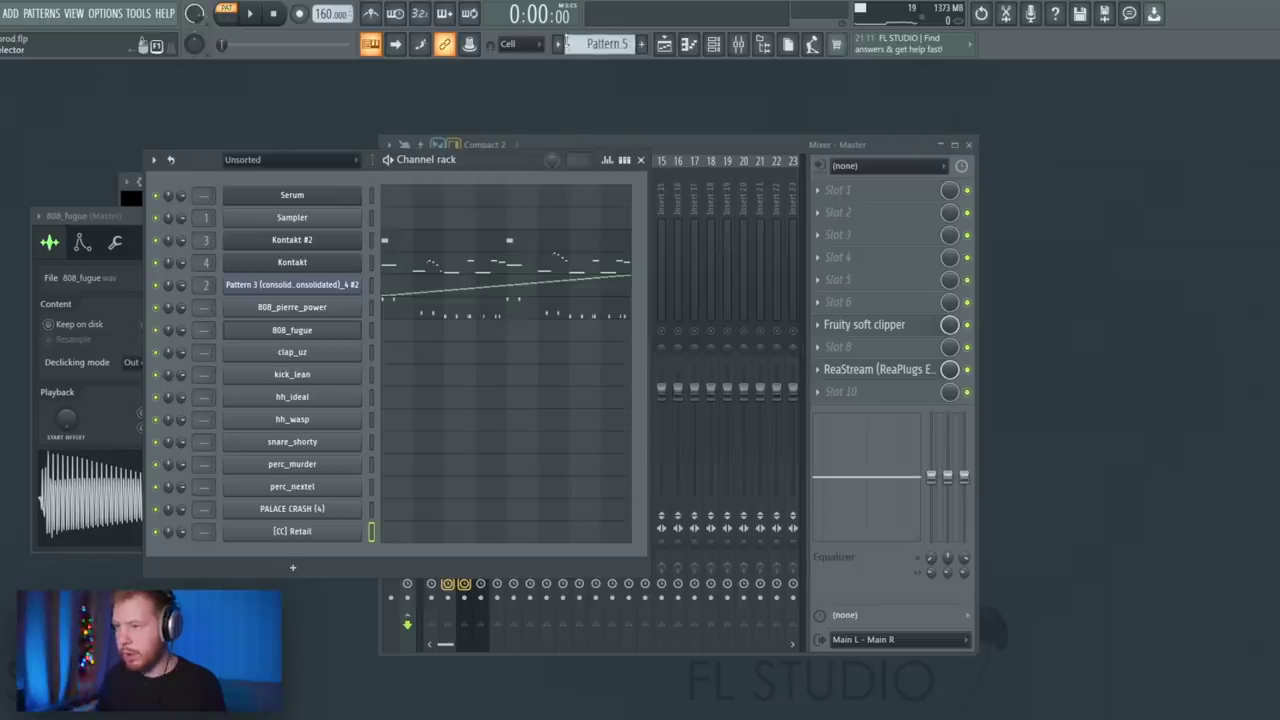
click(558, 44)
click(674, 287)
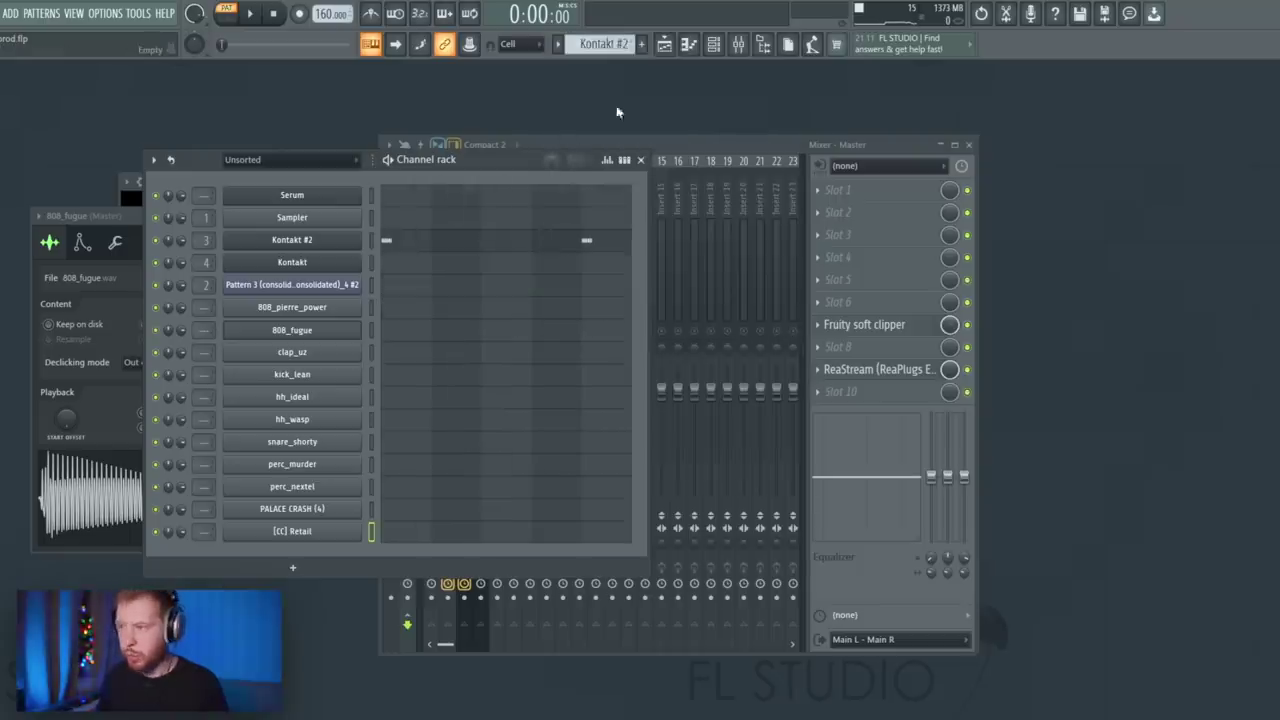
Consolidate the Kontakt #2 pattern to audio in the playlist and trim the sample to its first hit with a 34% end offset.
click(664, 44)
key(space)
ctrl+click(208, 163)
key(ctrl+alt+c)
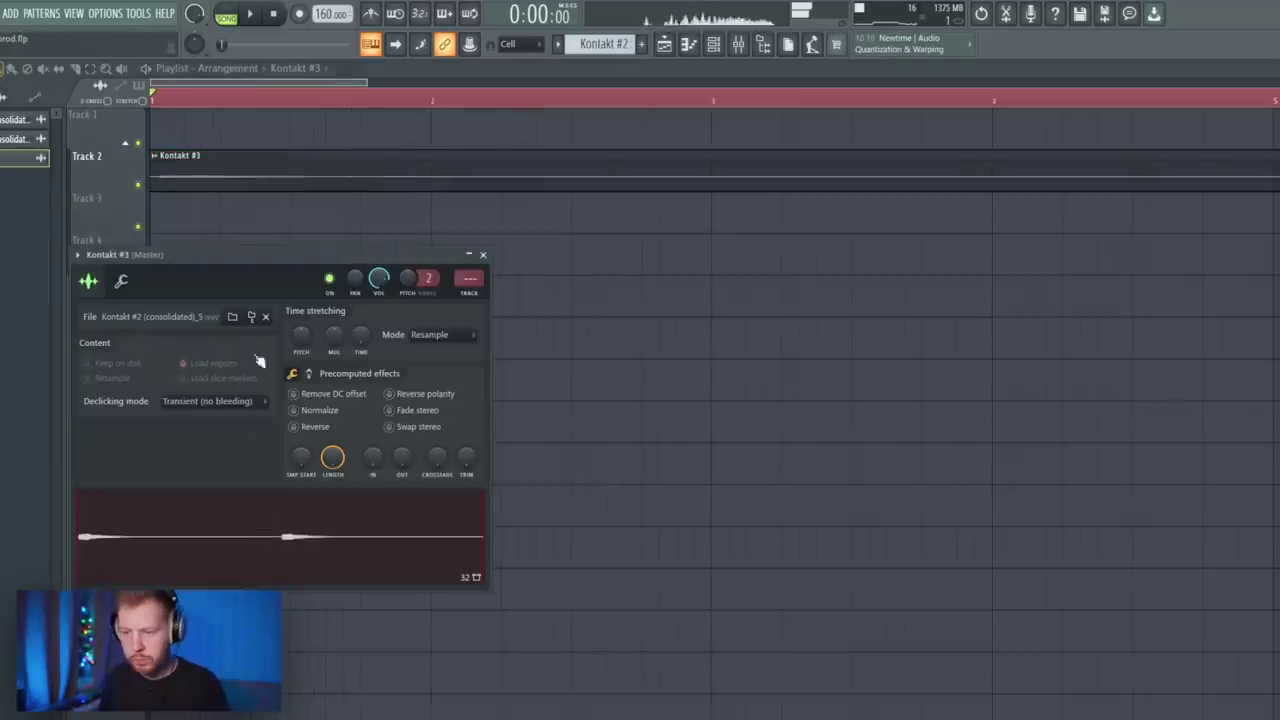
drag(324, 462, 330, 465)
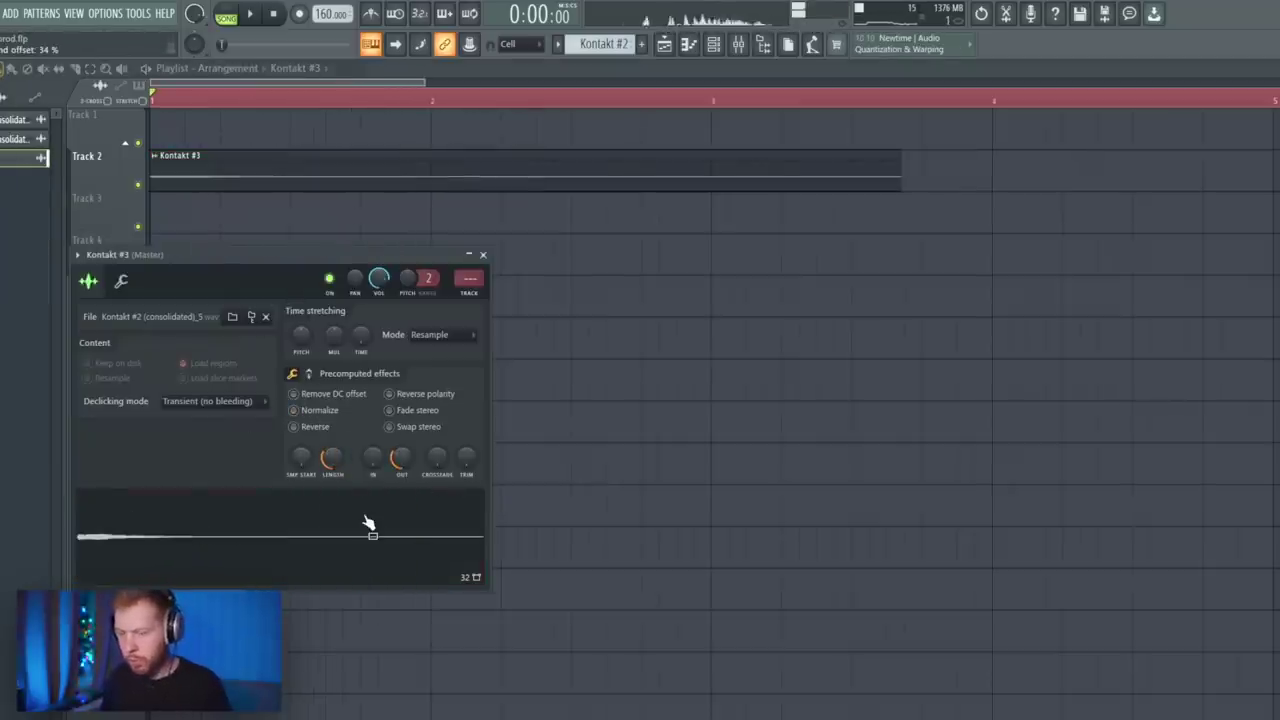
Place the Kontakt flute pattern on Track 4 of the playlist and consolidate it to an audio clip.
click(5, 279)
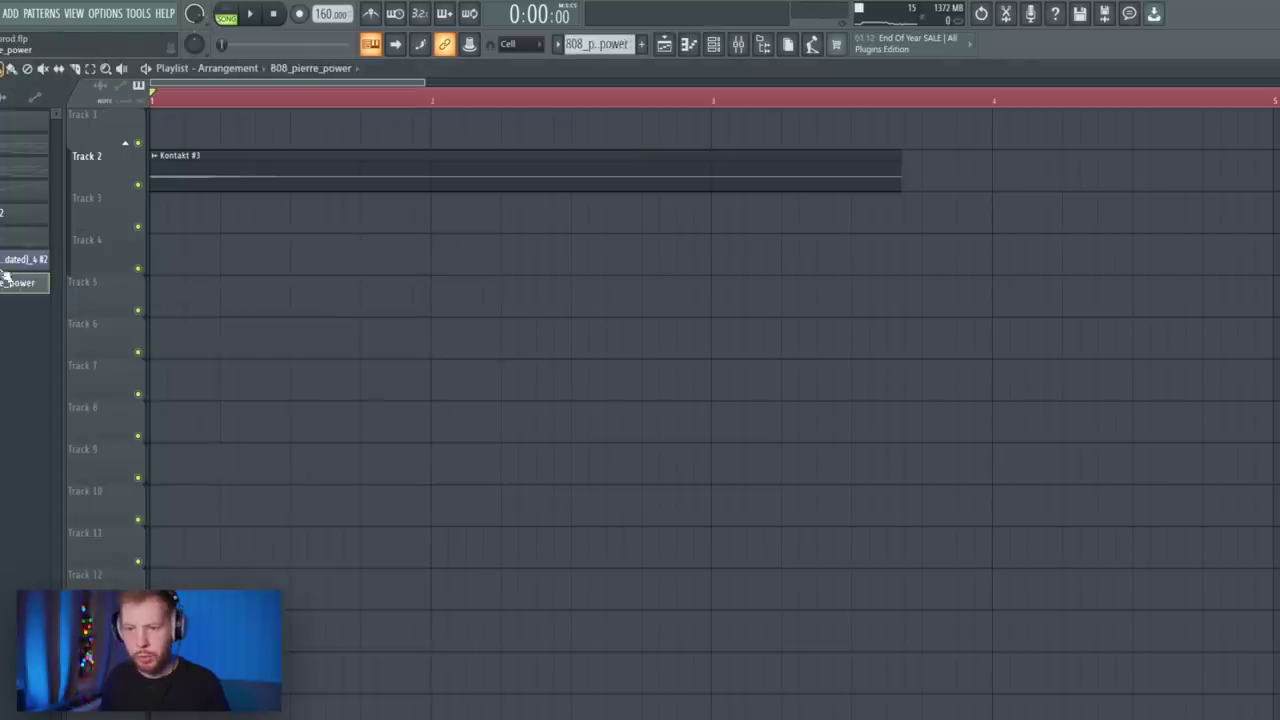
click(291, 250)
drag(337, 257, 205, 250)
right_click(262, 172)
ctrl+right_click(271, 246)
ctrl+drag(887, 345, 752, 330)
key(ctrl+alt+c)
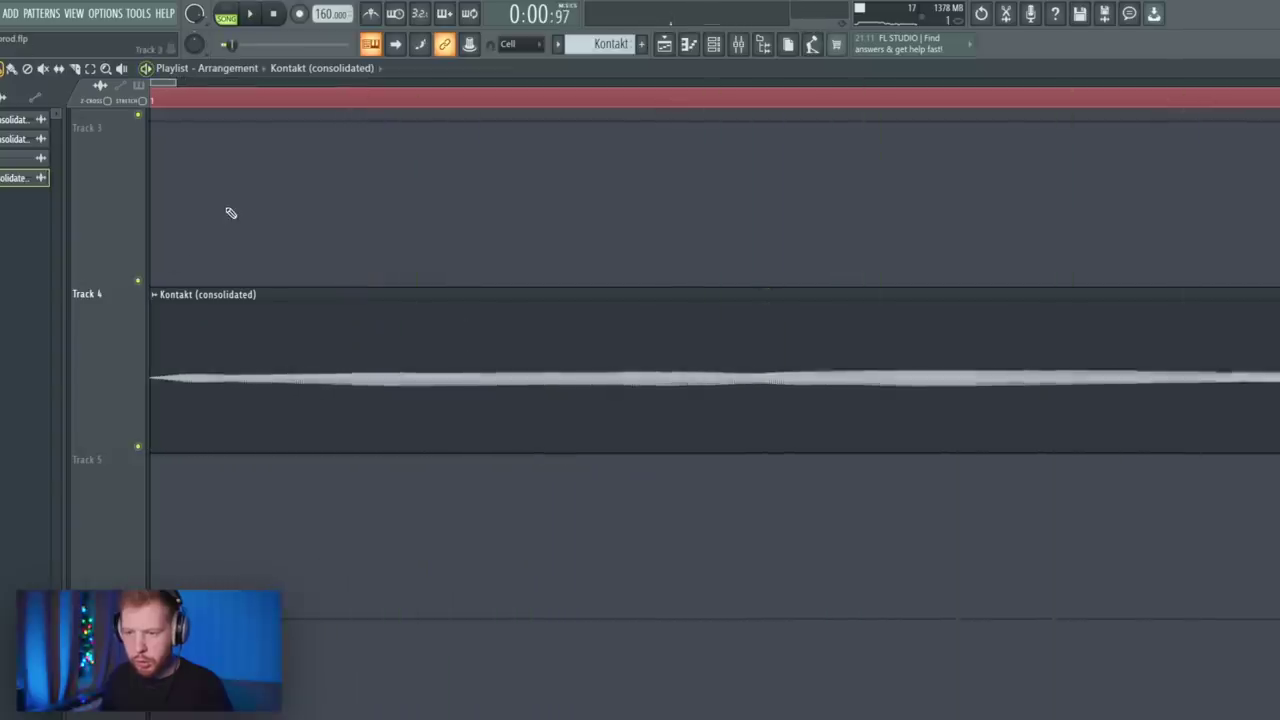
Duplicate the consolidated Kontakt clip to bar 9, make the copy unique, and open its channel settings.
scroll(237, 210, down, 5)
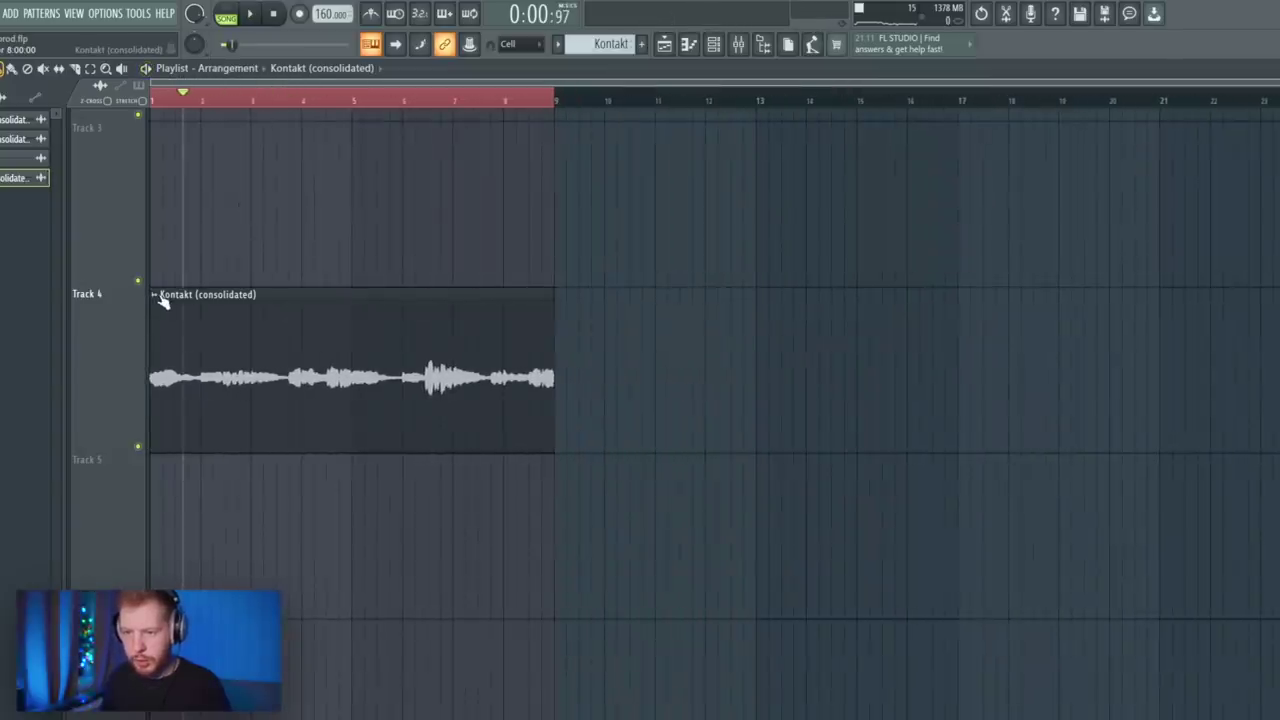
shift+drag(200, 348, 600, 346)
click(556, 294)
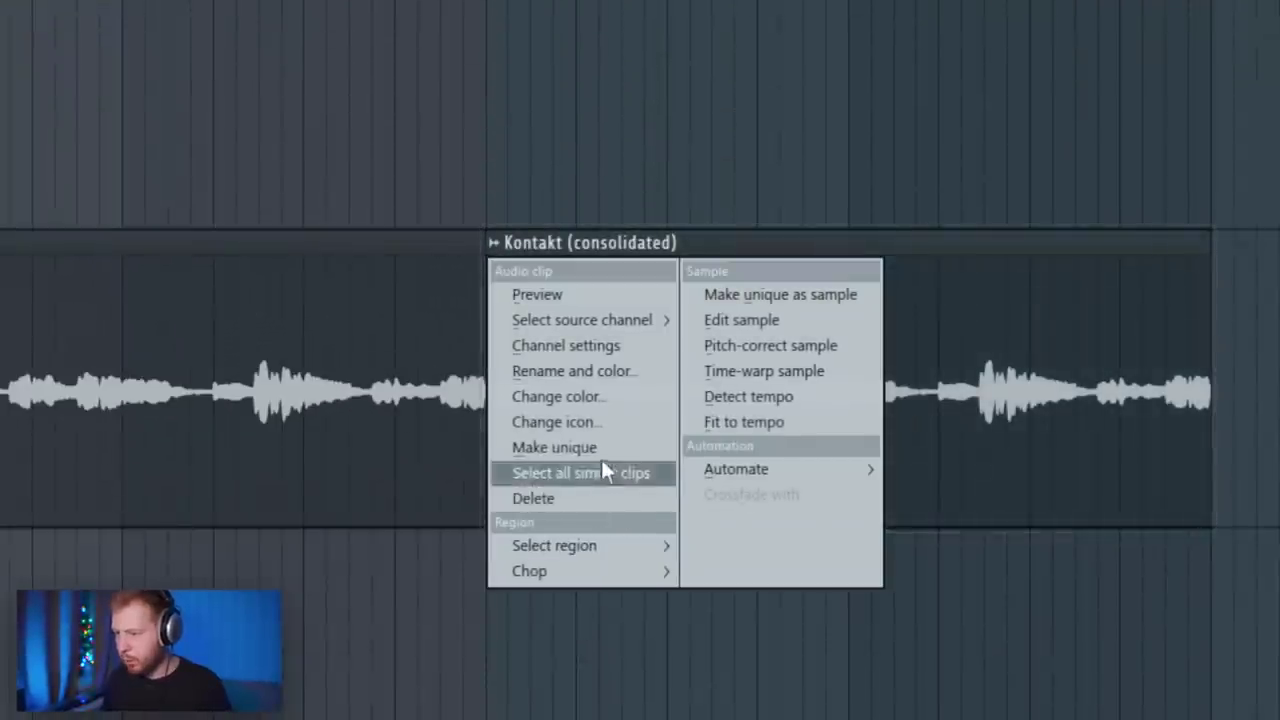
click(570, 447)
double_click(698, 378)
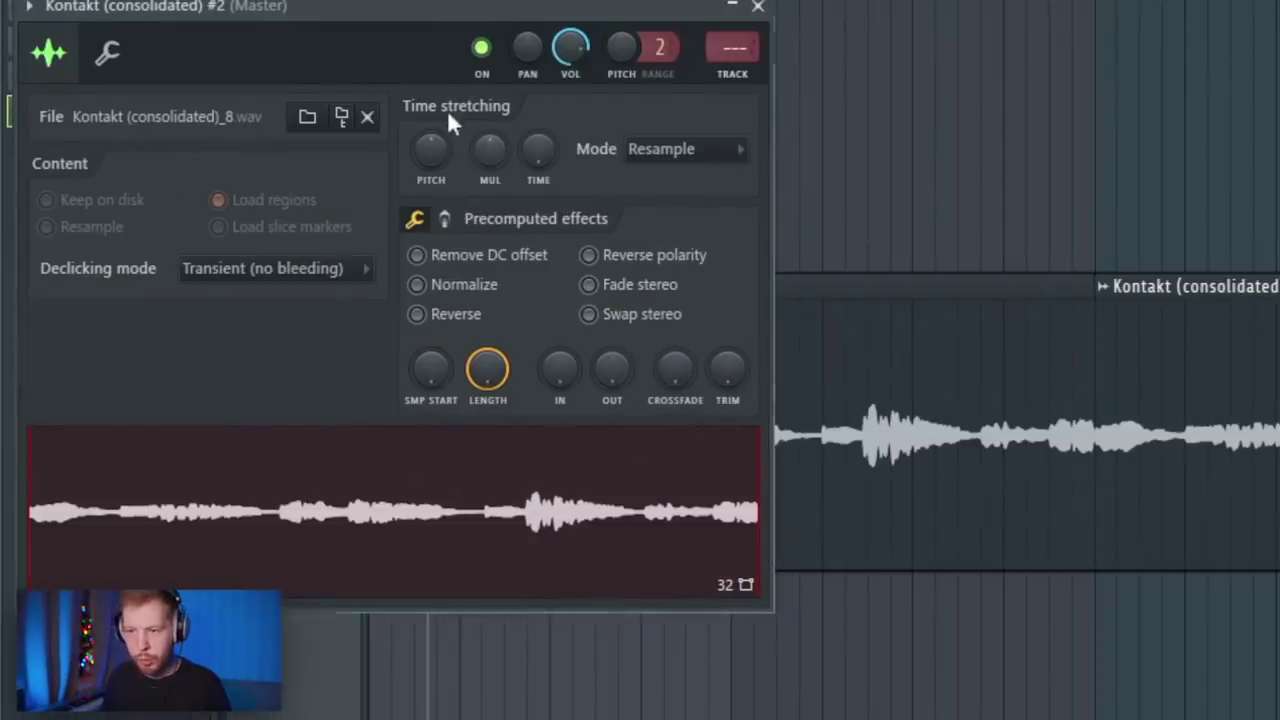
Close the duplicate clip's channel settings, select bars 1 to 17 in the playlist and play the selection.
click(757, 7)
scroll(654, 223, down, 2)
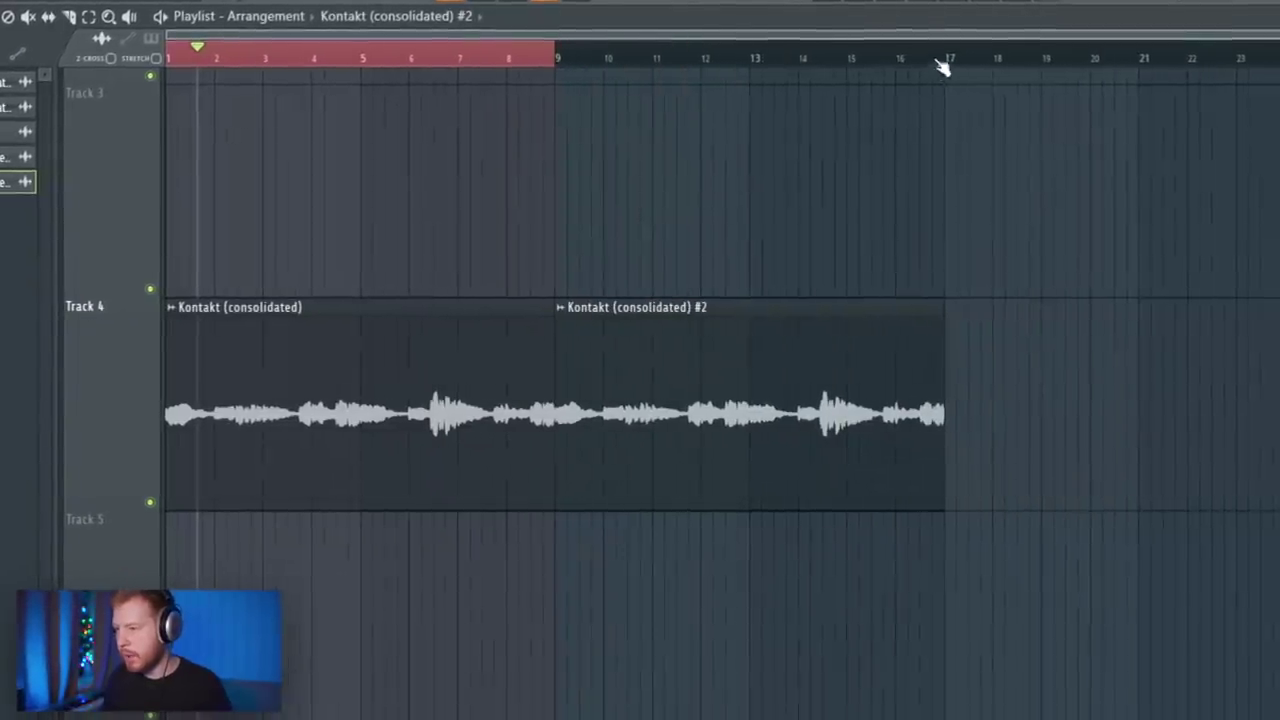
ctrl+drag(943, 60, 163, 60)
click(509, 57)
key(space)
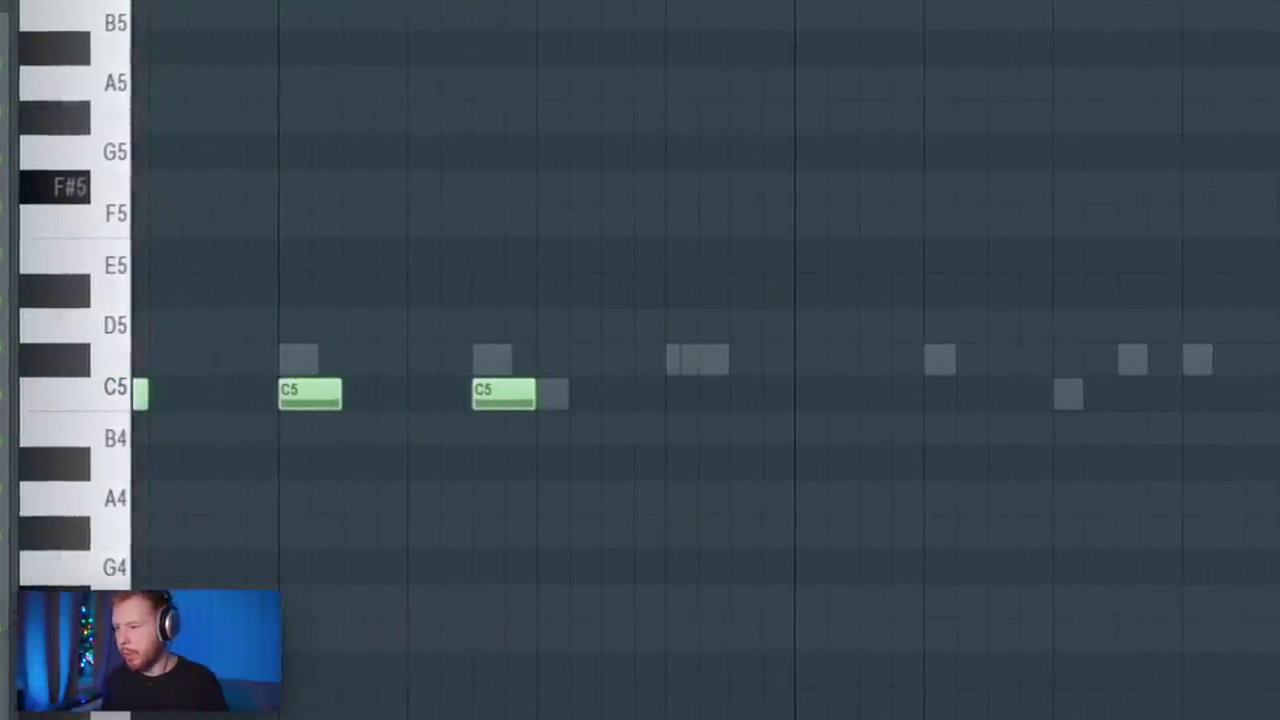
Add another C5 hit to the drum pattern and toggle the precomputed effects option of the hh_ideal sample.
click(934, 391)
scroll(932, 384, down, 3)
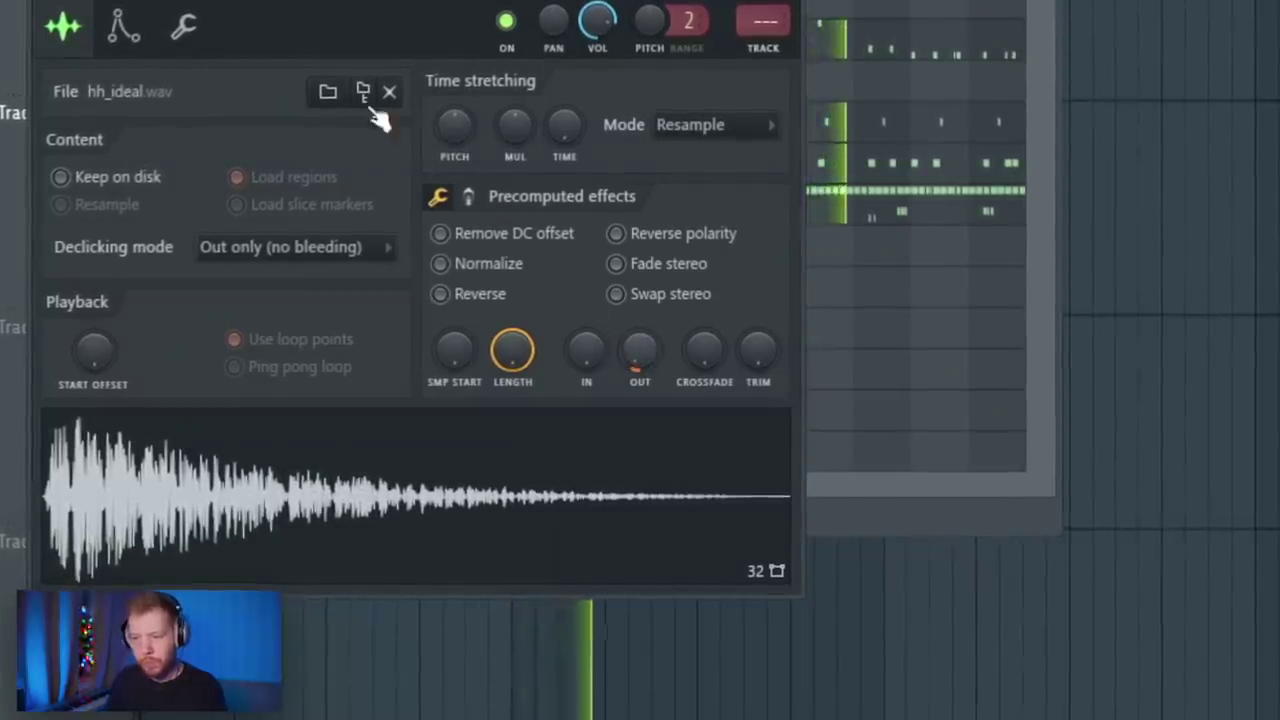
click(468, 196)
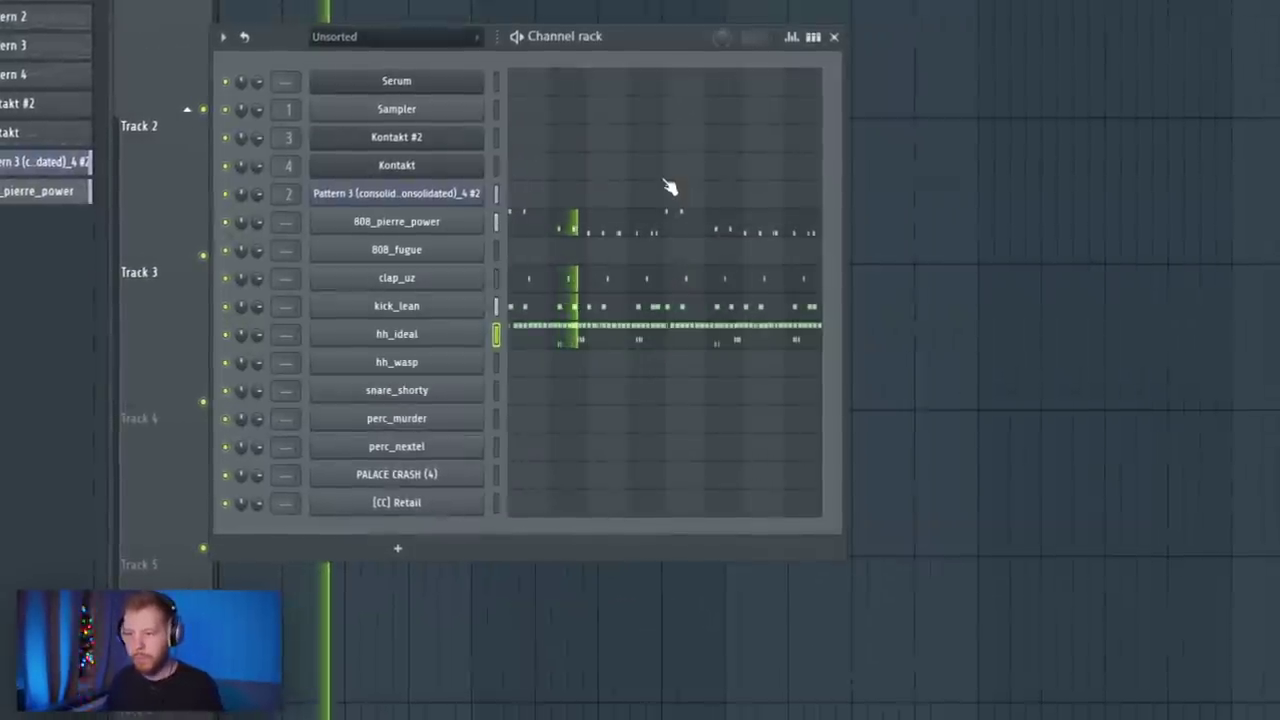
Add a C5 hit in the piano roll over the ghosted hi-hat and 808 patterns.
key(F6)
scroll(634, 346, up, 3)
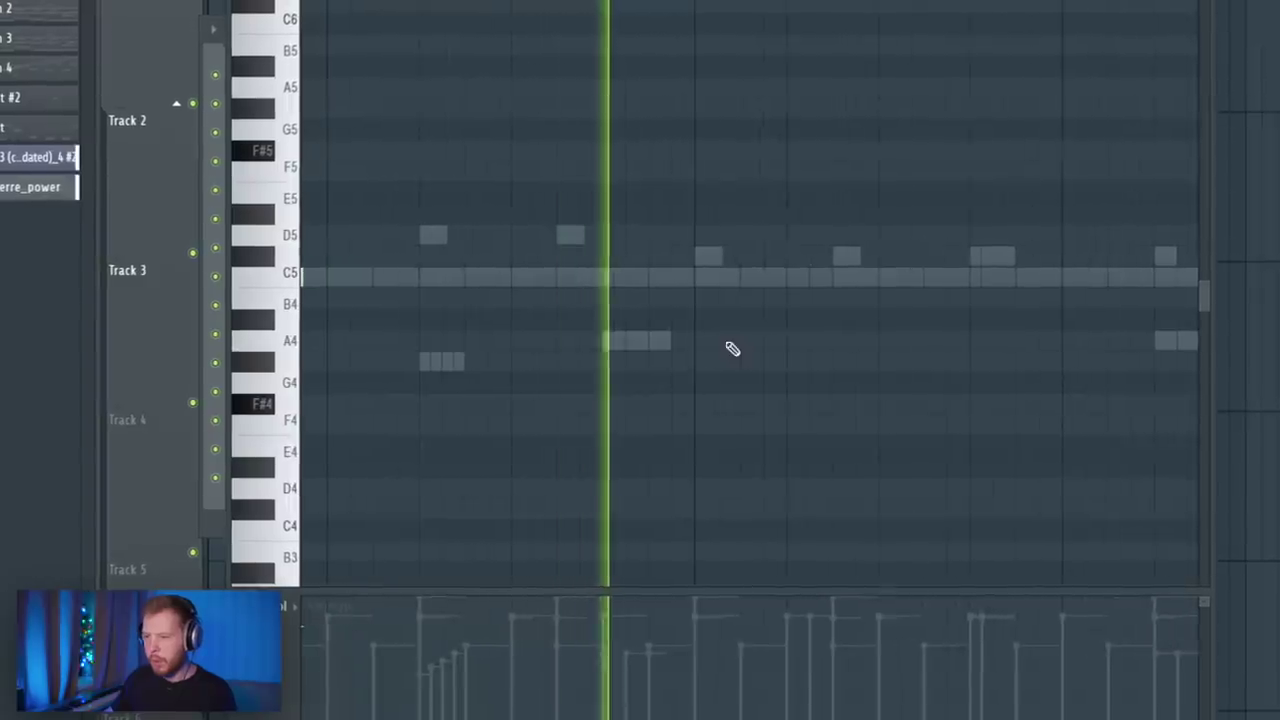
scroll(762, 292, down, 5)
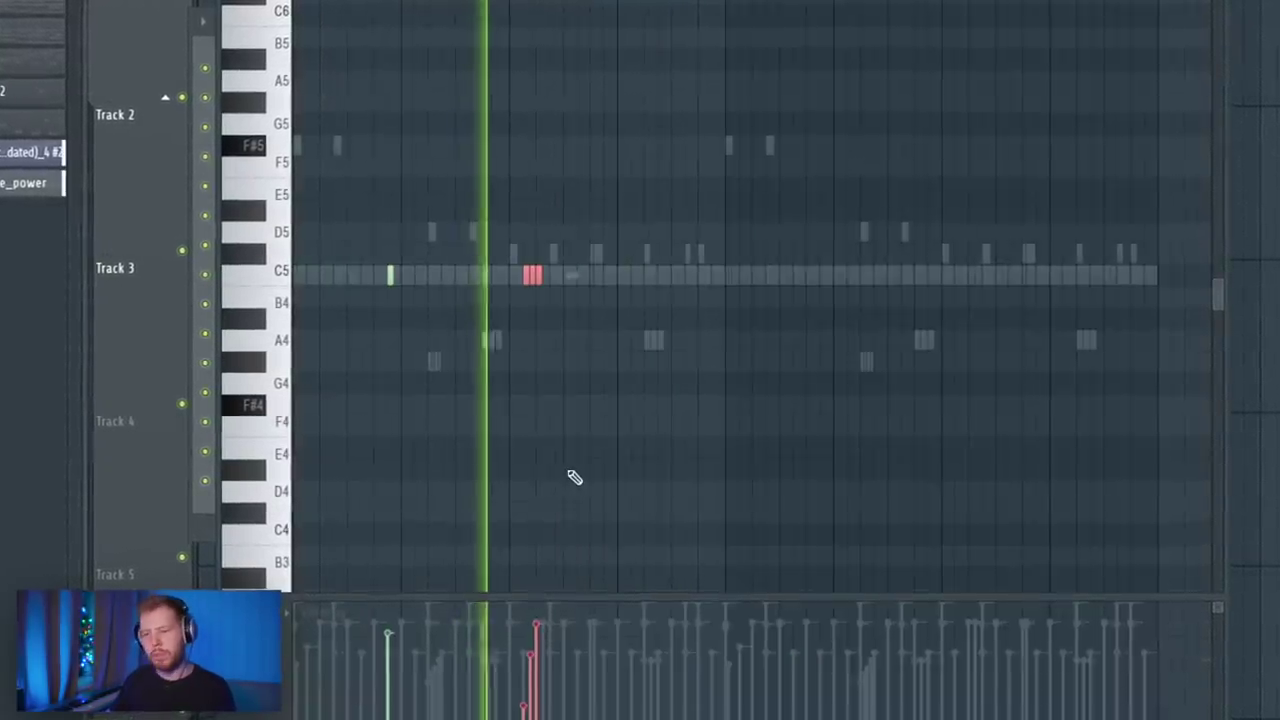
scroll(980, 406, up, 3)
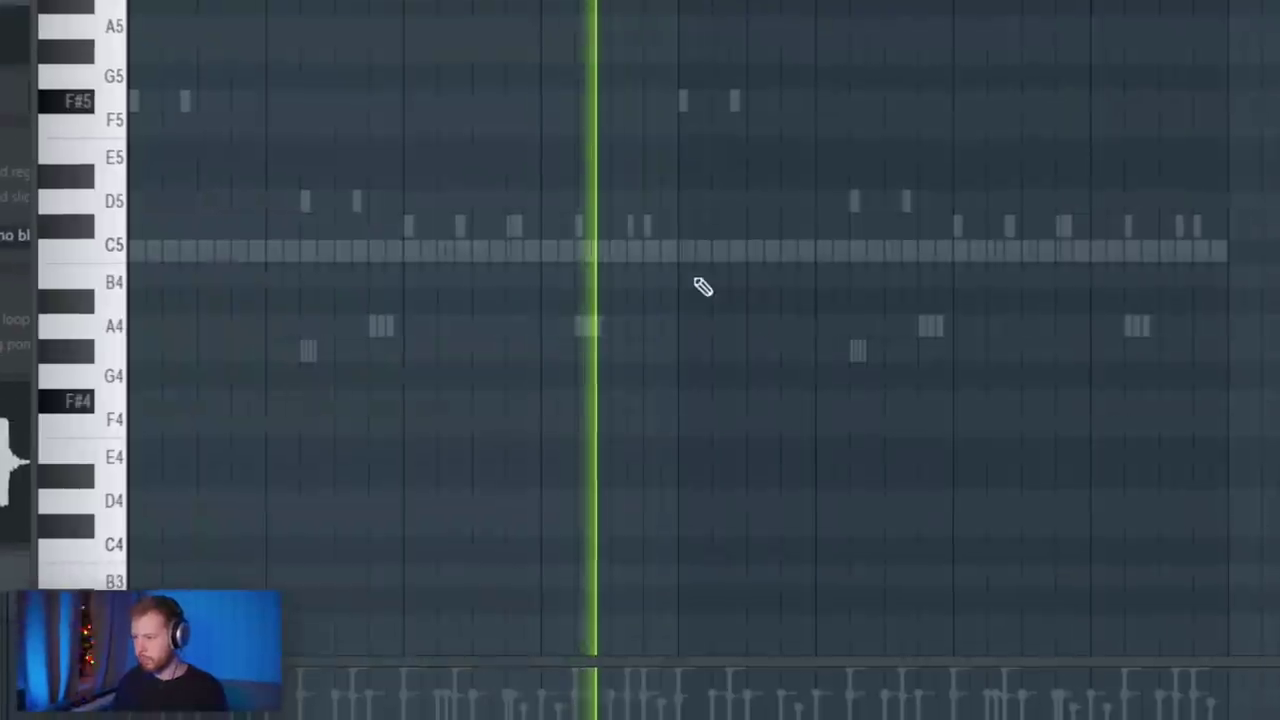
click(643, 248)
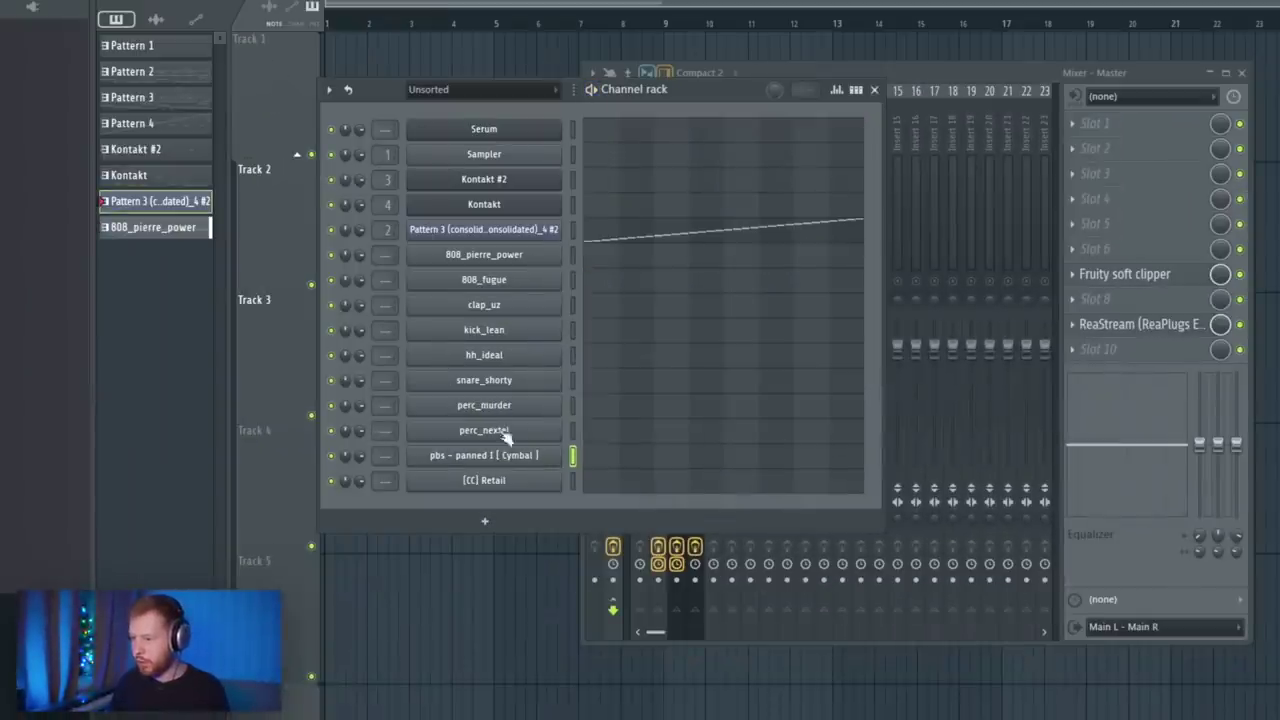
Write one-bar F#5 and D5 notes for the [CC] Retail channel and extend the following C#5 note to bar 5.
click(484, 480)
click(273, 207)
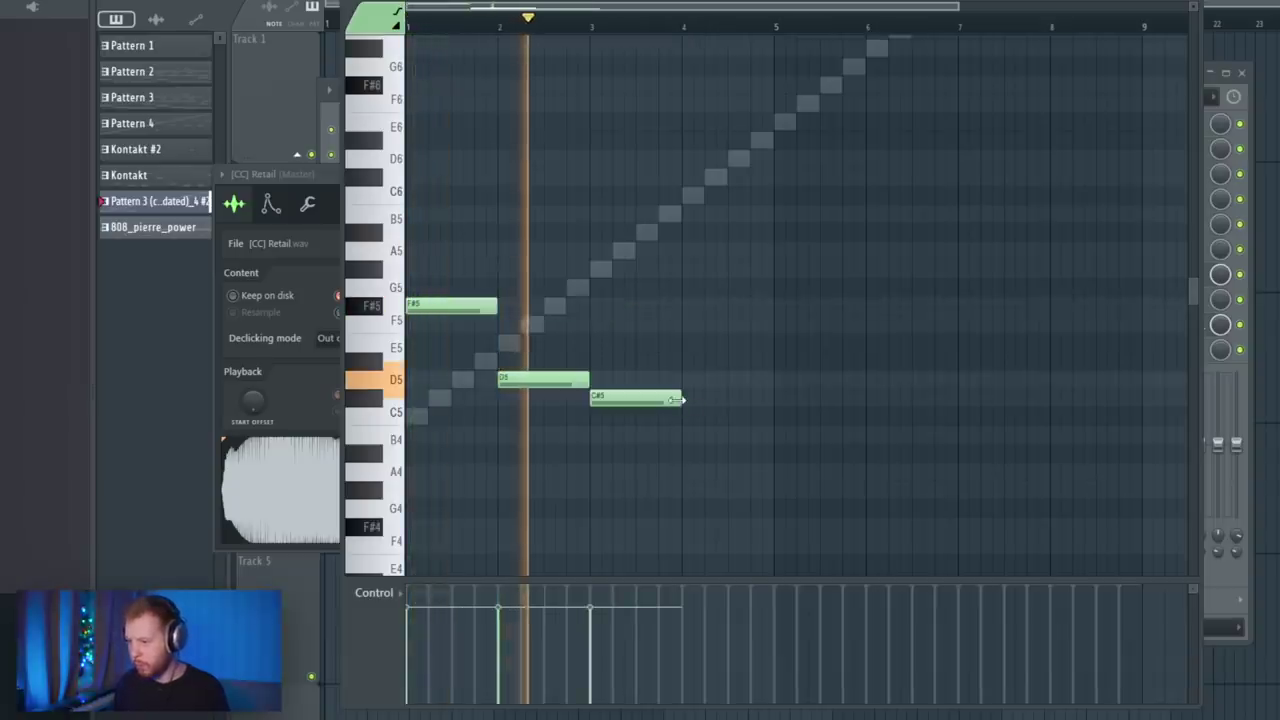
drag(681, 399, 770, 411)
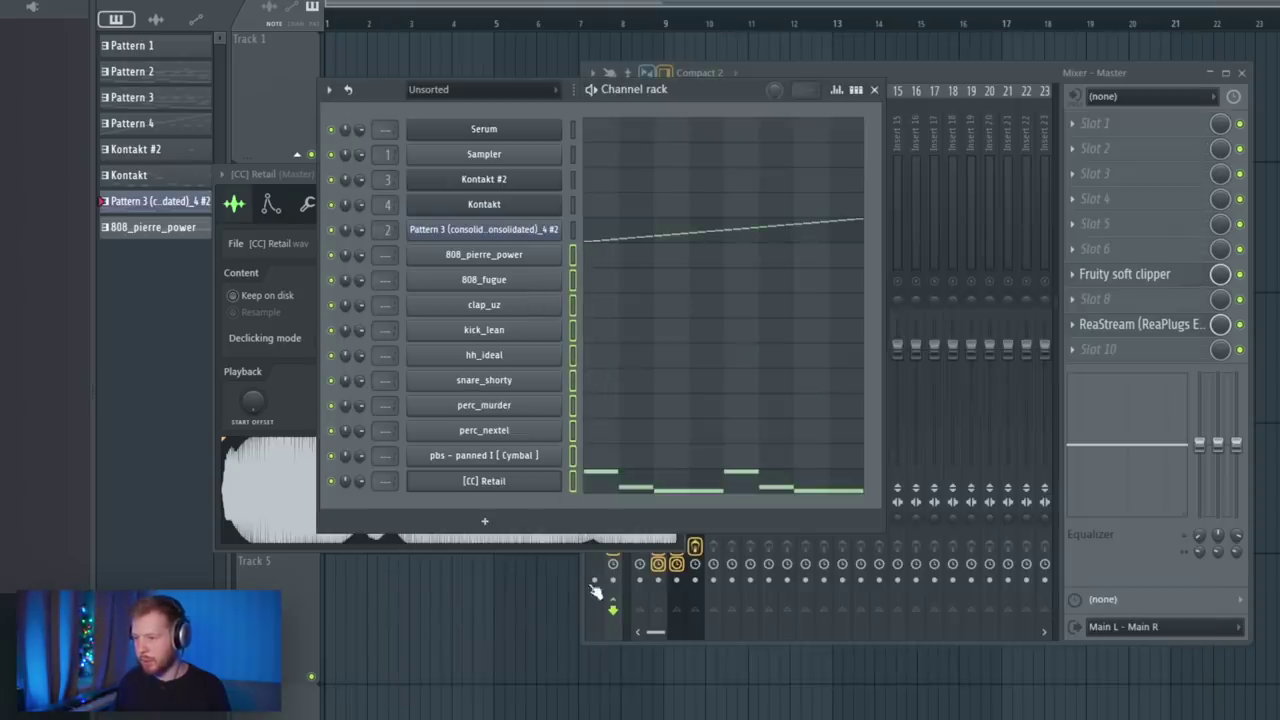
Route the channels from 808_pierre_power through [CC] Retail to separate mixer tracks starting at insert 8, and play the beat.
click(937, 131)
click(767, 150)
key(ctrl+shift+l)
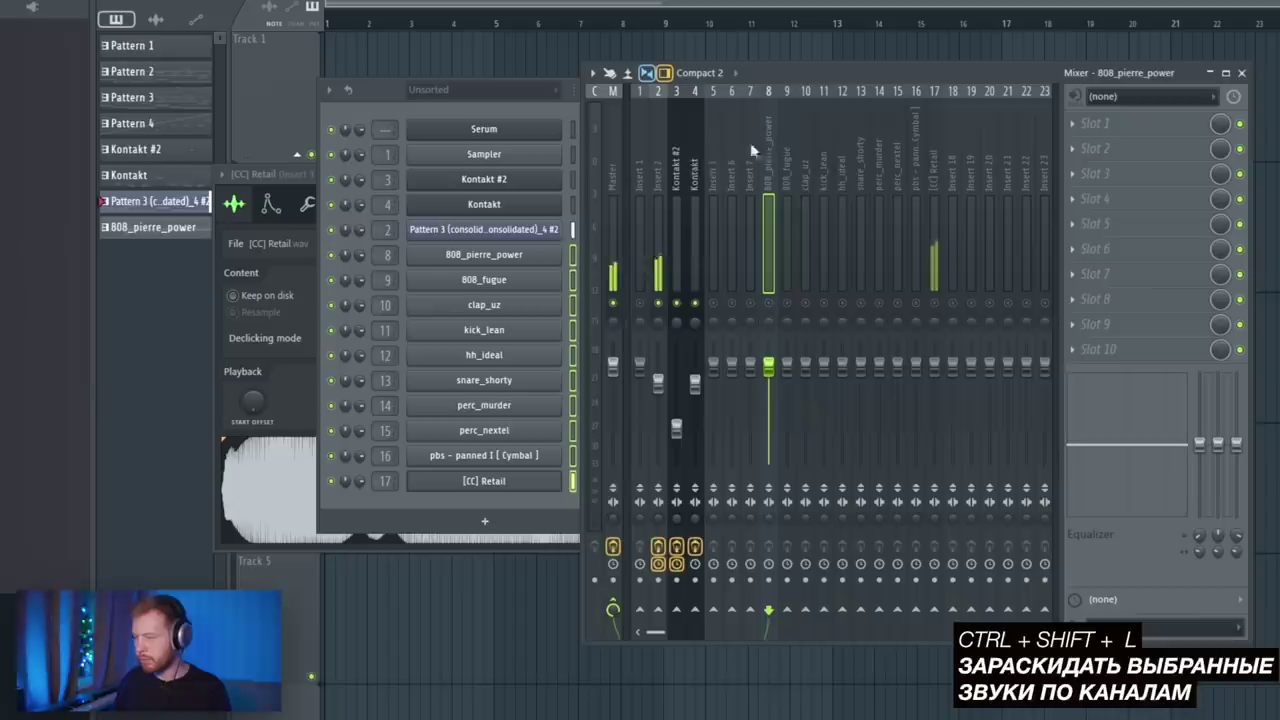
click(408, 52)
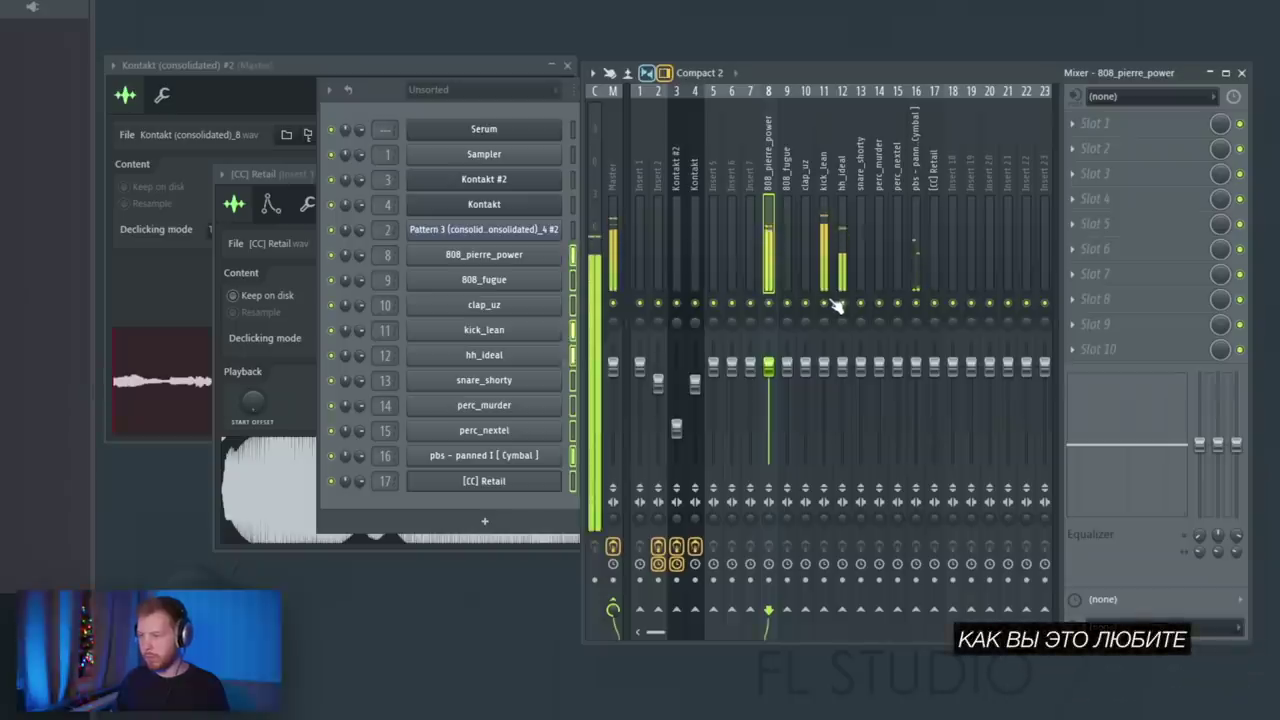
drag(381, 101, 297, 100)
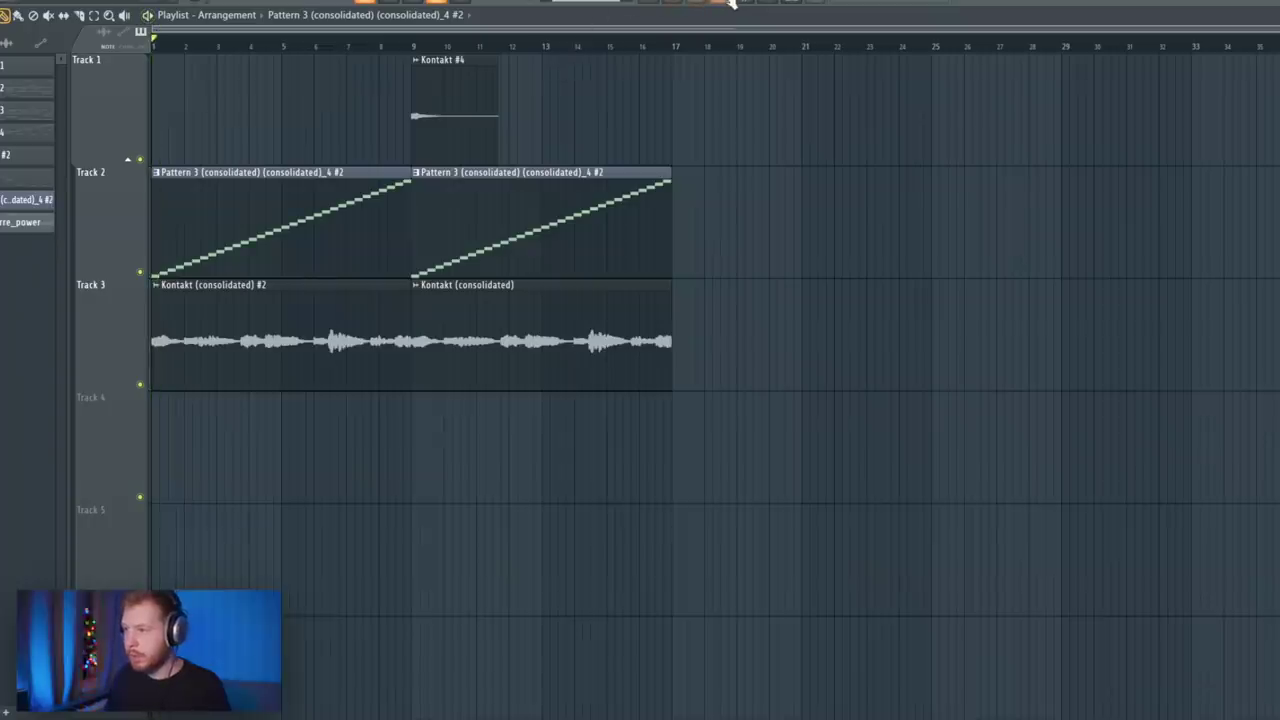
Review the Center effect on Insert 7, the 808_pierre_power imager, the [CC] Retail equalizer, and the kick_lean and clap_uz tracks.
click(728, 3)
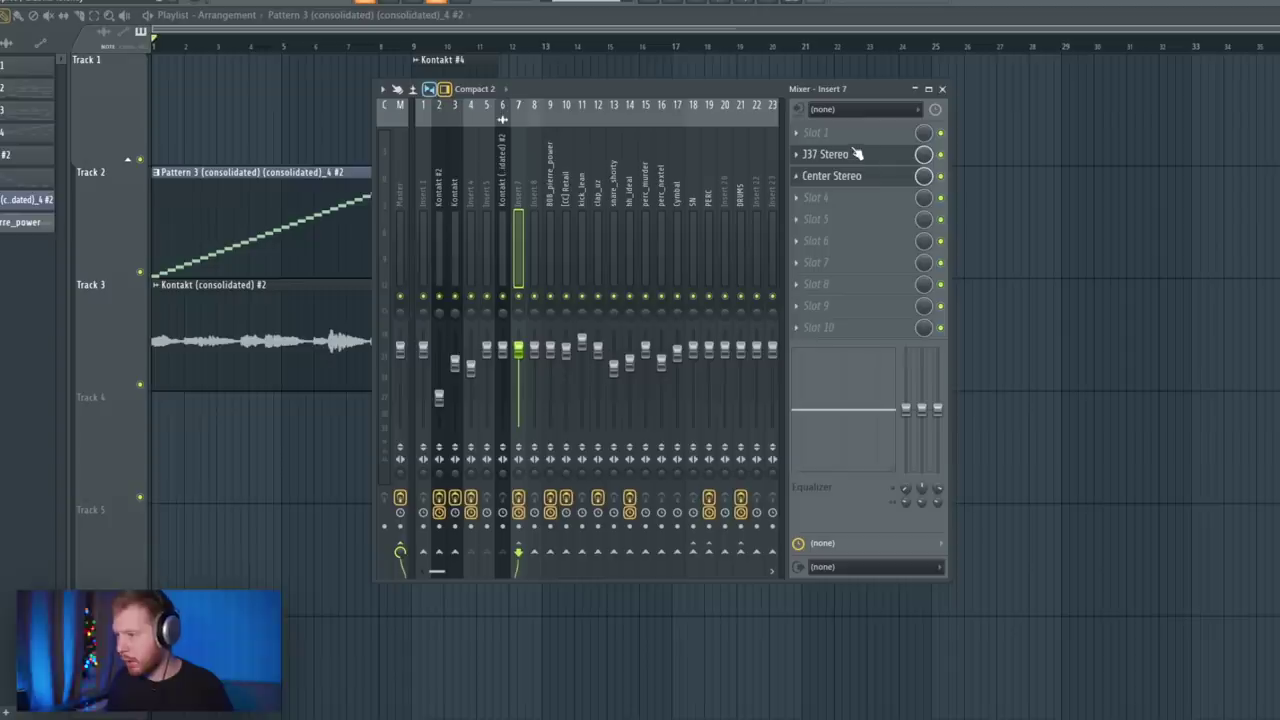
click(859, 184)
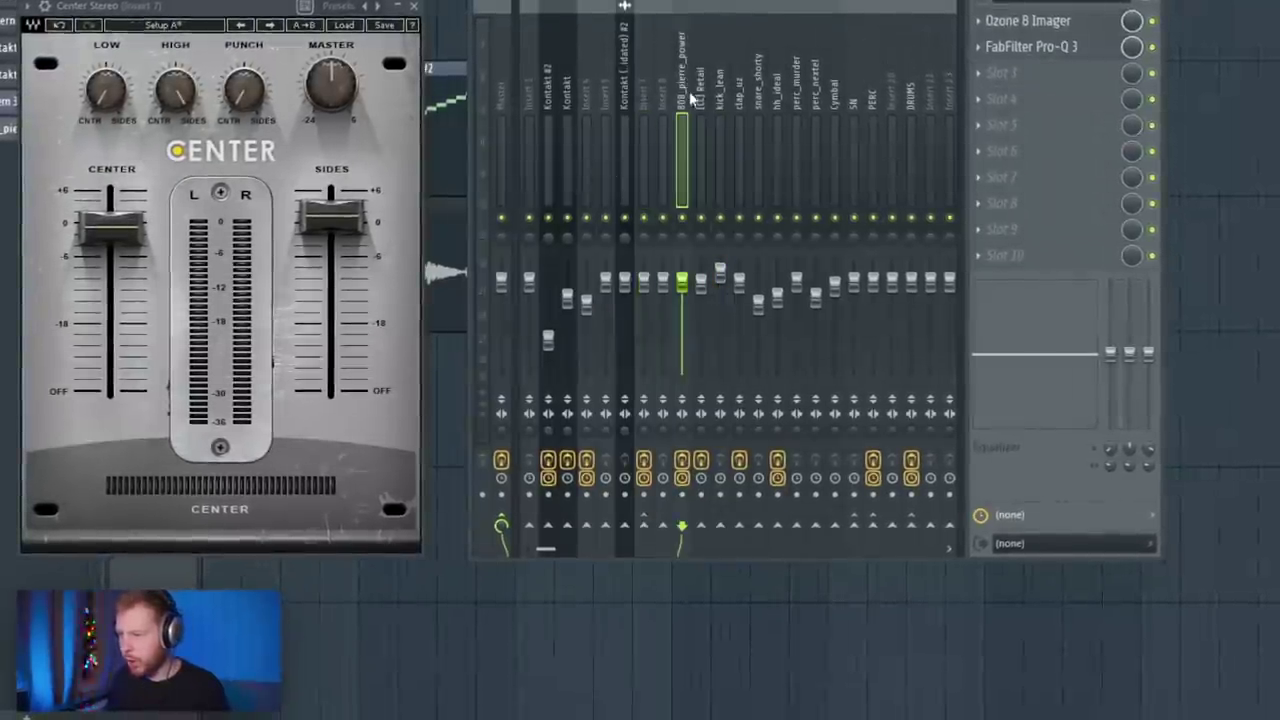
click(1060, 28)
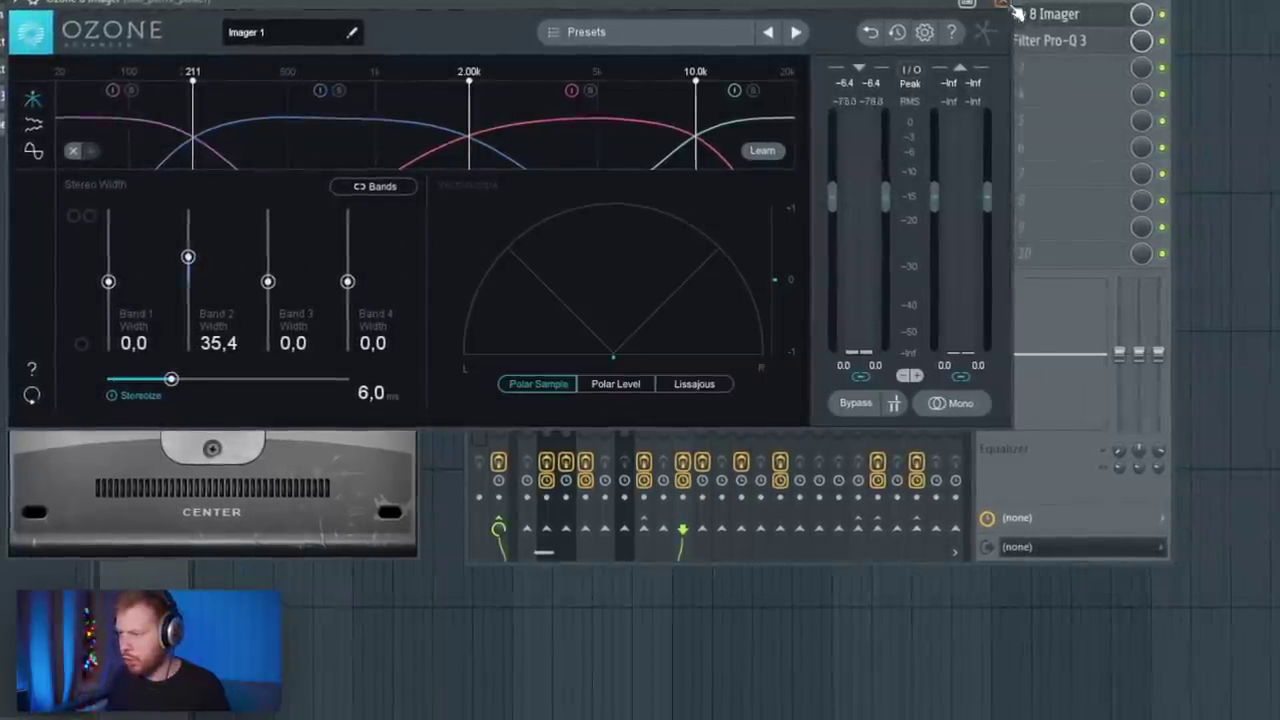
click(1040, 40)
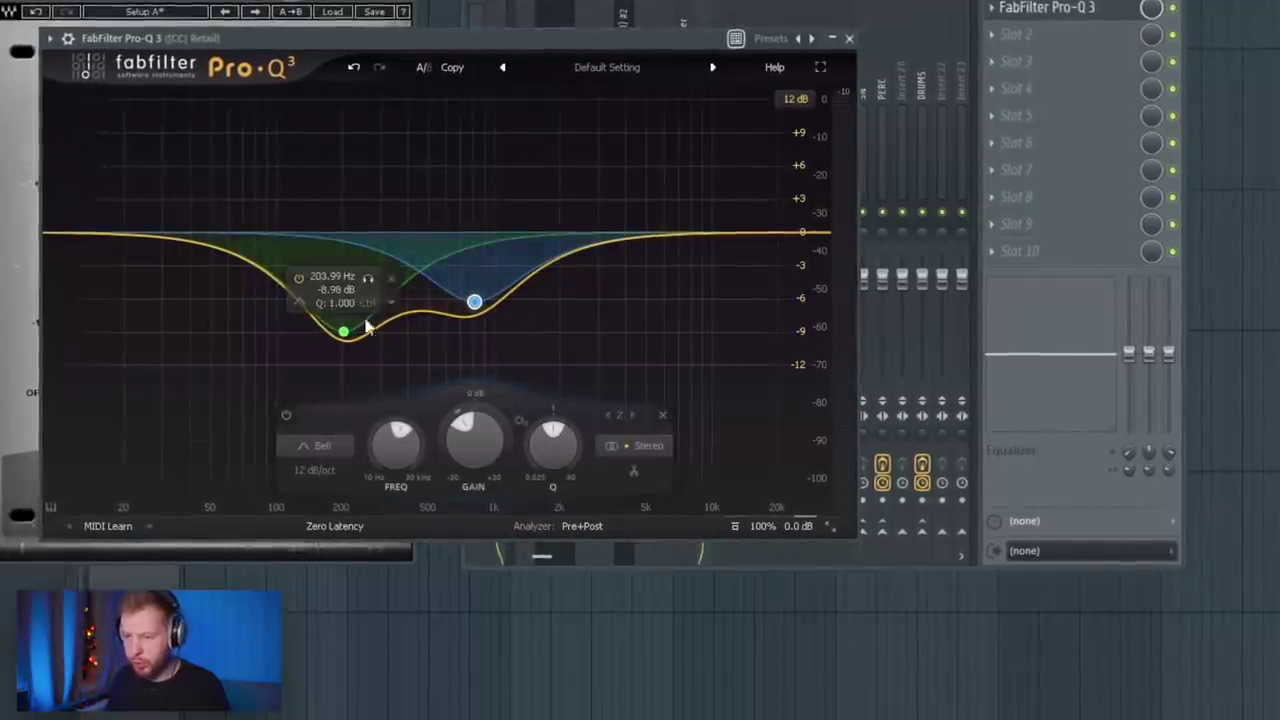
click(851, 38)
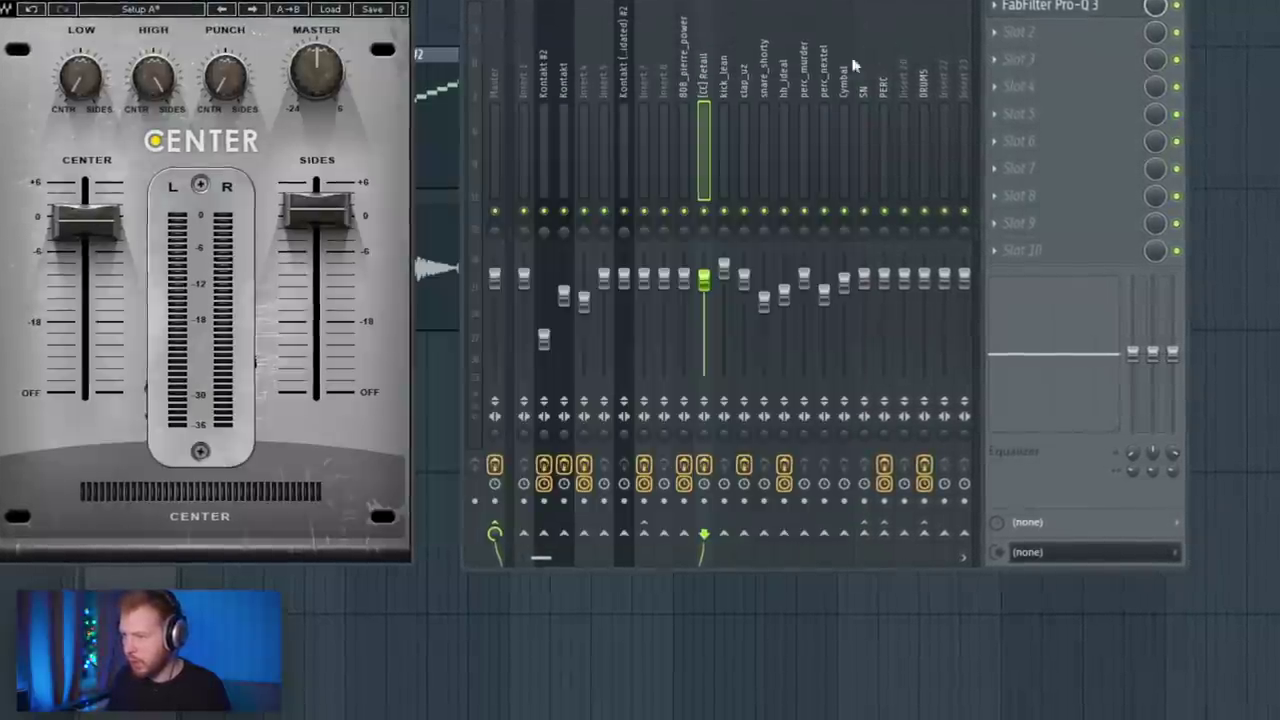
click(729, 65)
click(749, 54)
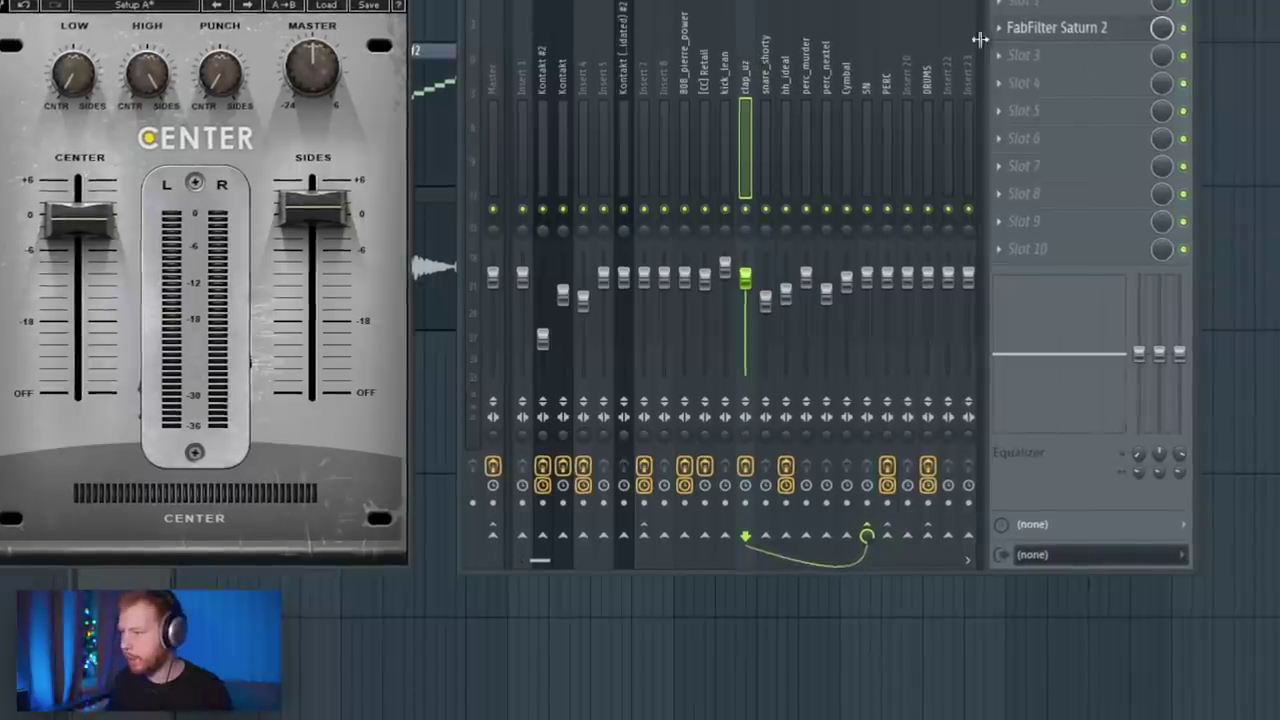
Load Ozone 8 Imager in slot 2 of the SN mixer track and reposition its window.
click(870, 62)
click(1037, 33)
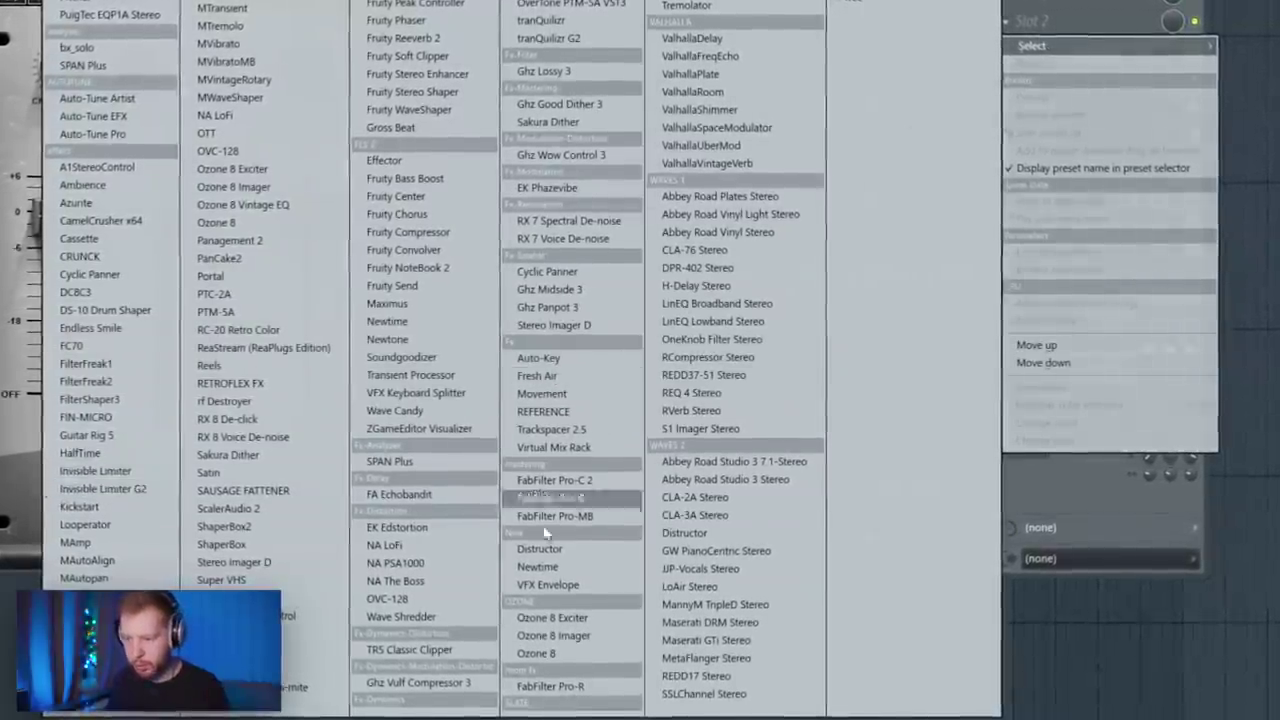
click(563, 638)
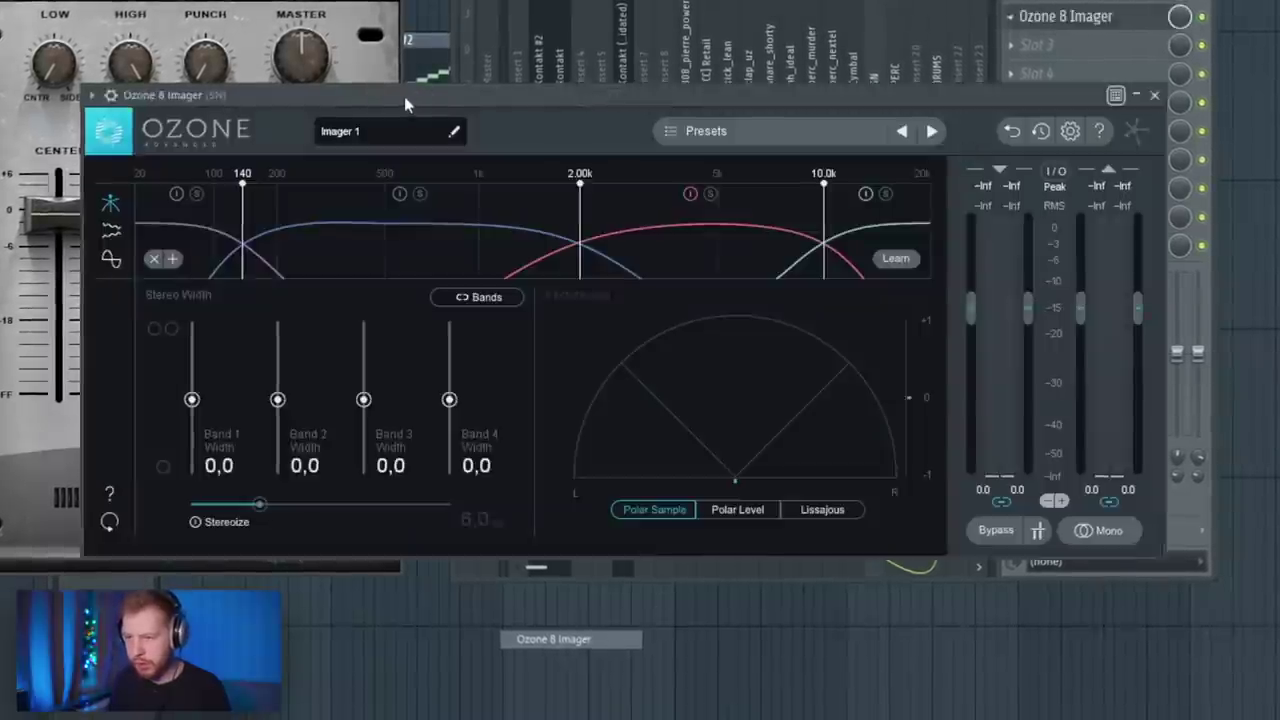
drag(405, 97, 508, 77)
Enable Stereoize on the SN imager, widen Bands 2 and 3 to 17.7, and move the upper crossover to 13.8k.
click(323, 505)
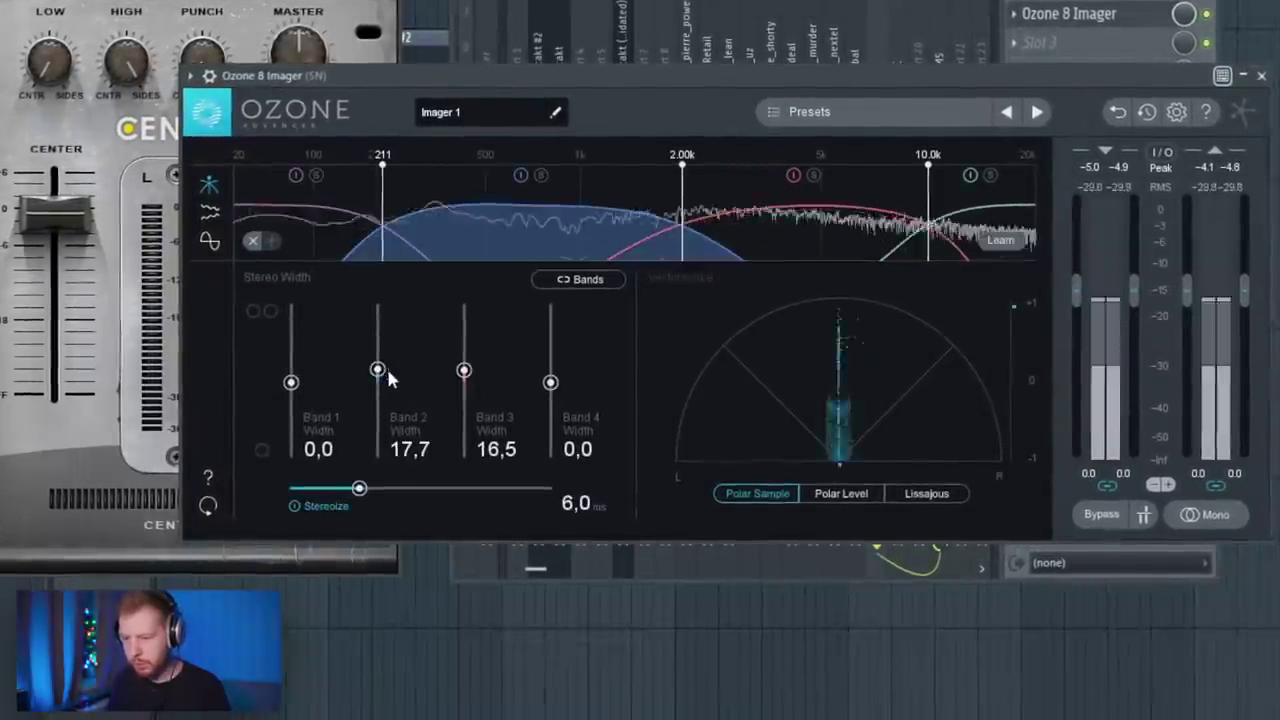
drag(464, 371, 464, 369)
drag(929, 174, 980, 181)
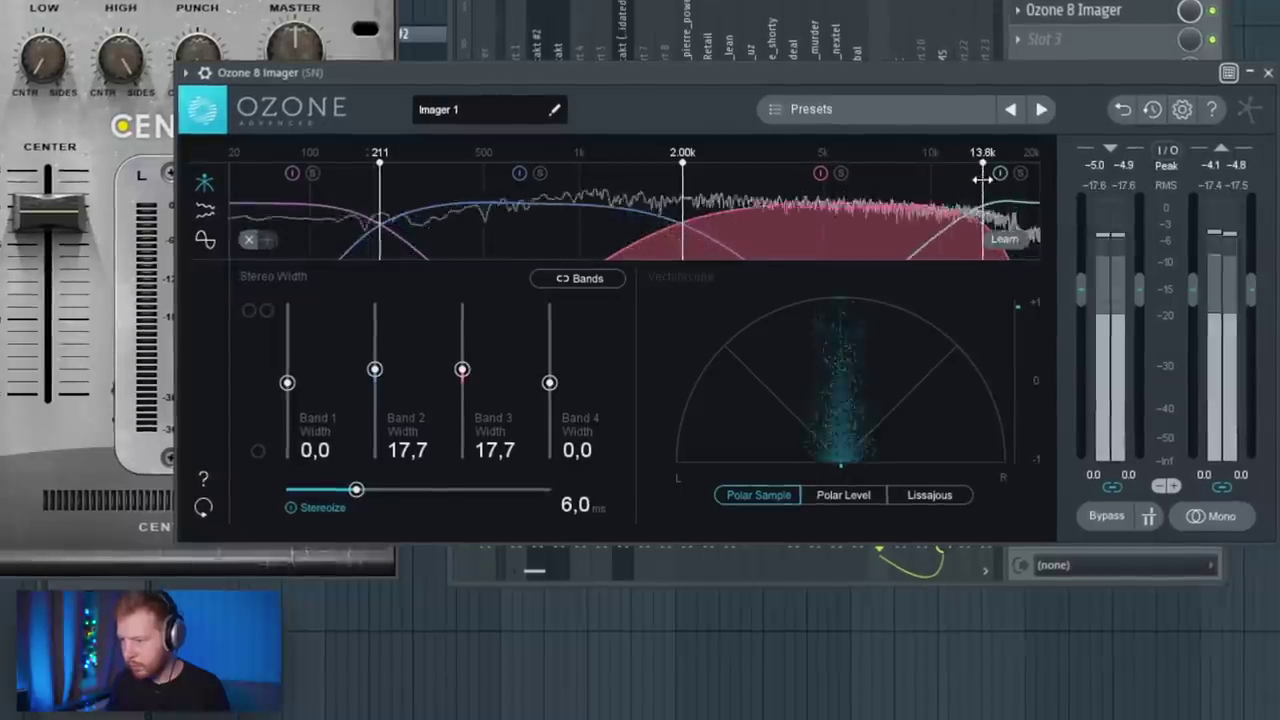
drag(465, 373, 466, 369)
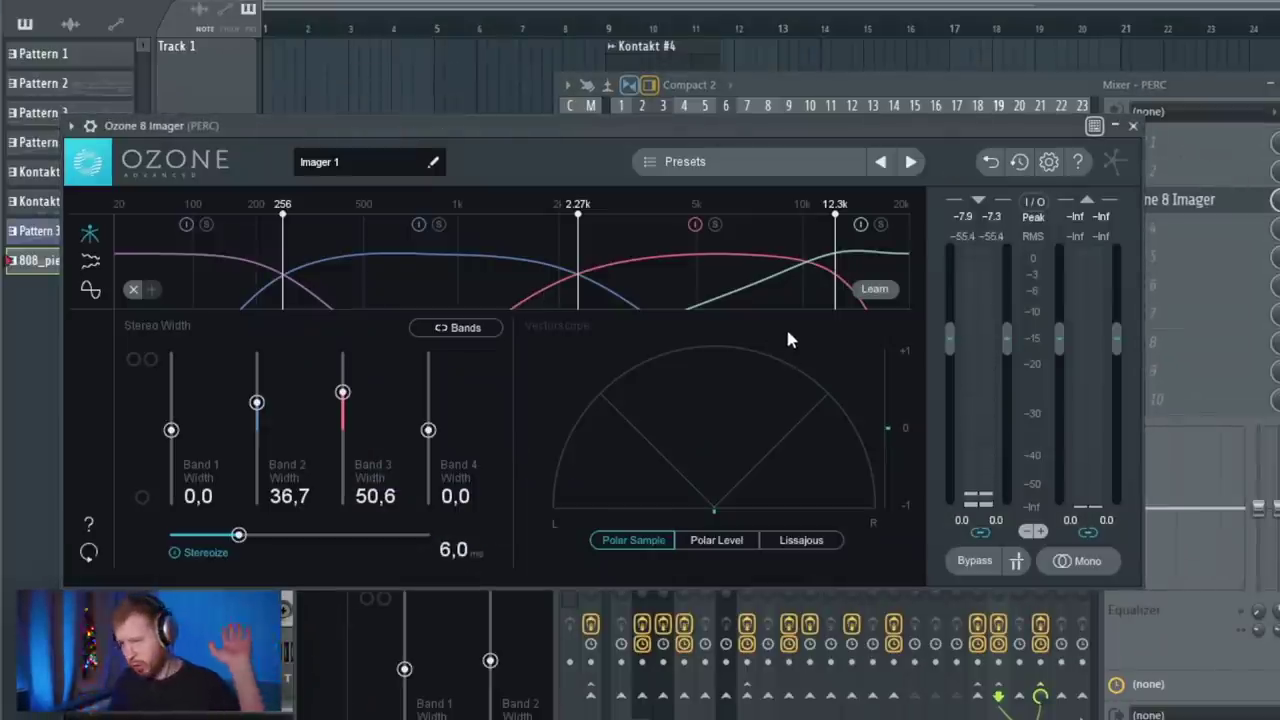
Go through the percussion mixer tracks and examine the Ozone 8 Imager settings on hh_ideal.
click(1098, 87)
click(835, 164)
click(852, 162)
click(873, 160)
click(894, 157)
click(1190, 172)
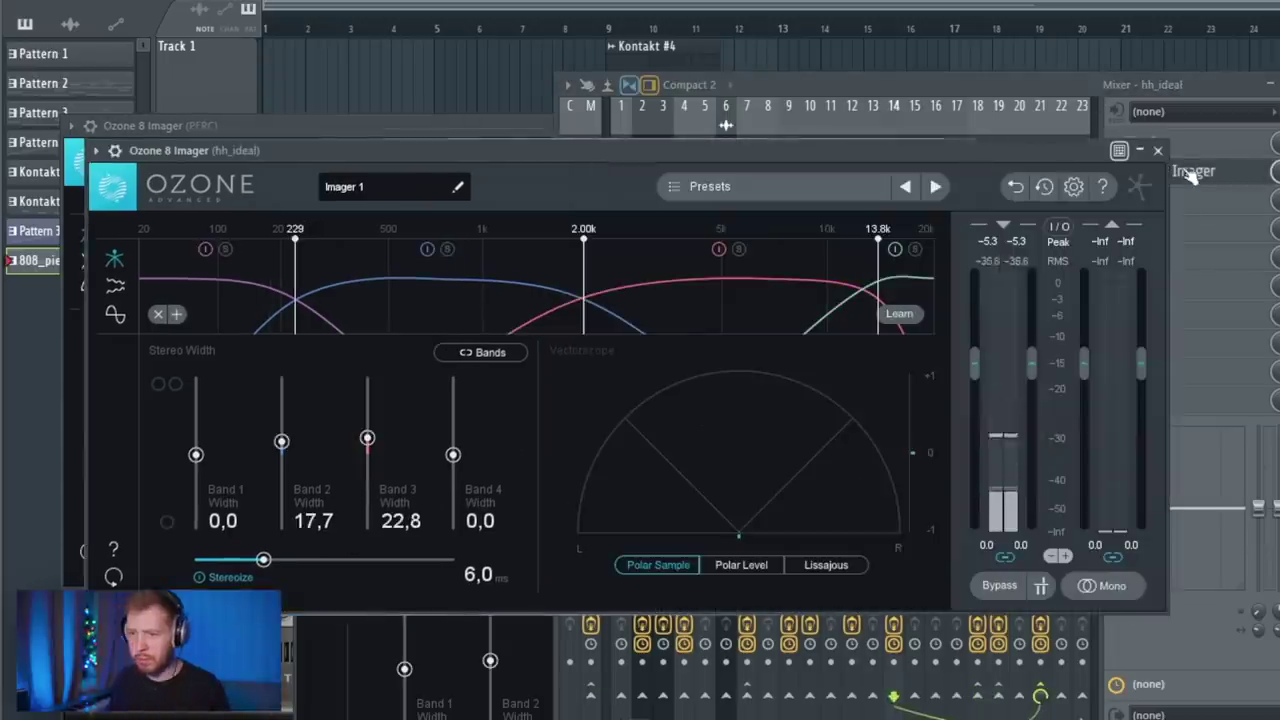
click(1193, 172)
Examine the Center Stereo and FabFilter Pro-Q 3 settings on the DRUMS mixer track.
click(1040, 172)
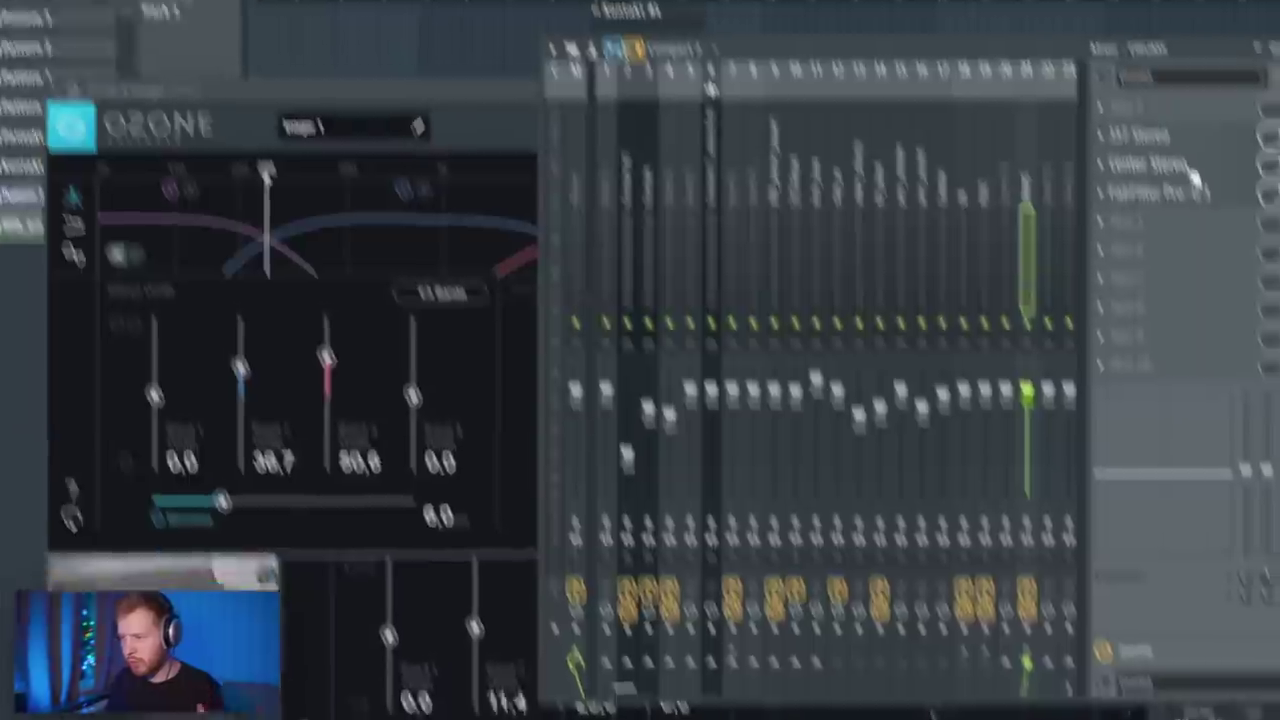
click(1200, 202)
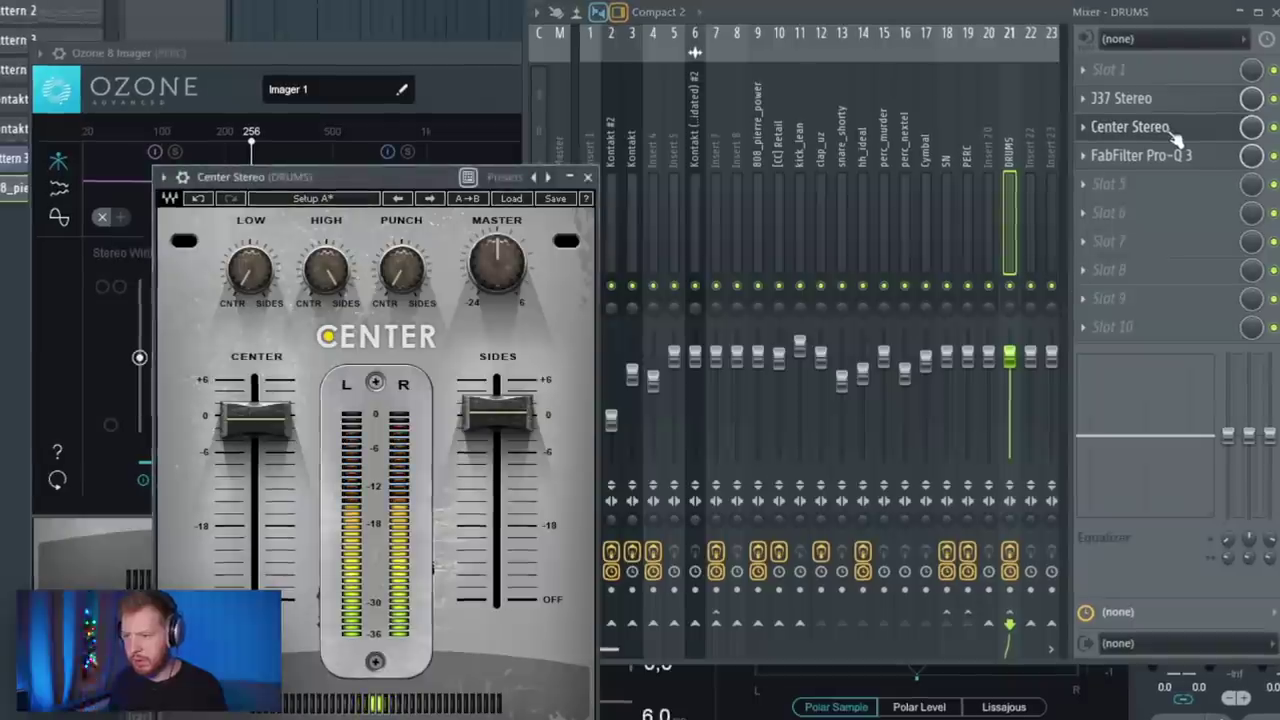
click(1200, 202)
click(1182, 166)
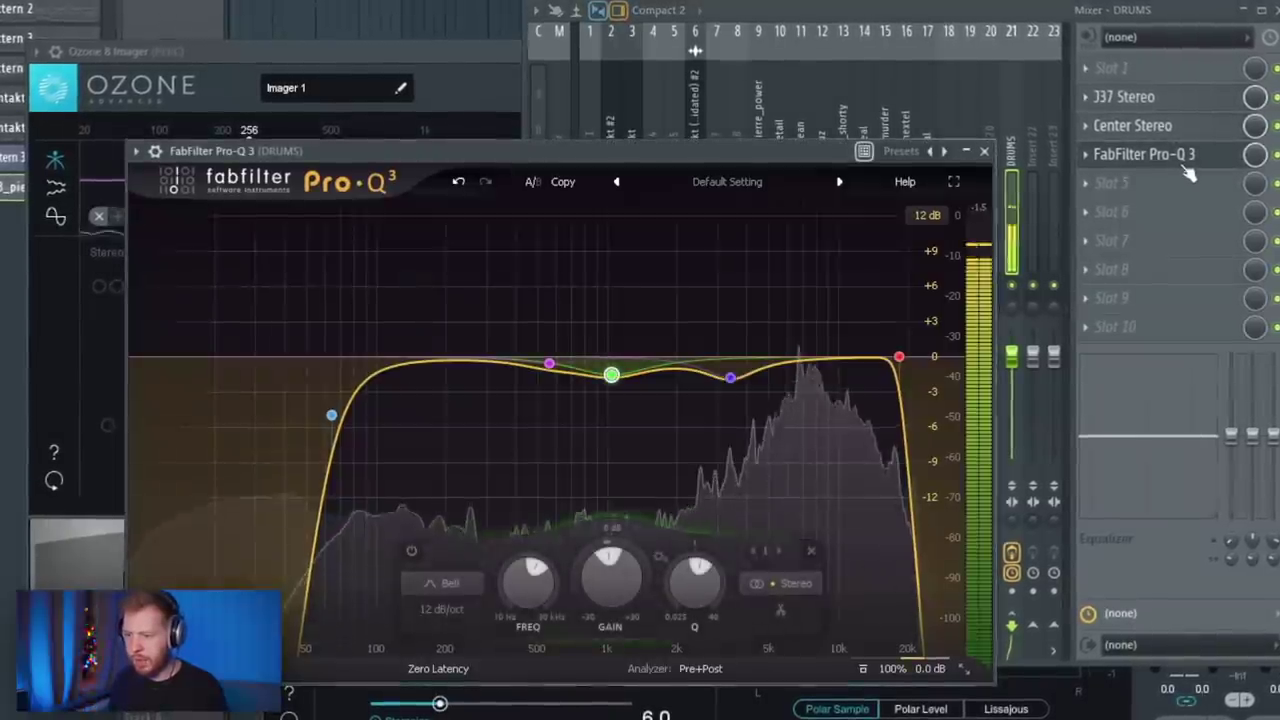
drag(886, 100, 765, 115)
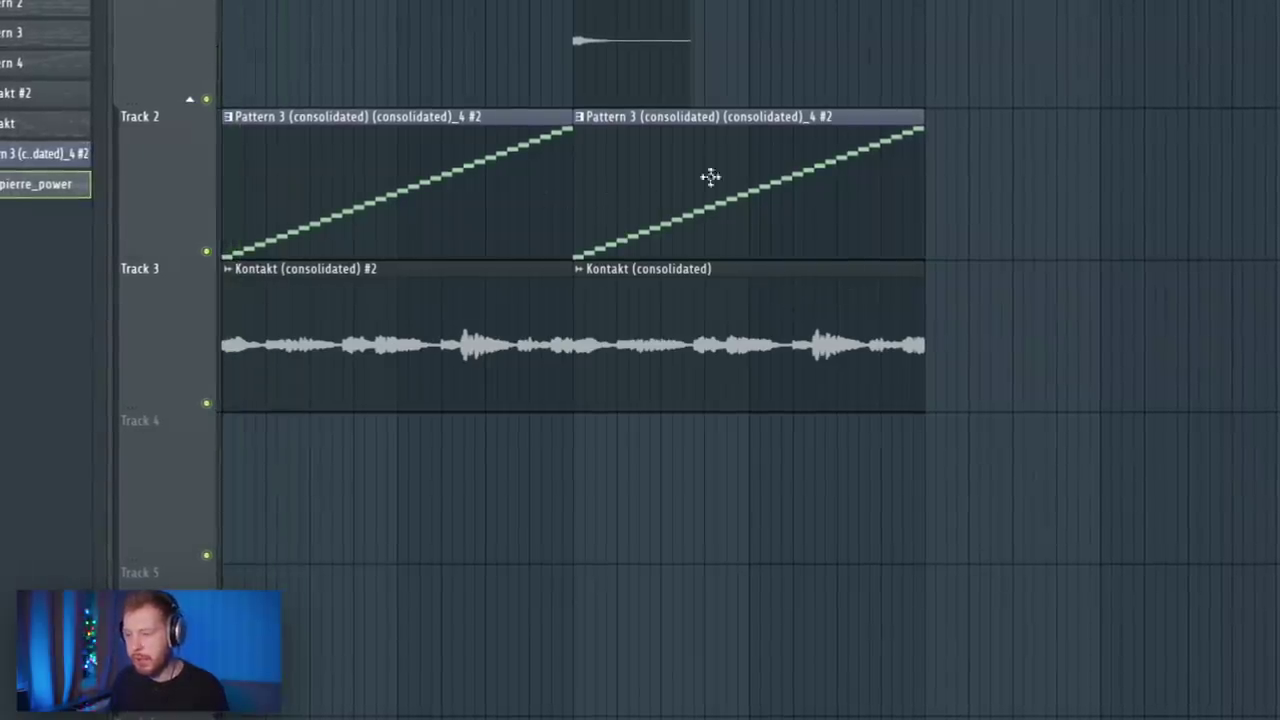
Make the second Pattern 3 clip on Track 2 unique and open its notes in the piano roll.
right_click(582, 119)
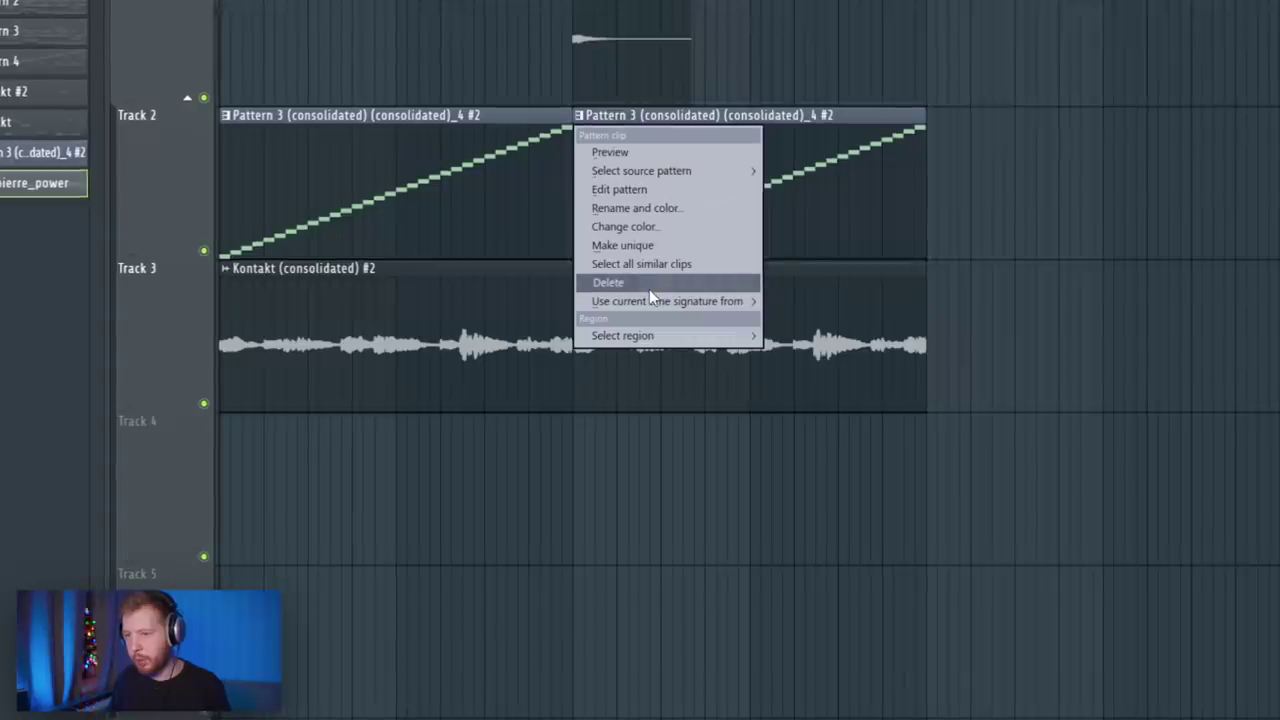
click(682, 251)
double_click(700, 166)
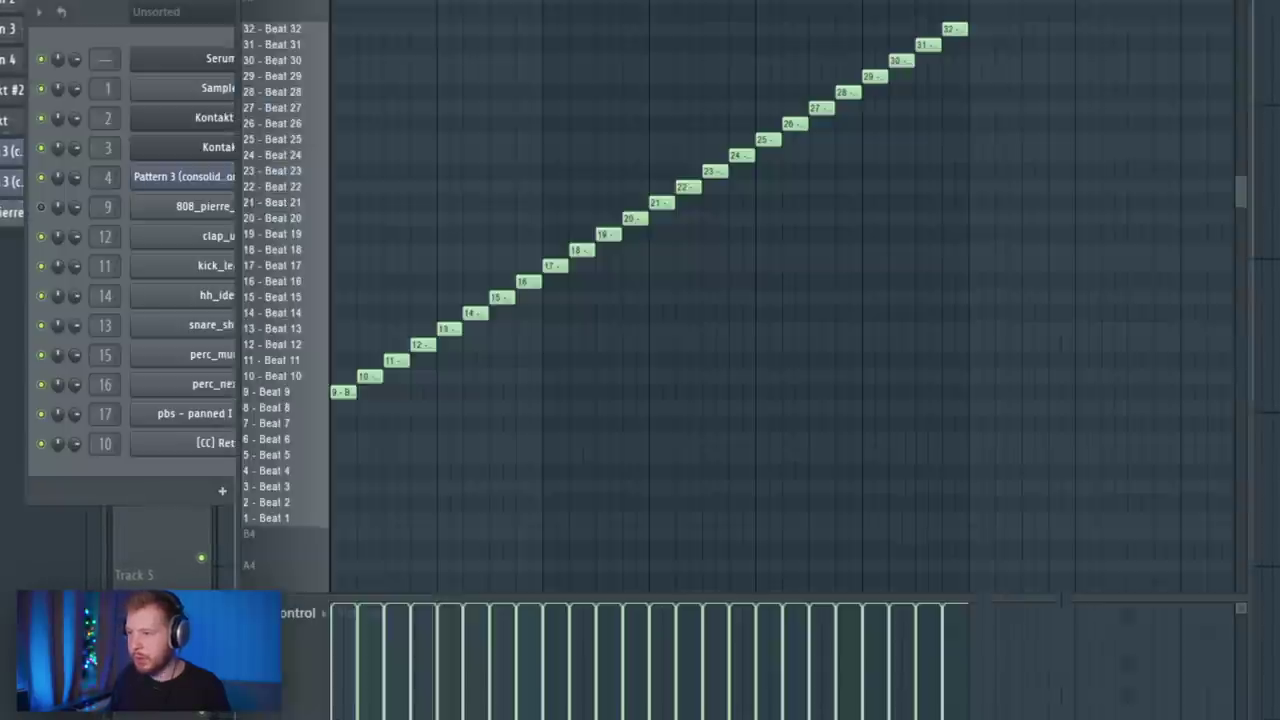
Clone the Pattern 3 Fruity Slicer channel in the channel rack and return to the playlist.
key(F6)
right_click(220, 177)
click(393, 349)
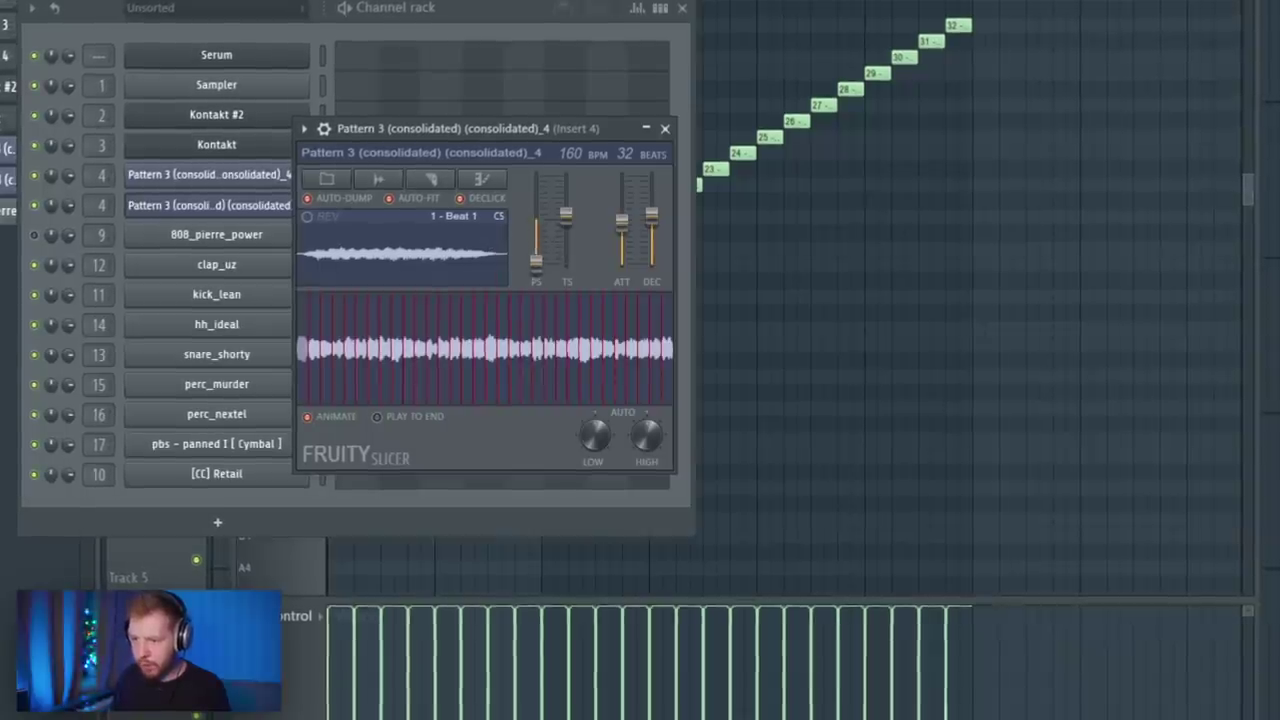
click(502, 16)
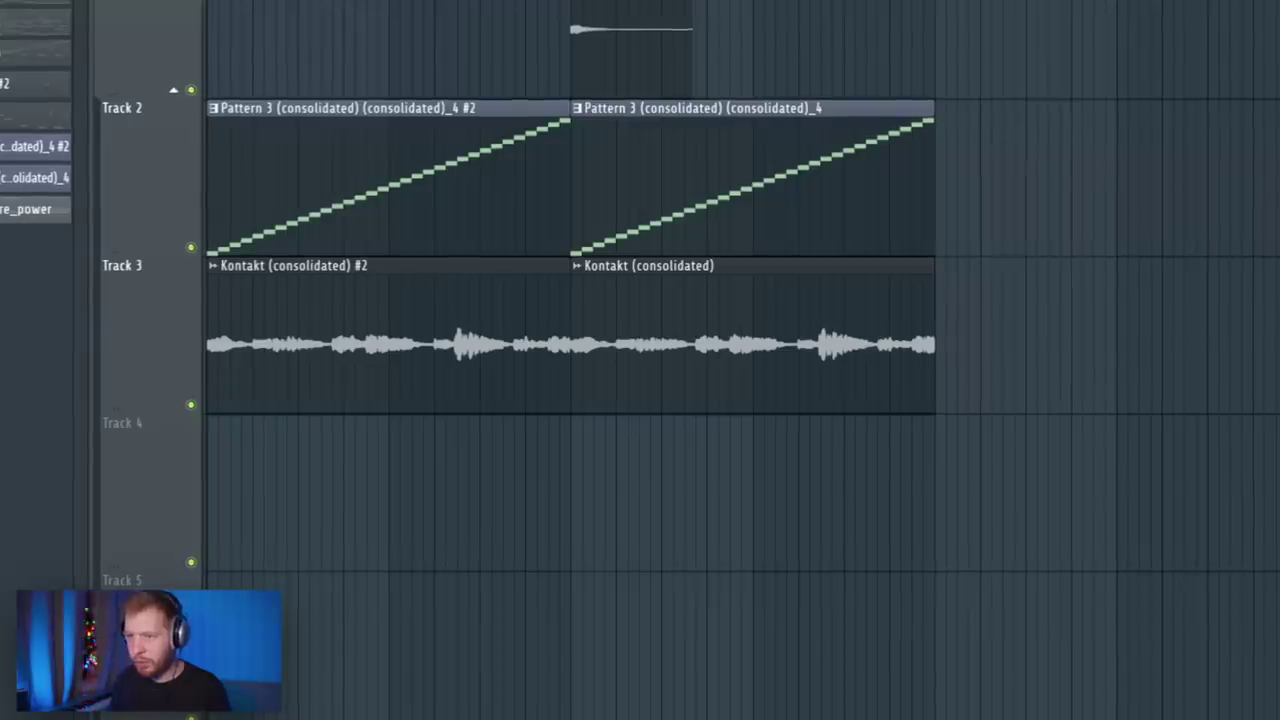
Play the arrangement and move the Kontakt (consolidated) clip on Track 3 from bar 9 to bar 17.
key(space)
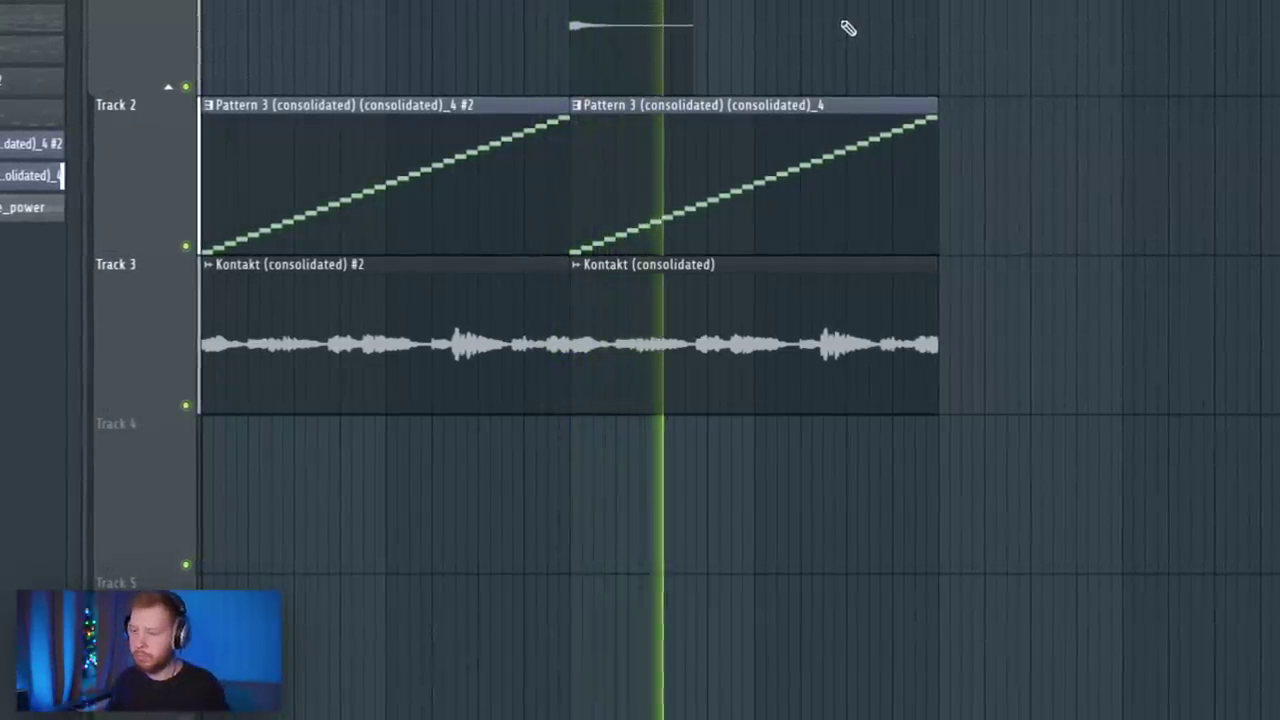
drag(685, 340, 1051, 347)
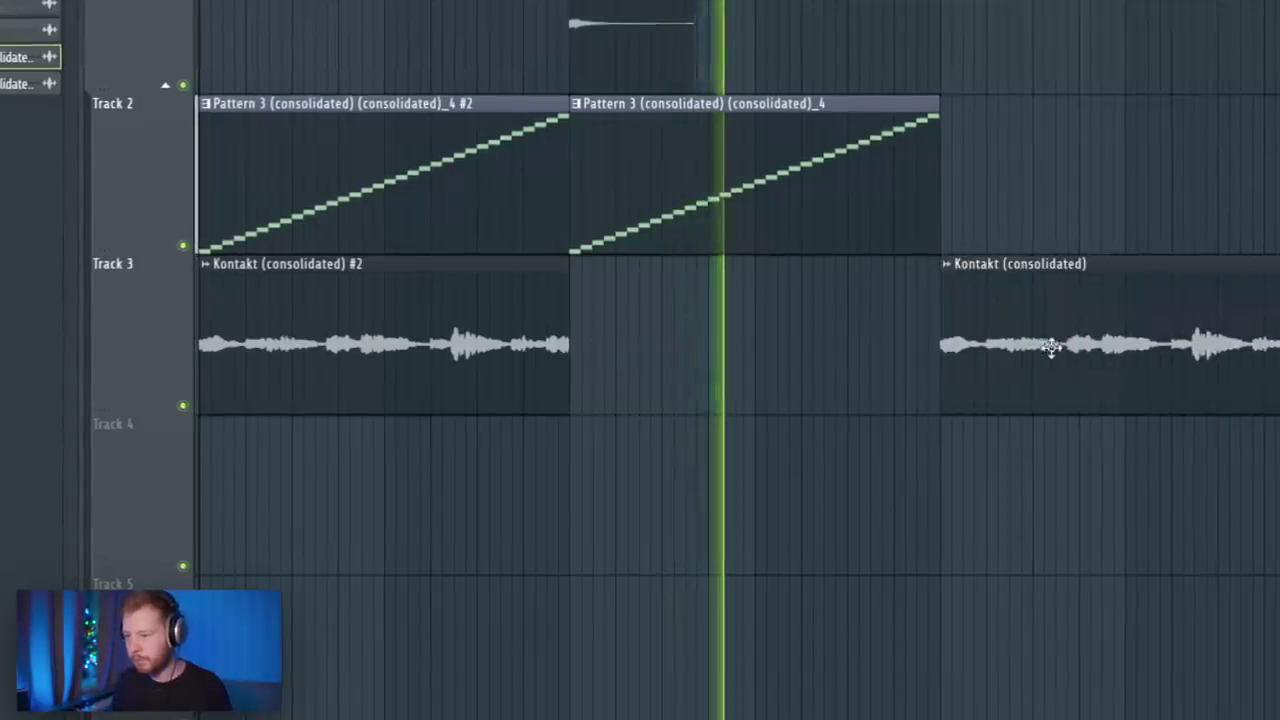
Stop playback, switch to Pattern 10 and split it by channel into separate drum patterns.
key(space)
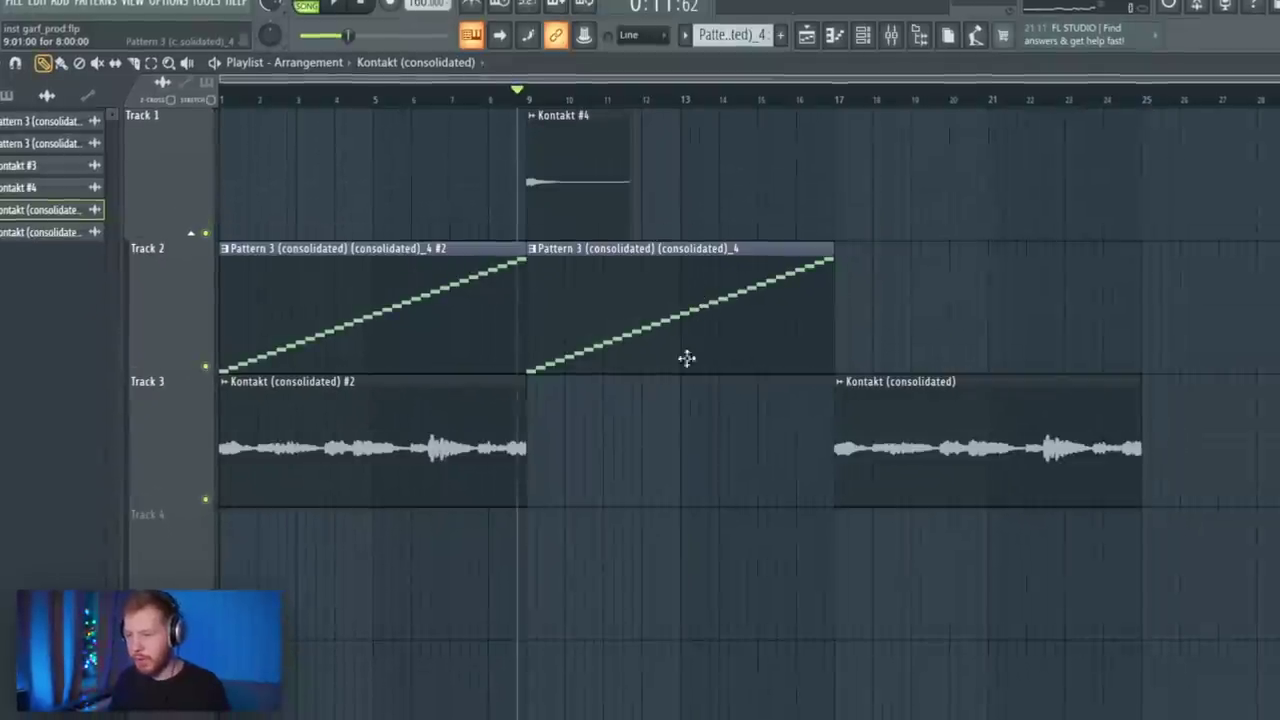
click(846, 31)
click(868, 33)
click(210, 217)
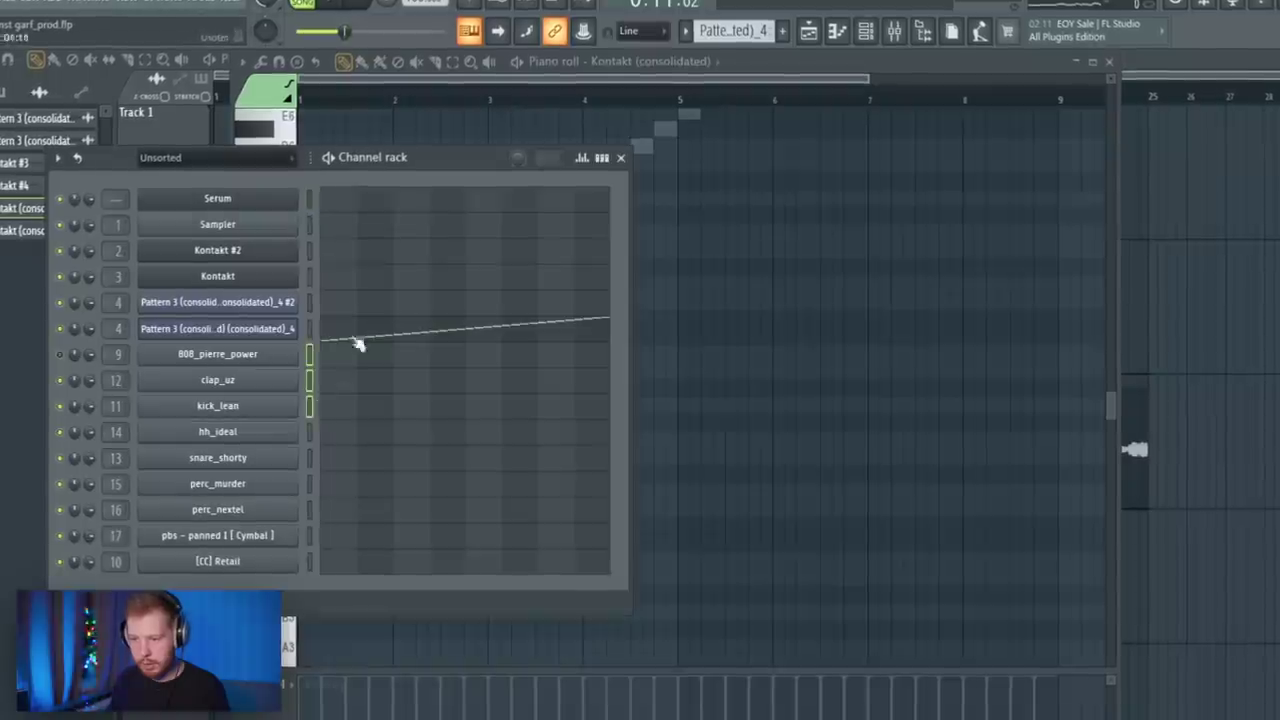
click(686, 30)
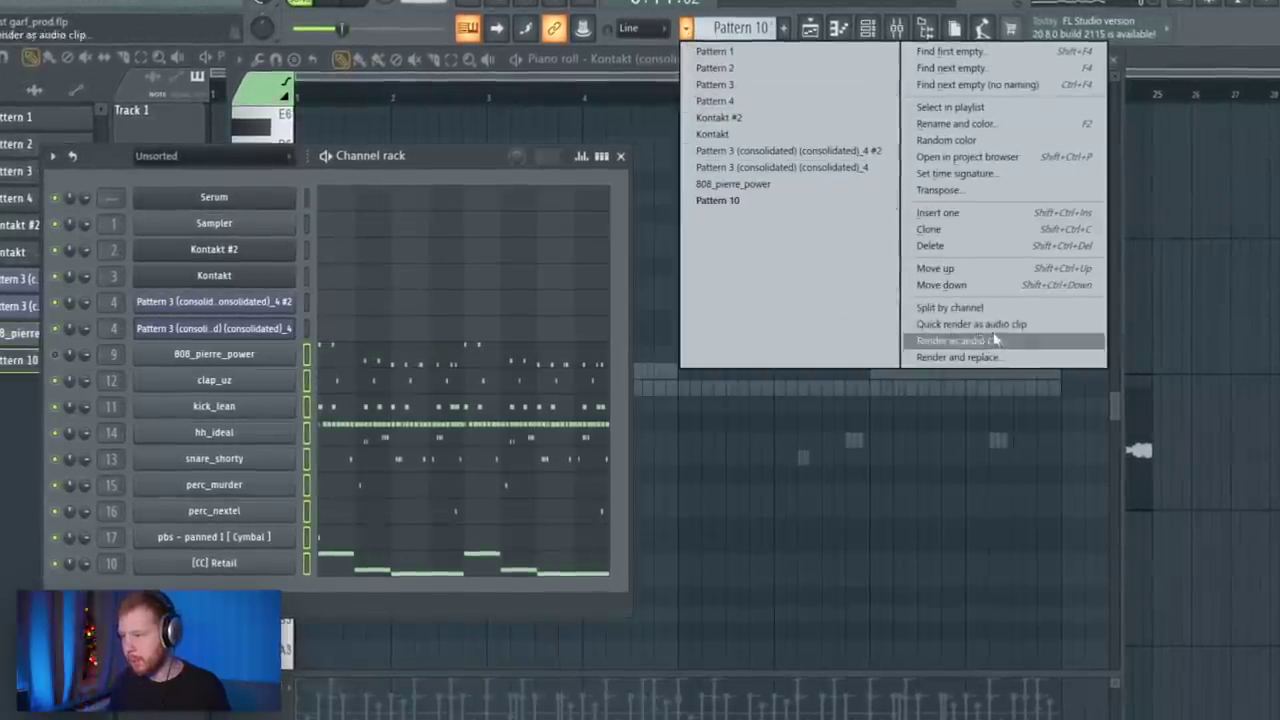
click(1000, 310)
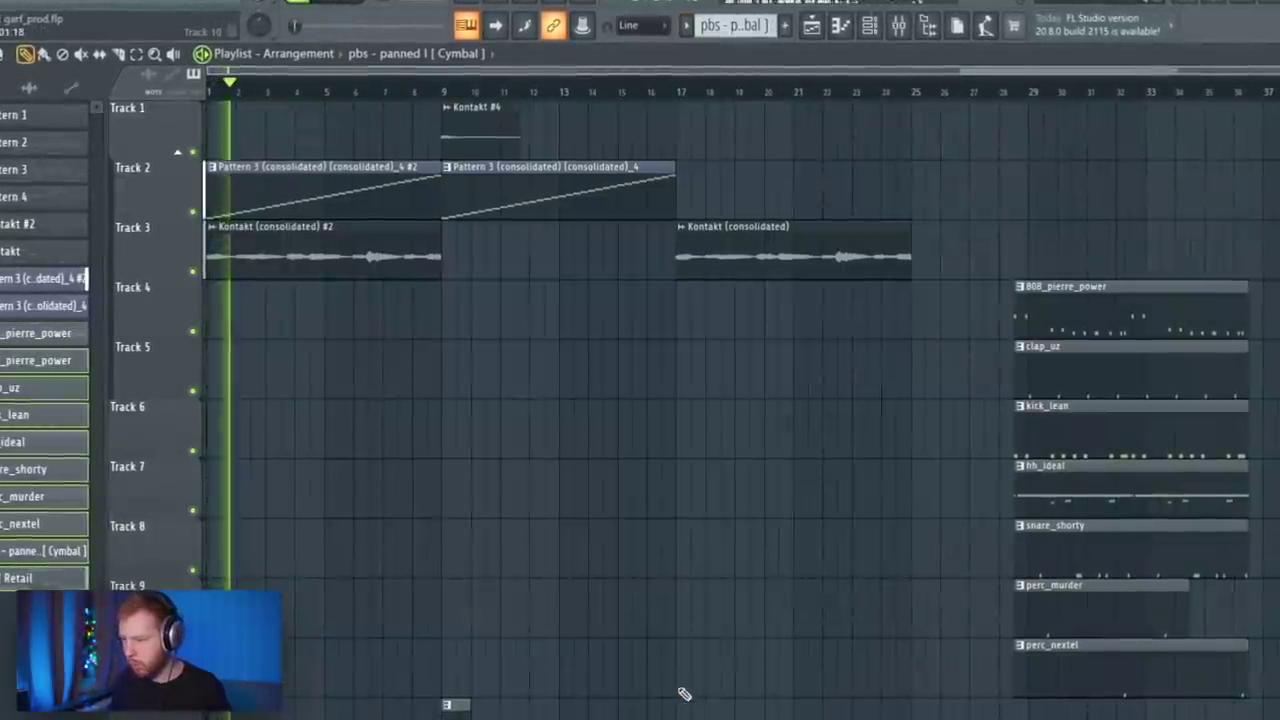
Move the split drum clips to bar 9 from Track 4 downward and duplicate them at bar 17.
drag(1272, 216, 1146, 680)
drag(1142, 585, 563, 595)
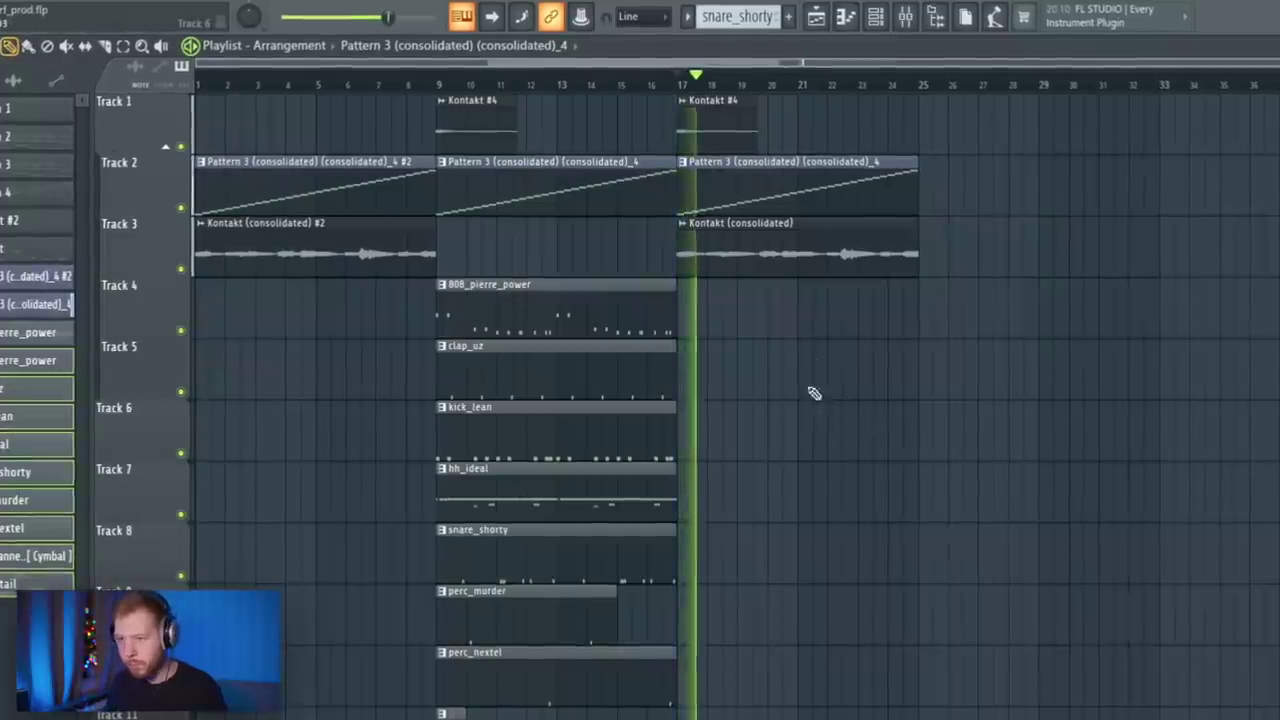
drag(760, 279, 720, 675)
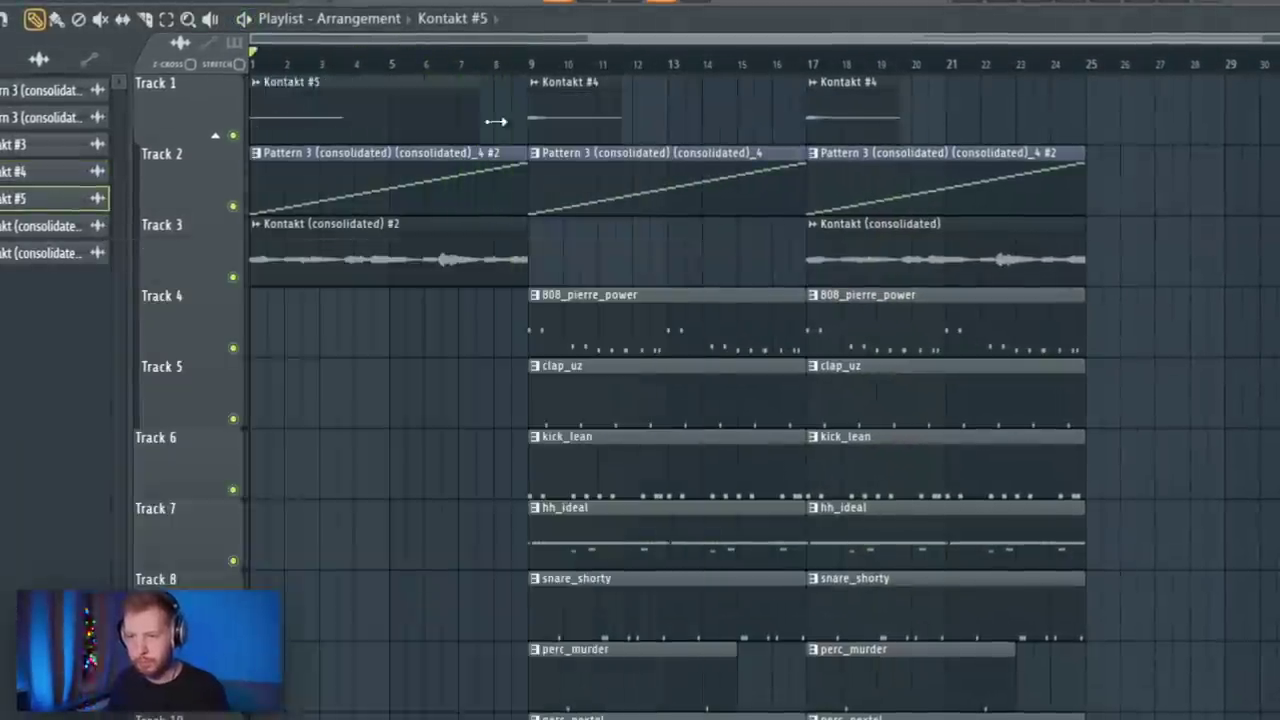
Position the Kontakt #5 clip on Track 1 so it ends at bar 9 before Kontakt #4, and play the transition.
drag(852, 134, 714, 137)
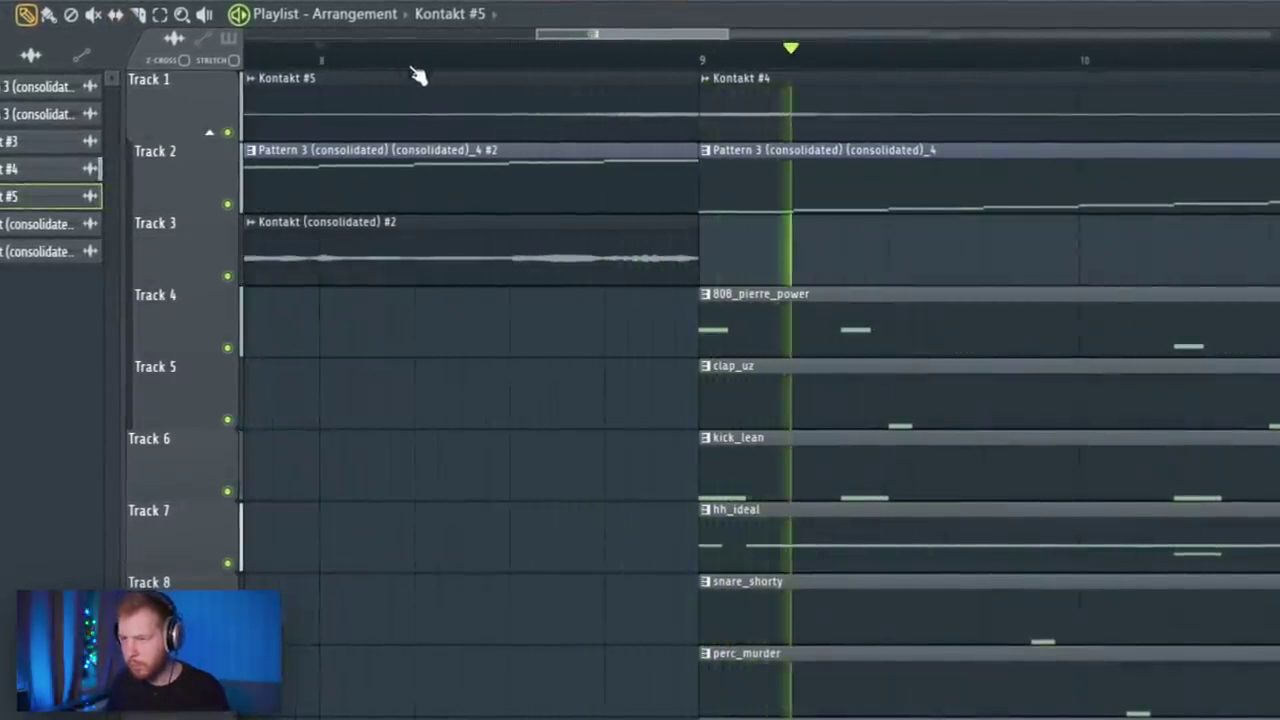
scroll(566, 225, down, 5)
key(space)
scroll(570, 228, up, 3)
scroll(591, 230, up, 3)
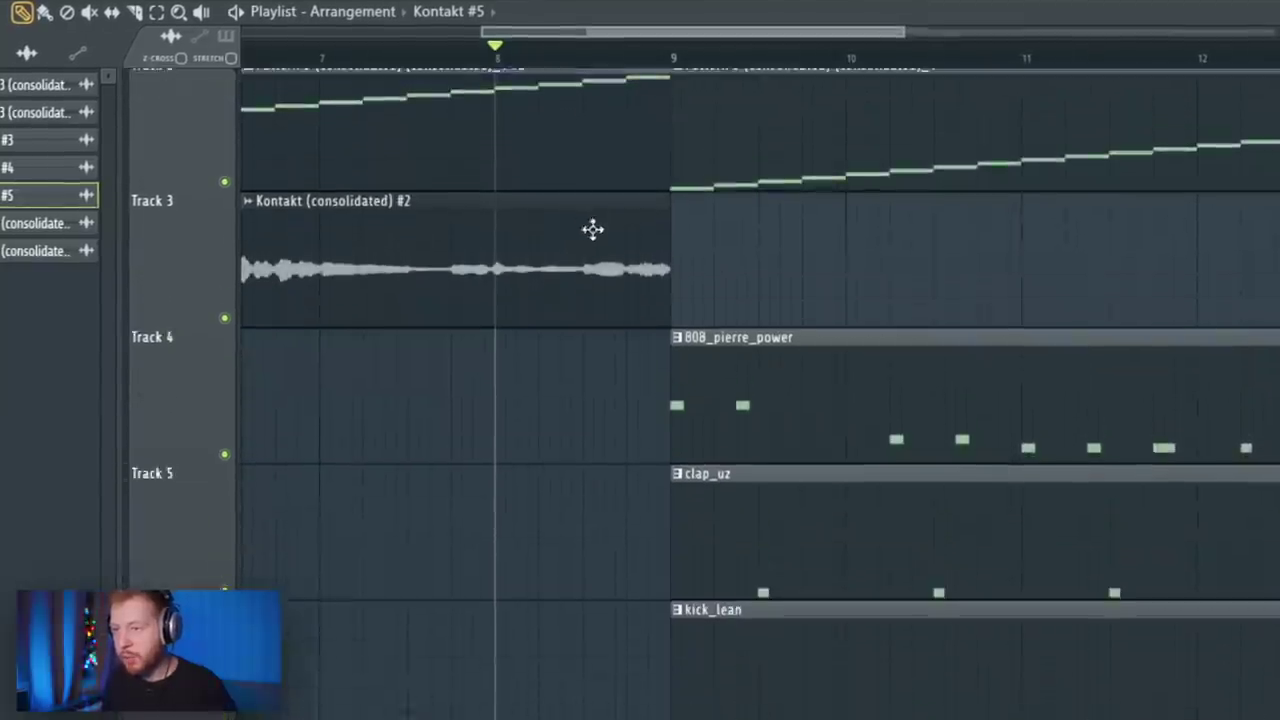
scroll(598, 212, up, 2)
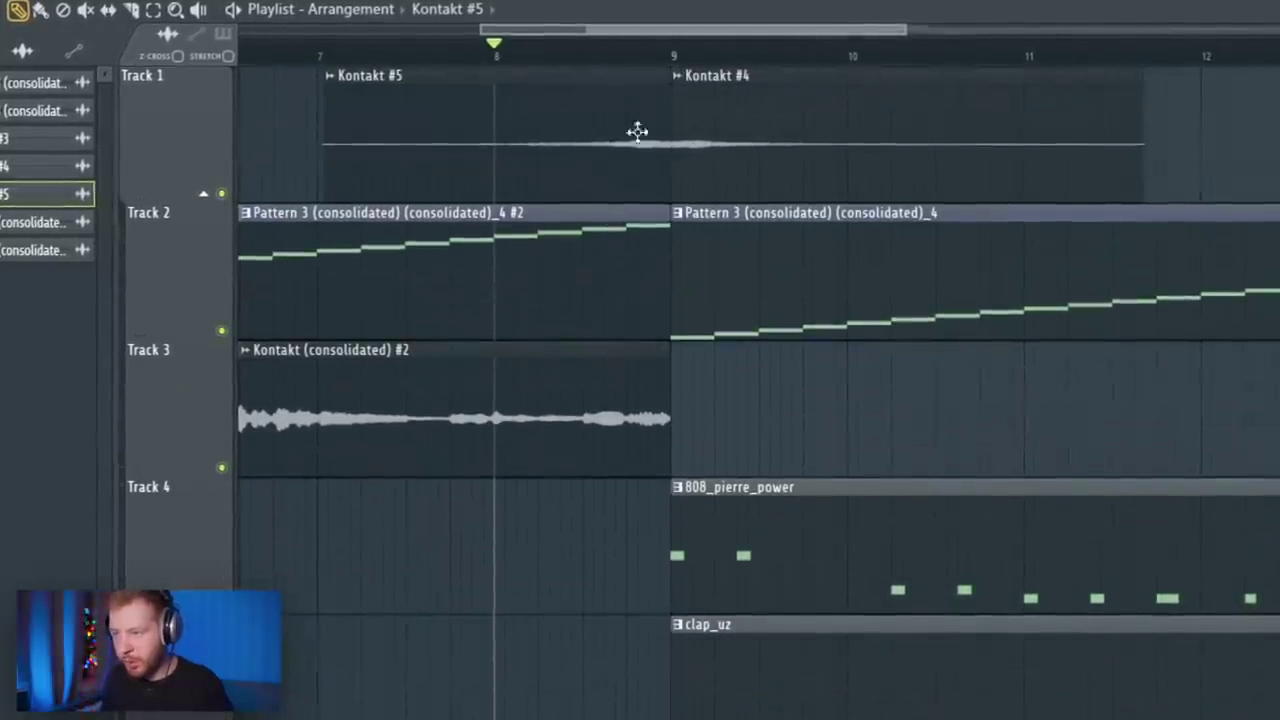
key(space)
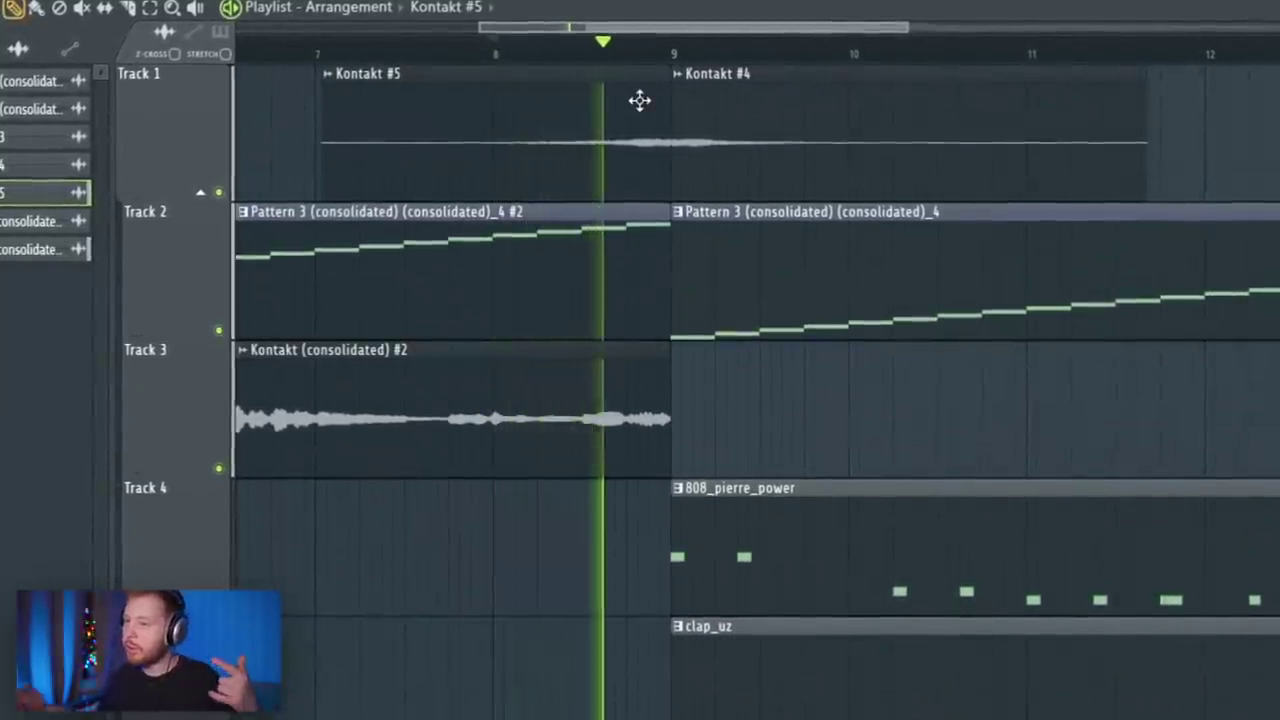
scroll(643, 183, down, 7)
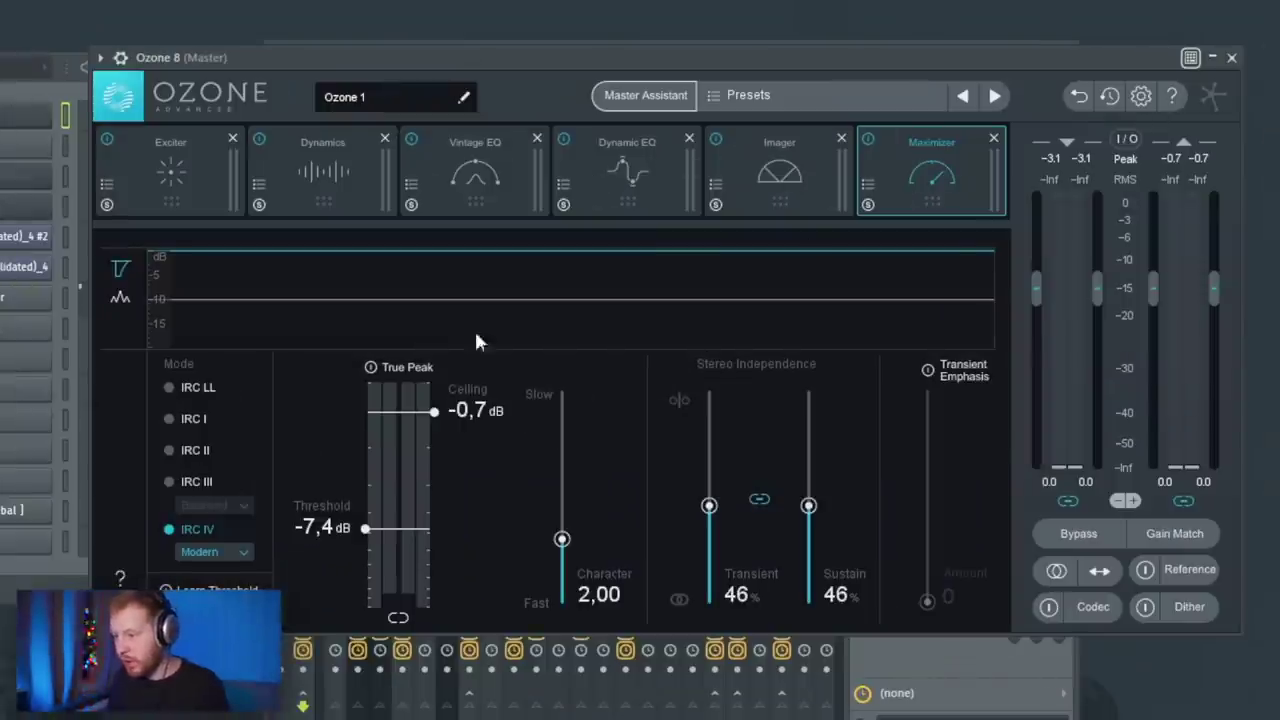
Examine the Vintage EQ module of Ozone 8 on the Master track.
click(492, 200)
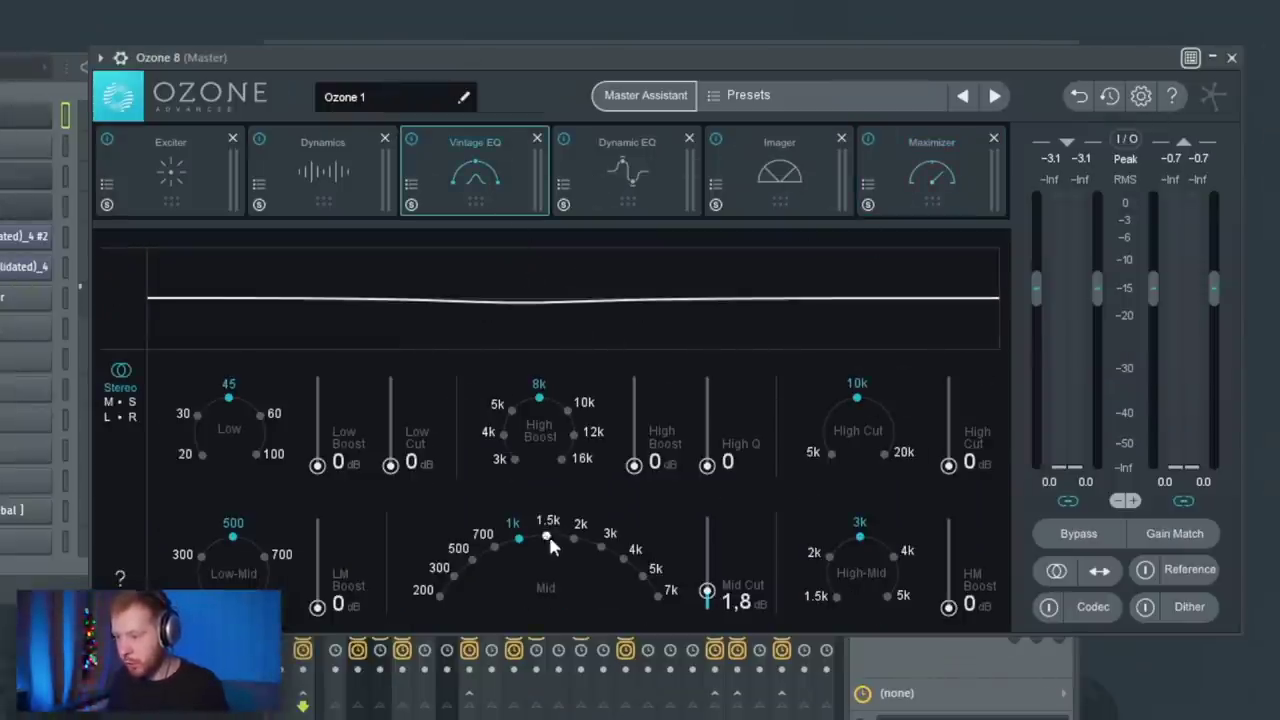